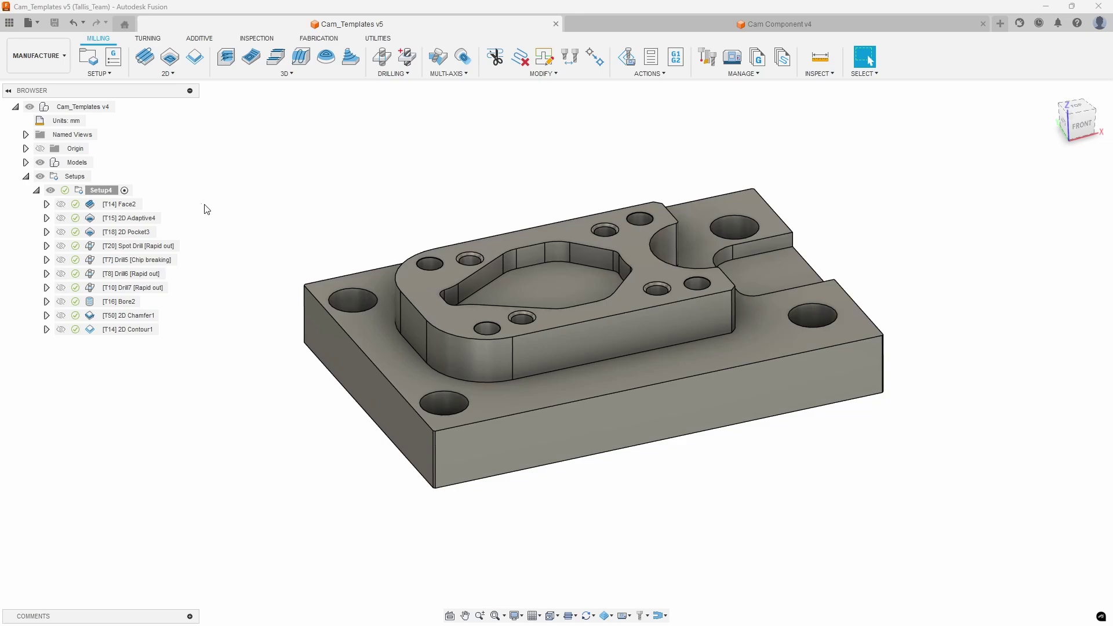
Preview the toolpaths of the Face2, 2D Adaptive4 and 2D Pocket3 operations one after another
click(136, 204)
click(135, 205)
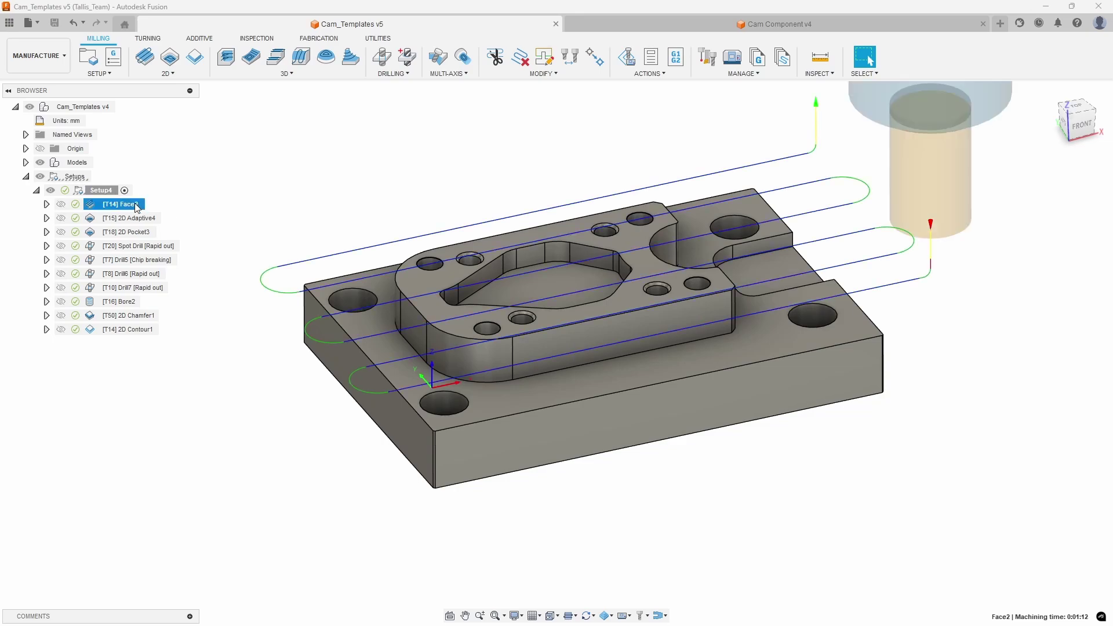
click(144, 218)
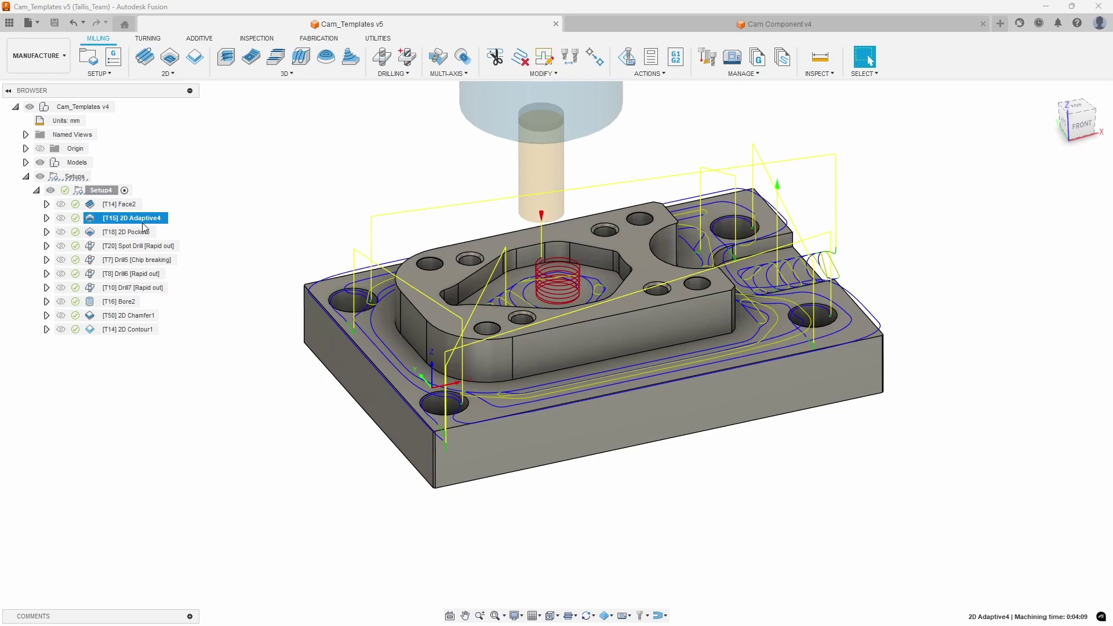
click(145, 233)
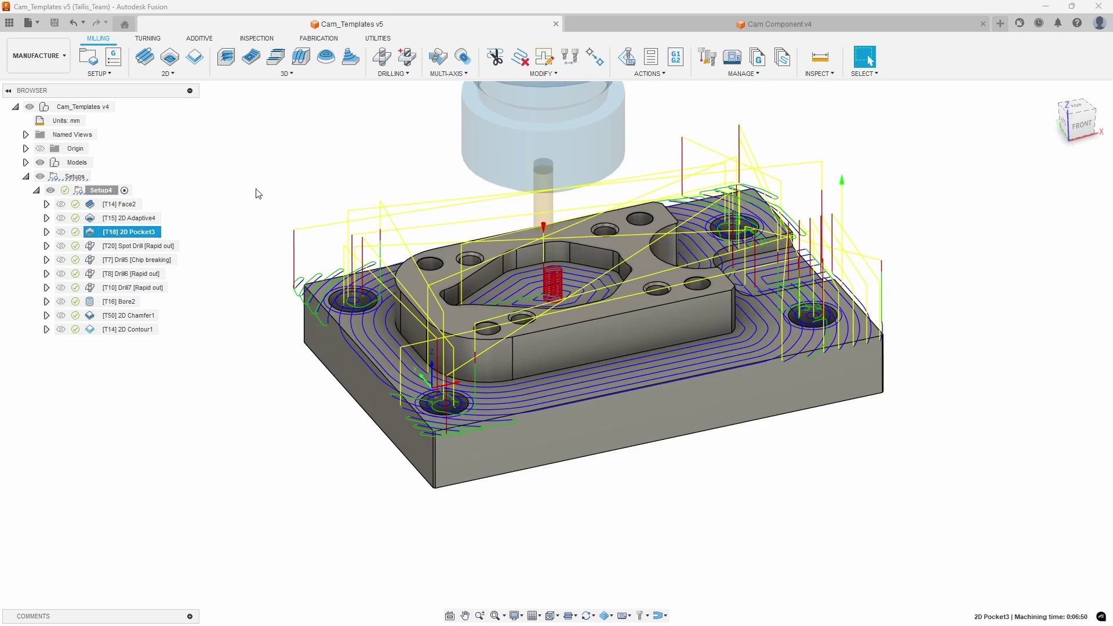
Inspect a pocket floor and a small screw hole in the Cam Component design, and return to the Cam_Templates document
click(662, 23)
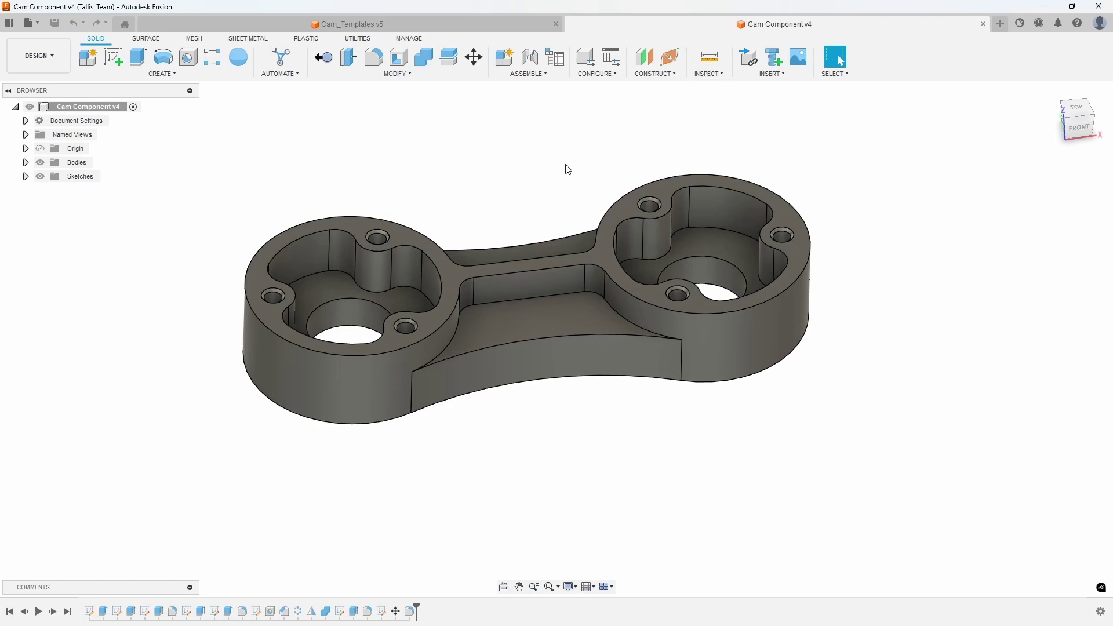
click(354, 222)
click(324, 287)
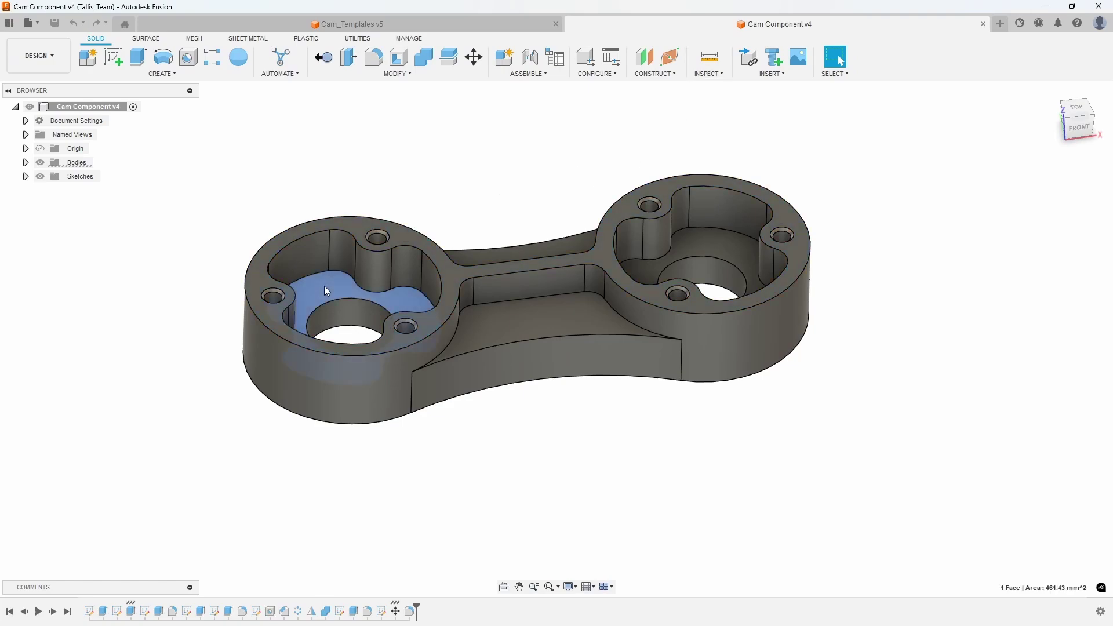
click(377, 242)
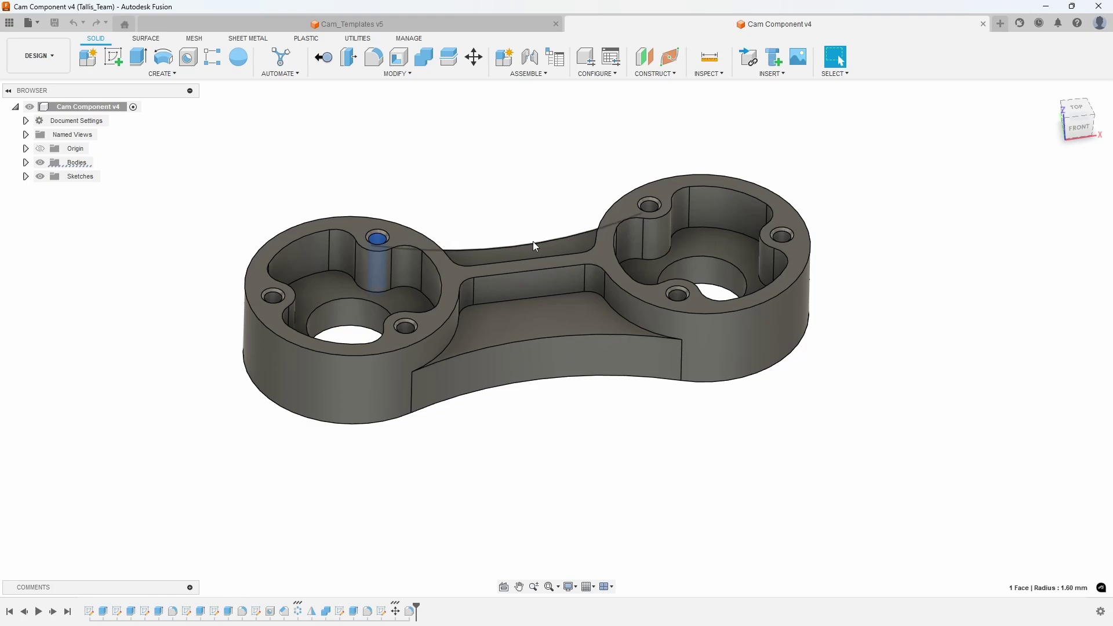
click(444, 26)
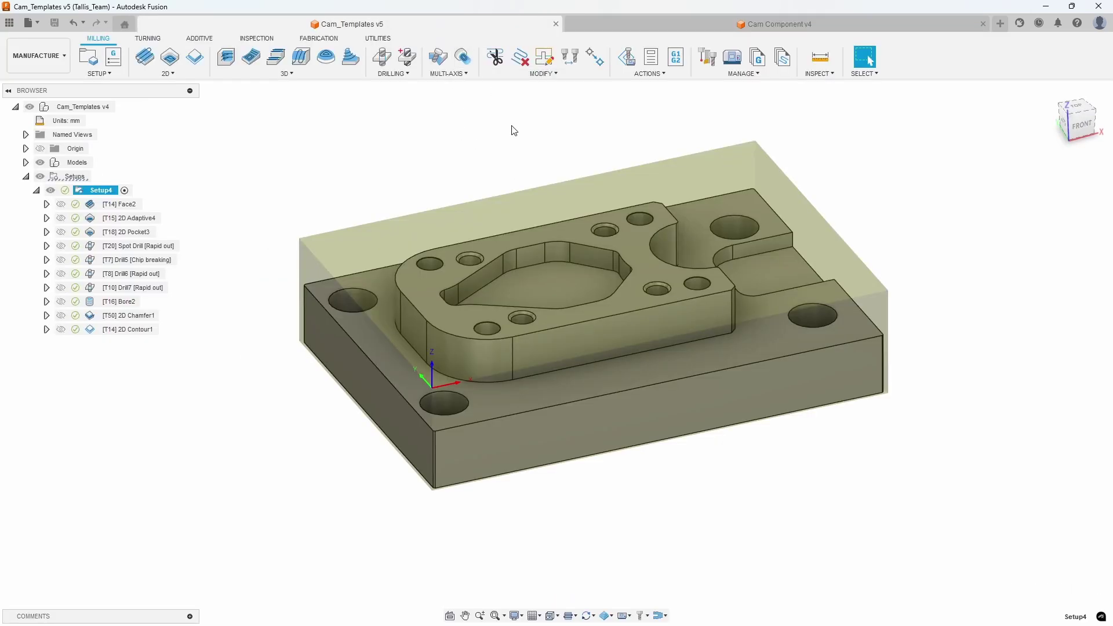
click(434, 154)
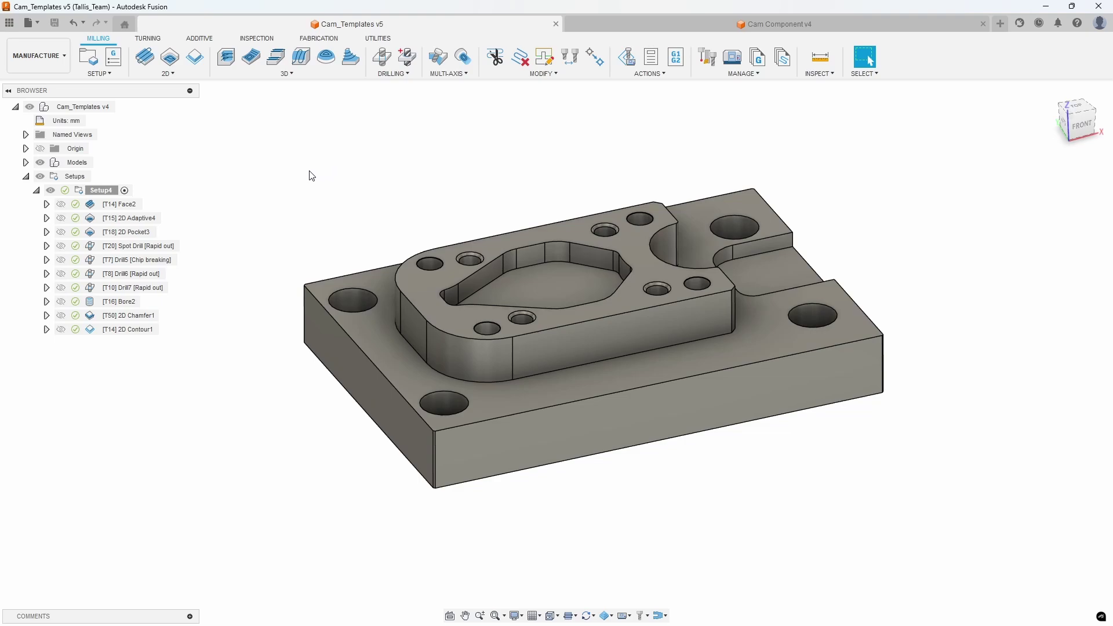
click(133, 207)
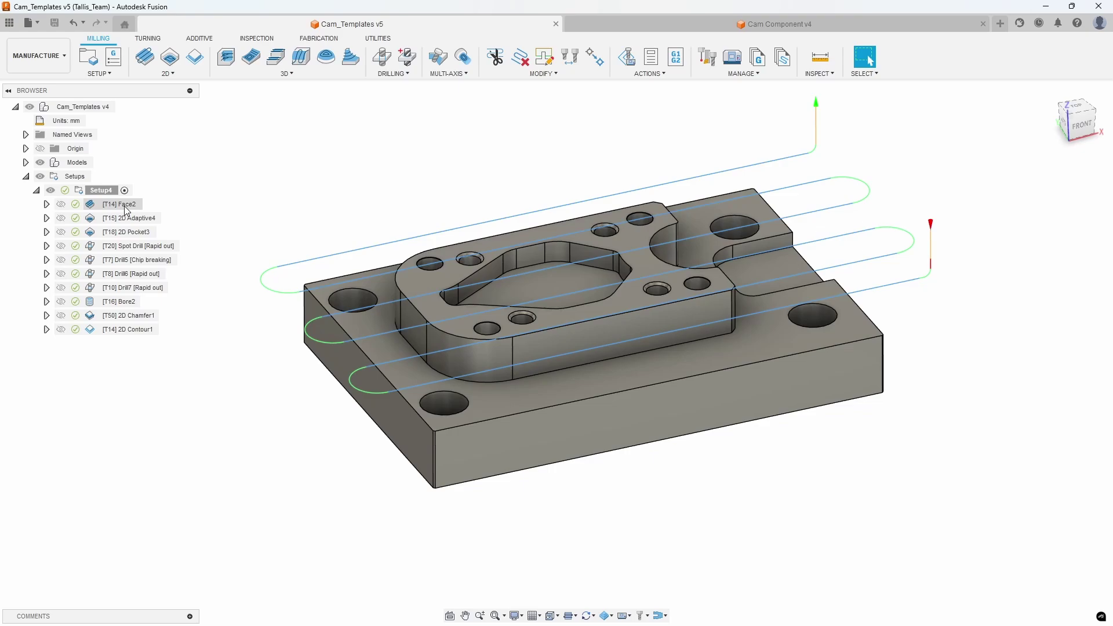
click(124, 207)
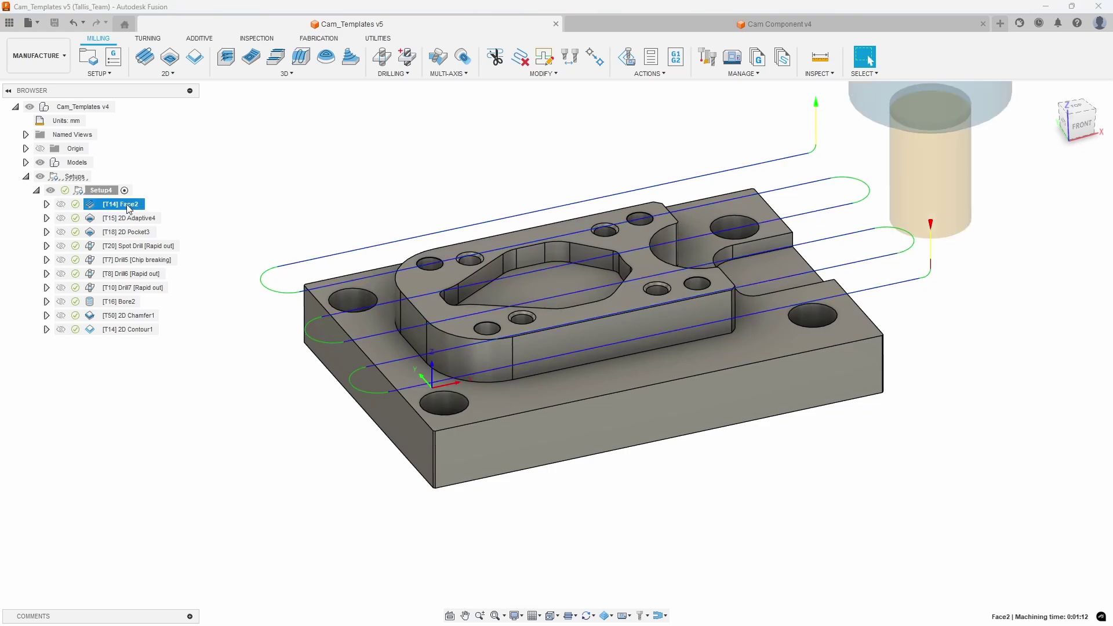
right_click(129, 209)
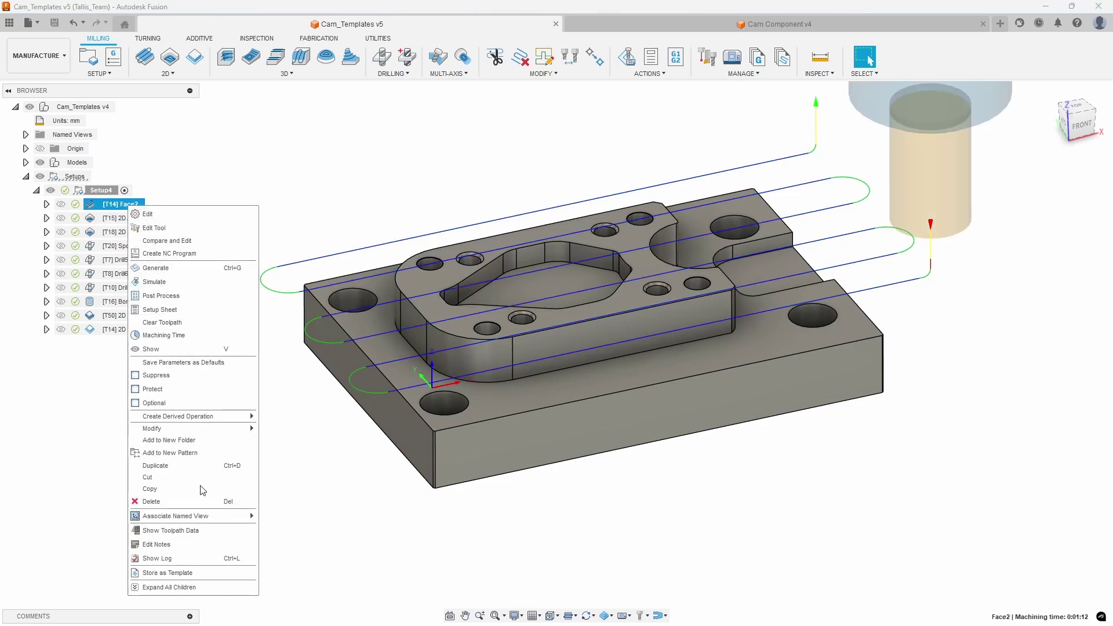
click(202, 573)
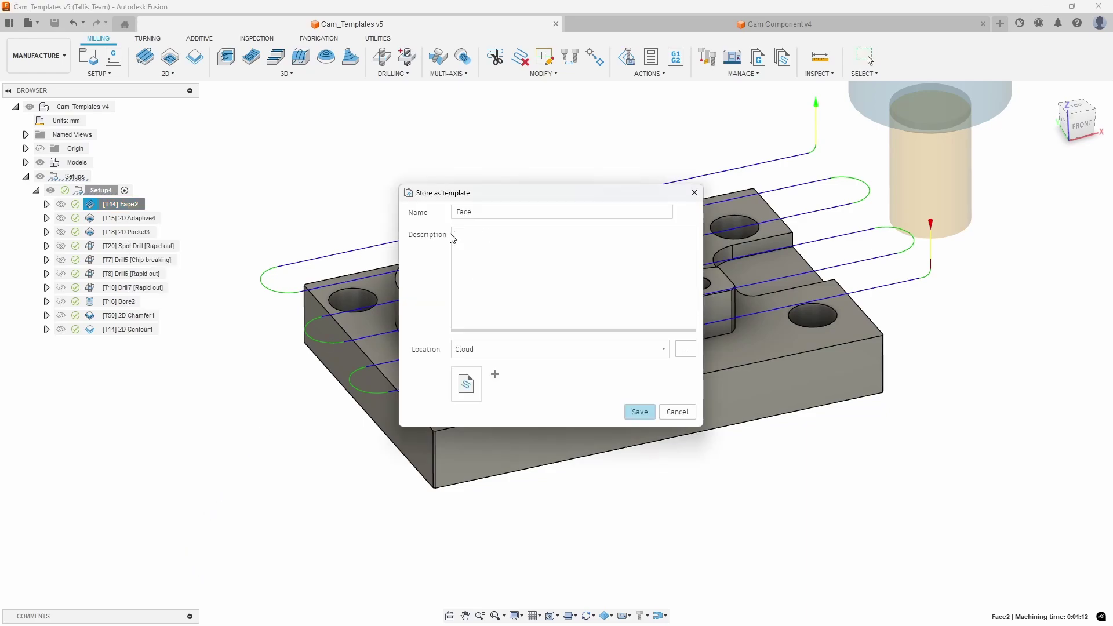
click(483, 279)
key(shift+Tab)
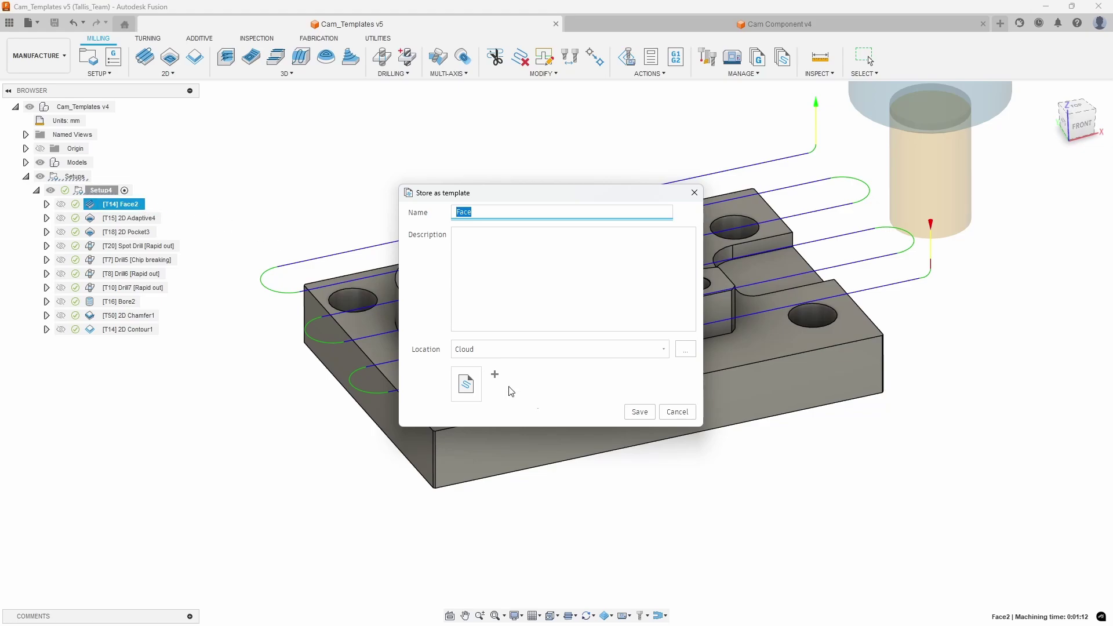
click(660, 412)
click(227, 209)
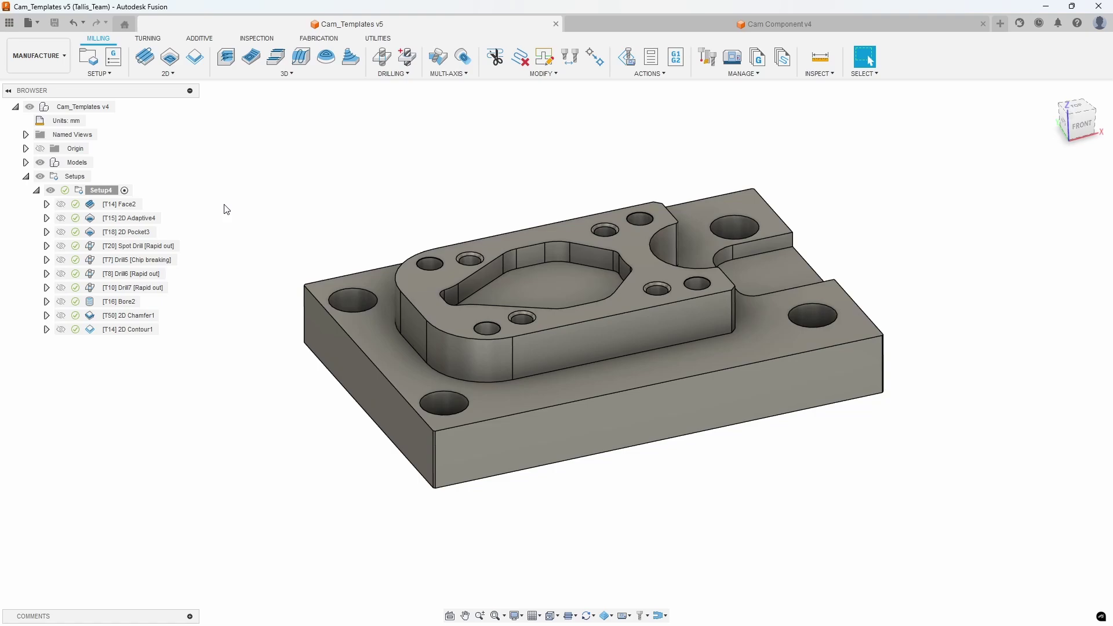
Set up a hole template from the Spot Drill and Drill5 operations, named "Spot & Drill" and described as "Spot drill & Chip breaking"
click(138, 246)
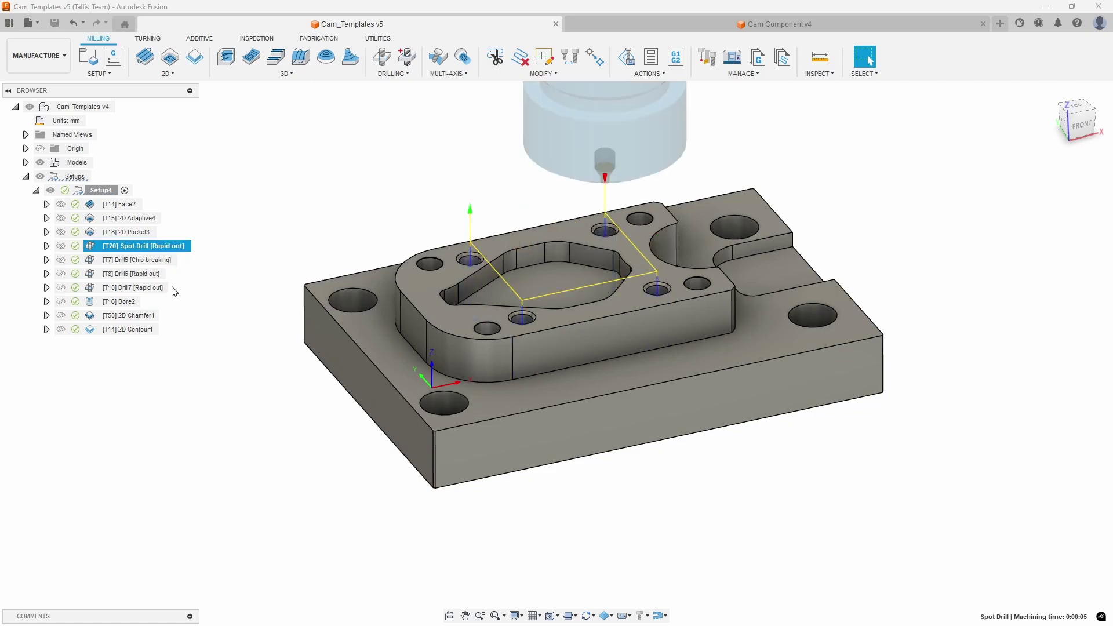
ctrl+click(145, 265)
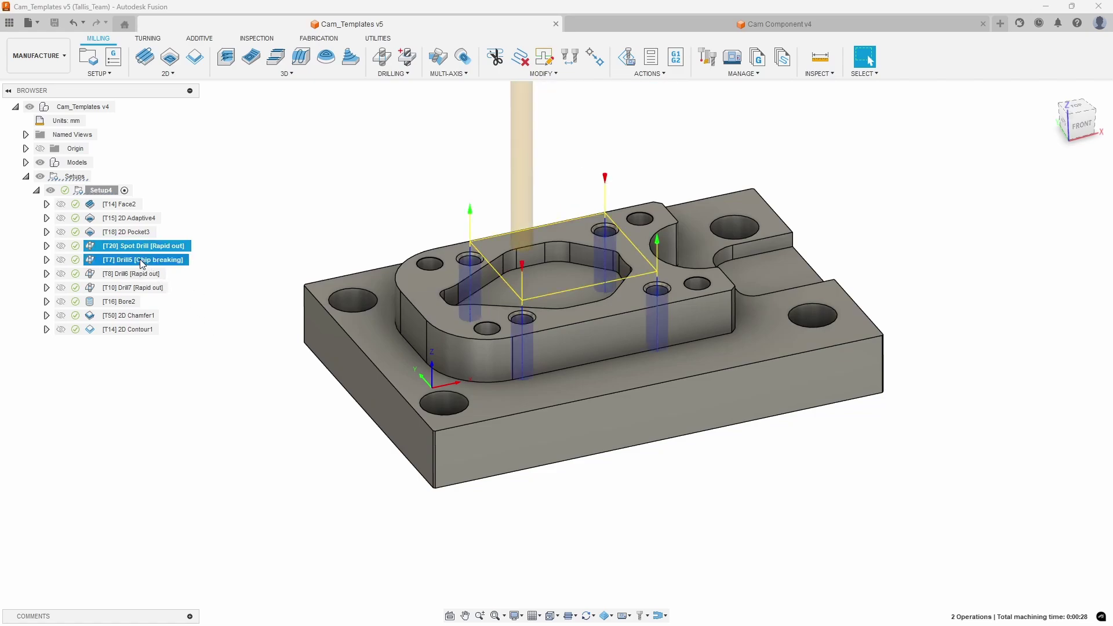
right_click(143, 253)
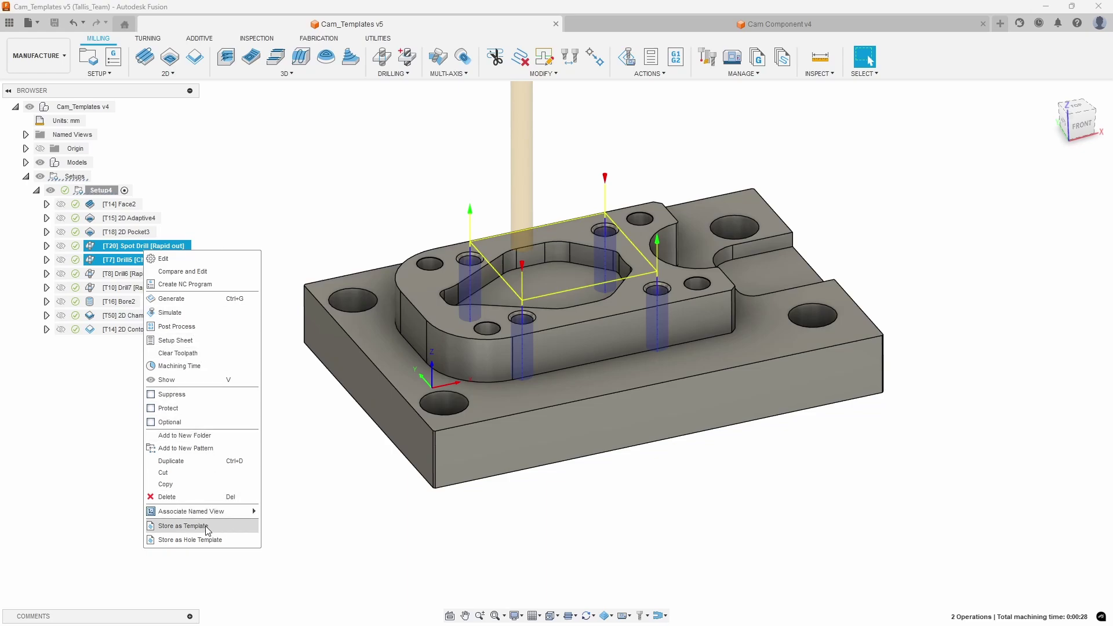
click(230, 543)
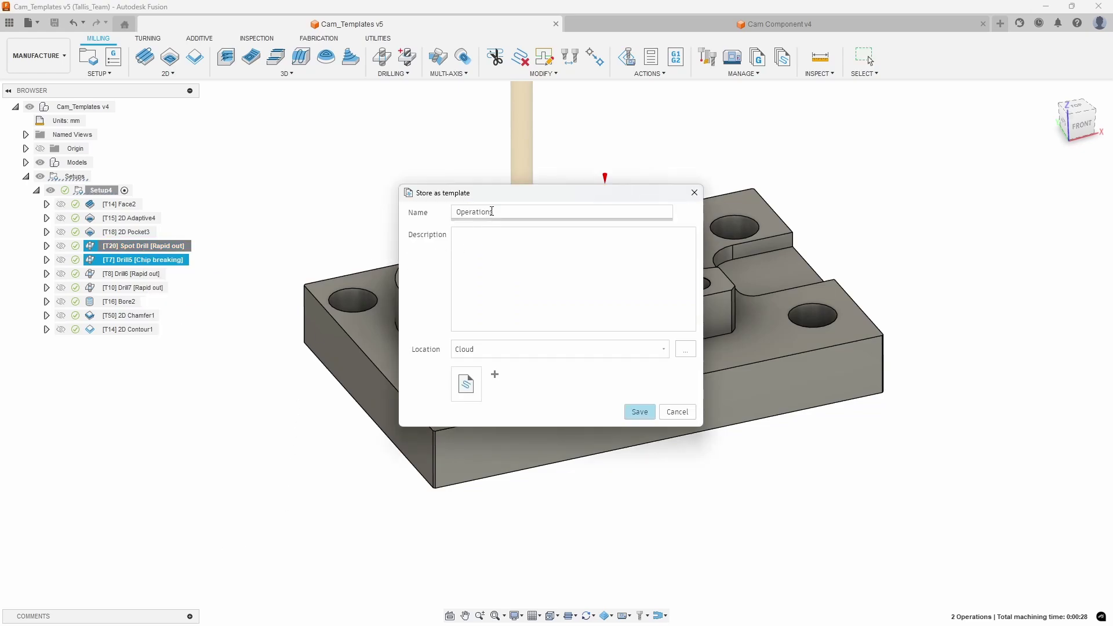
drag(500, 193, 595, 199)
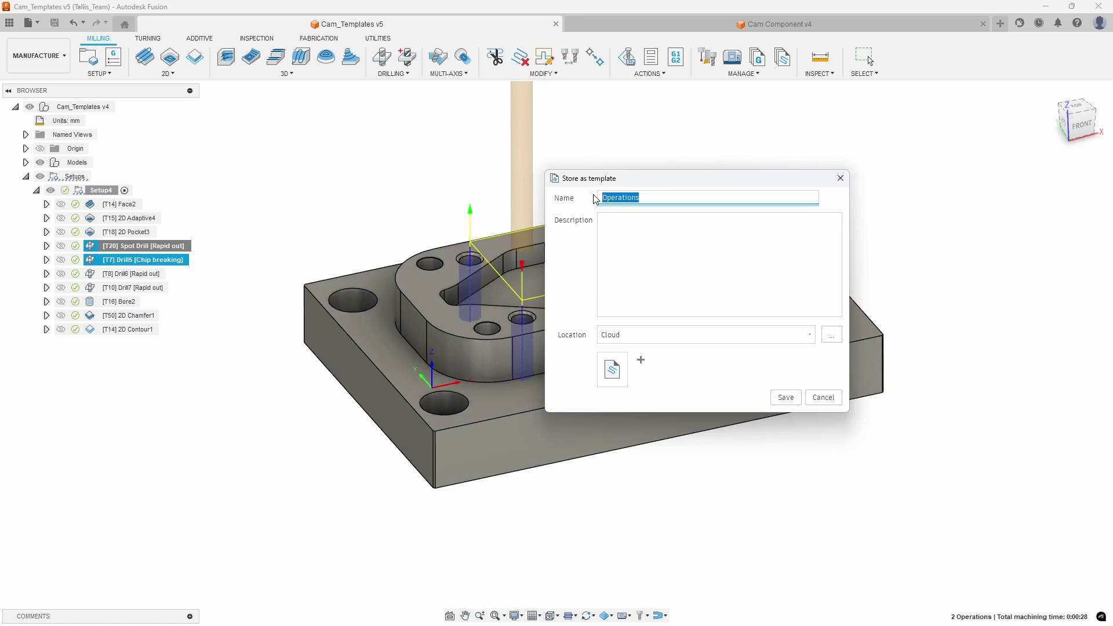
text(Spot & Drill)
click(630, 242)
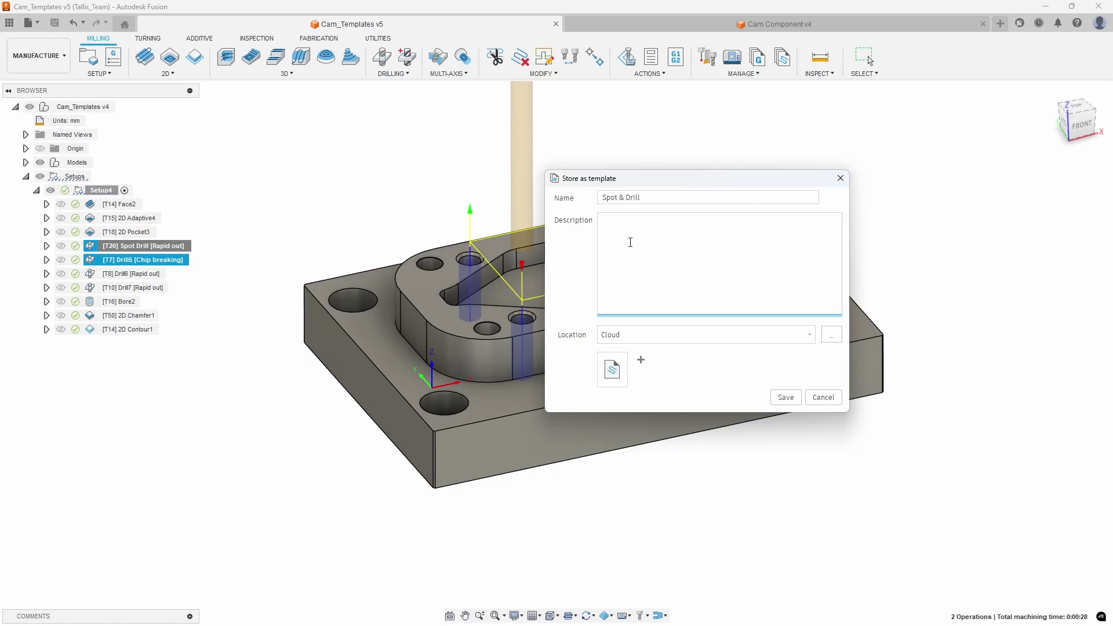
text(Spot drill & Chip breaking)
Check the available storage locations and save the hole template to the Cloud folder
click(647, 338)
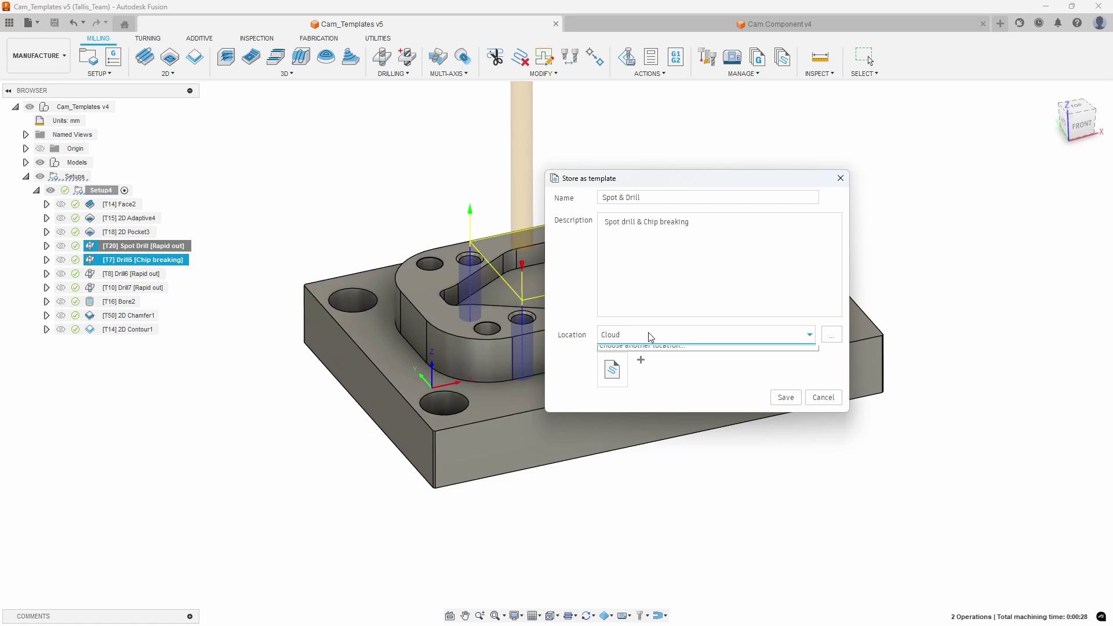
click(627, 351)
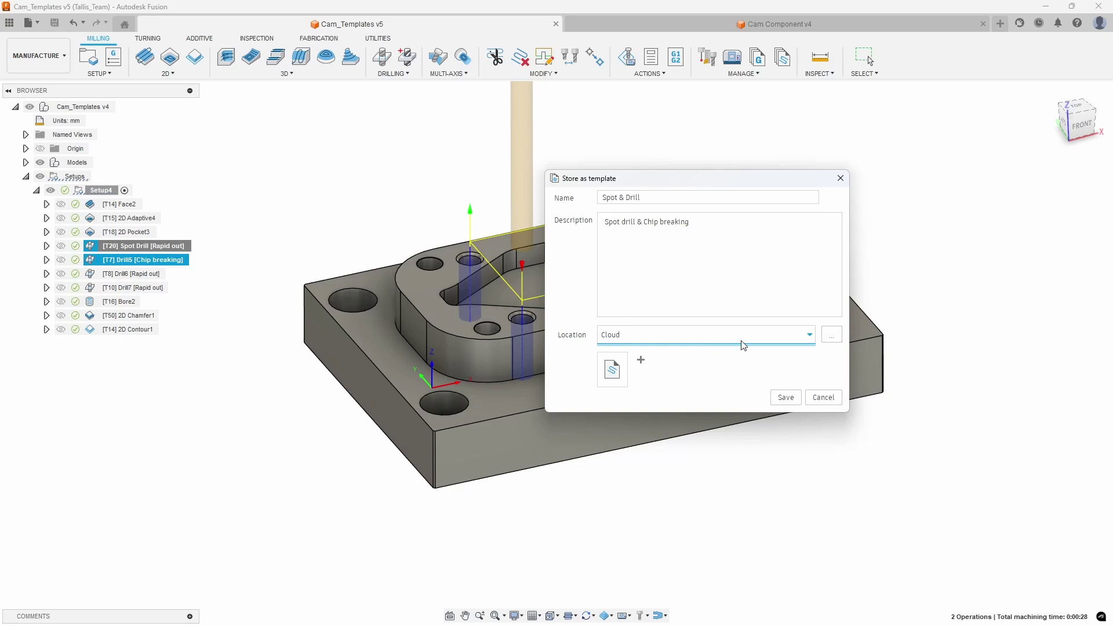
click(838, 338)
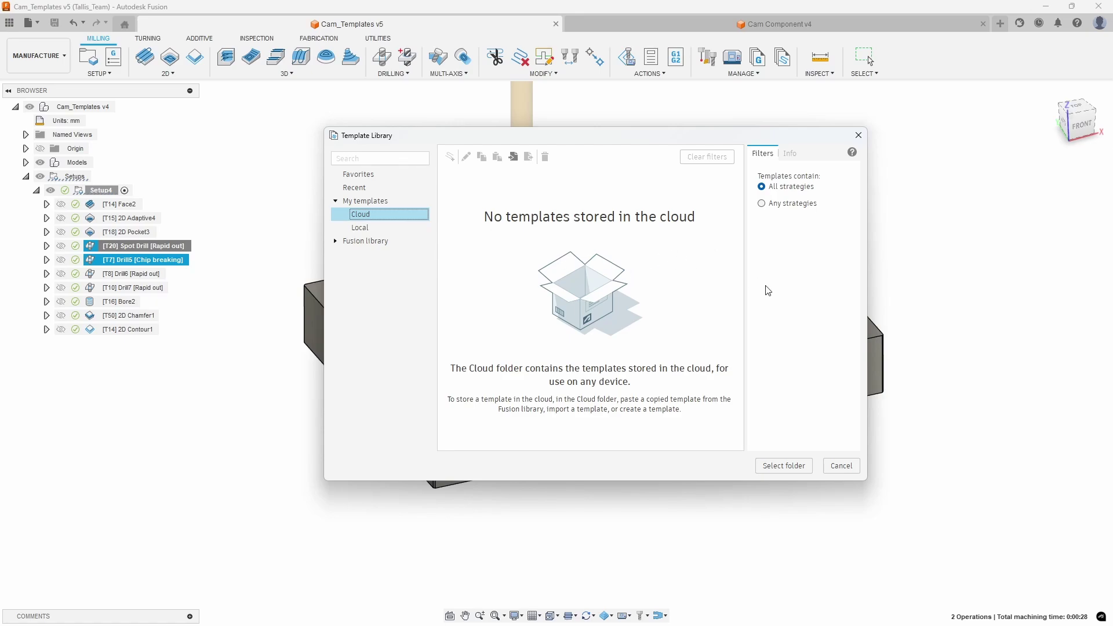
click(842, 466)
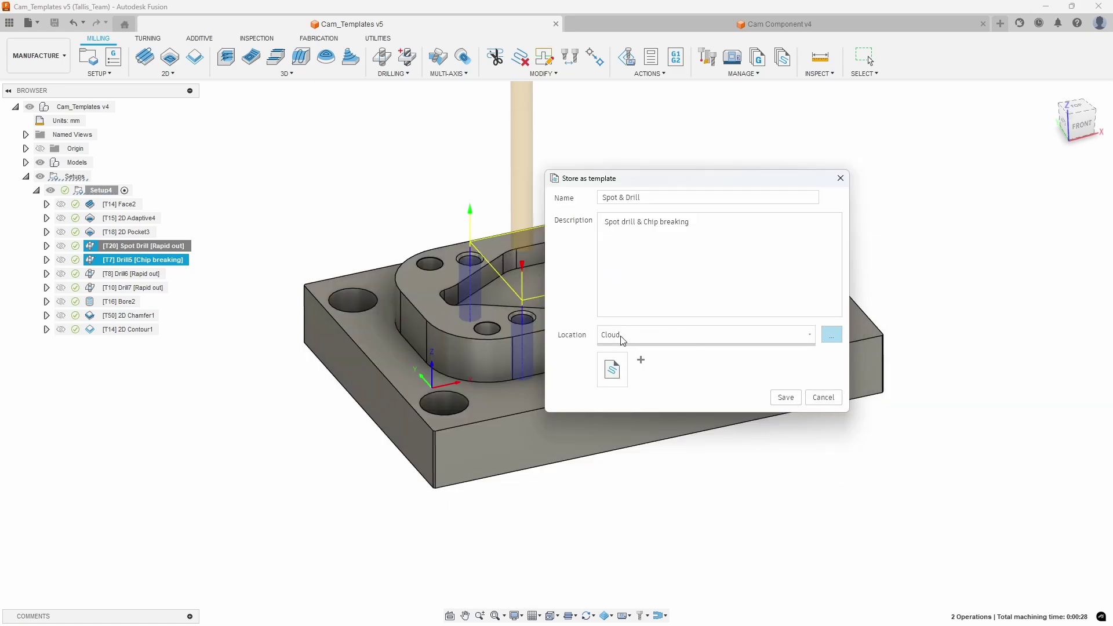
click(786, 399)
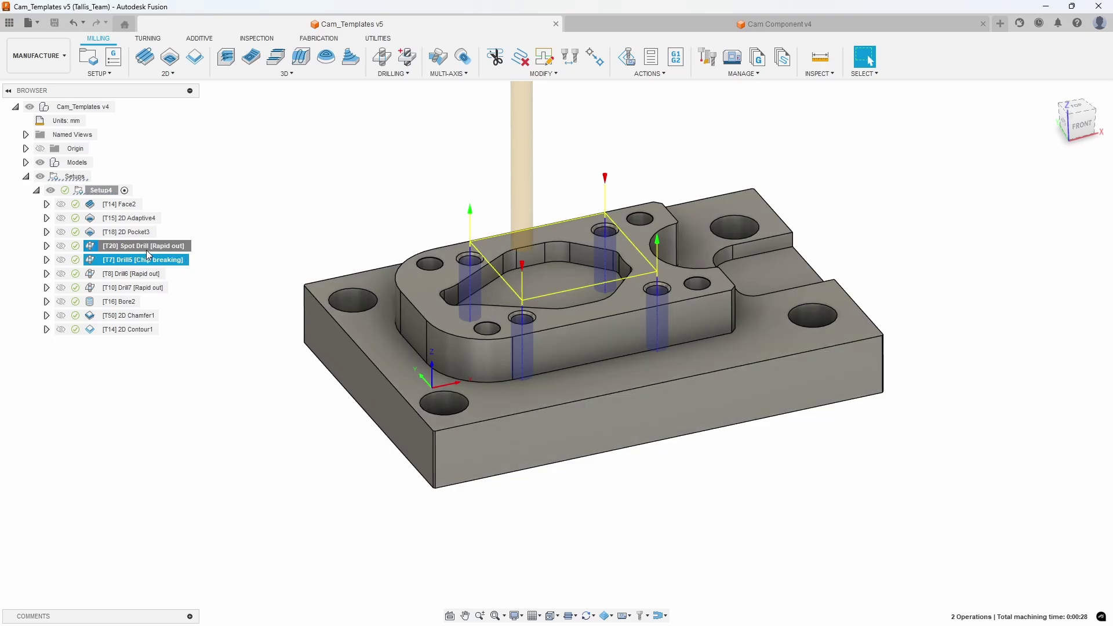
click(322, 189)
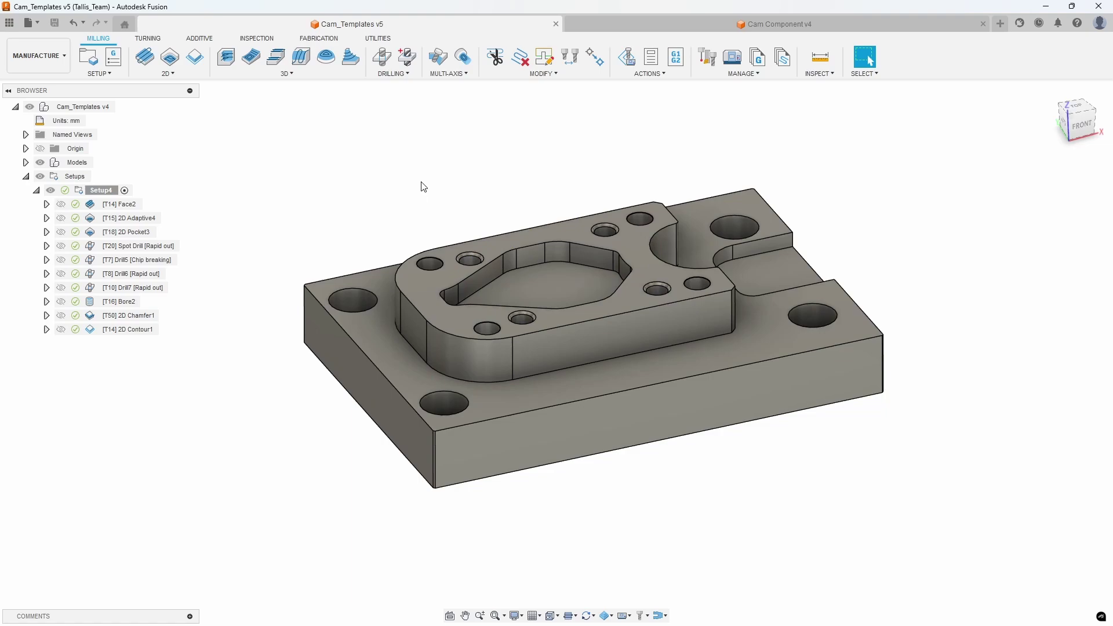
Review the details of the Spot & Drill template in the cloud folder of the Template Library
click(742, 73)
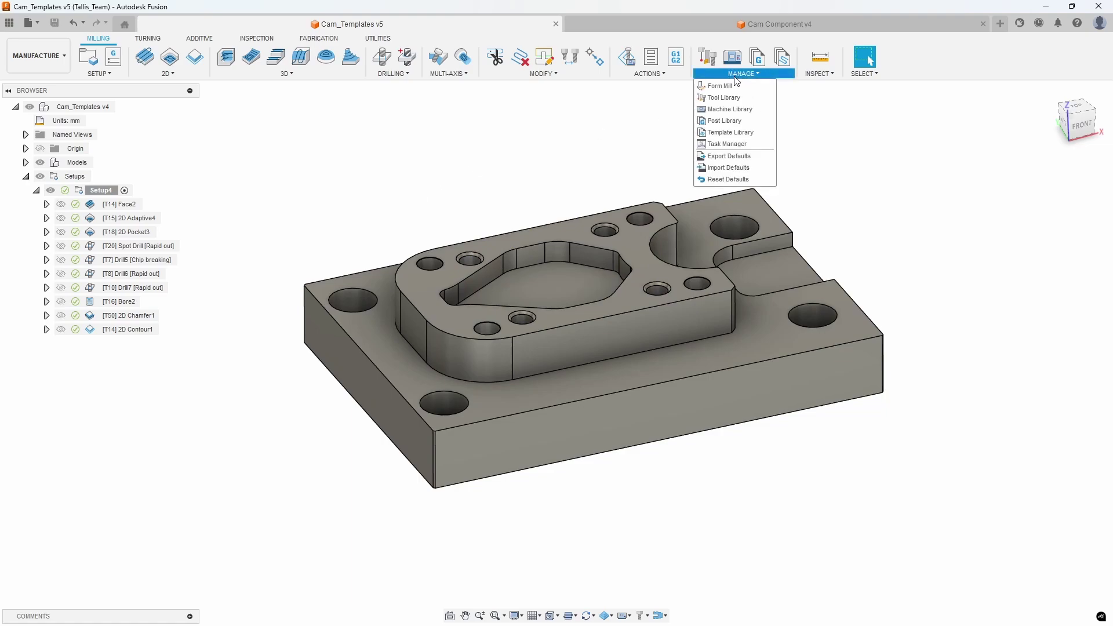
click(719, 136)
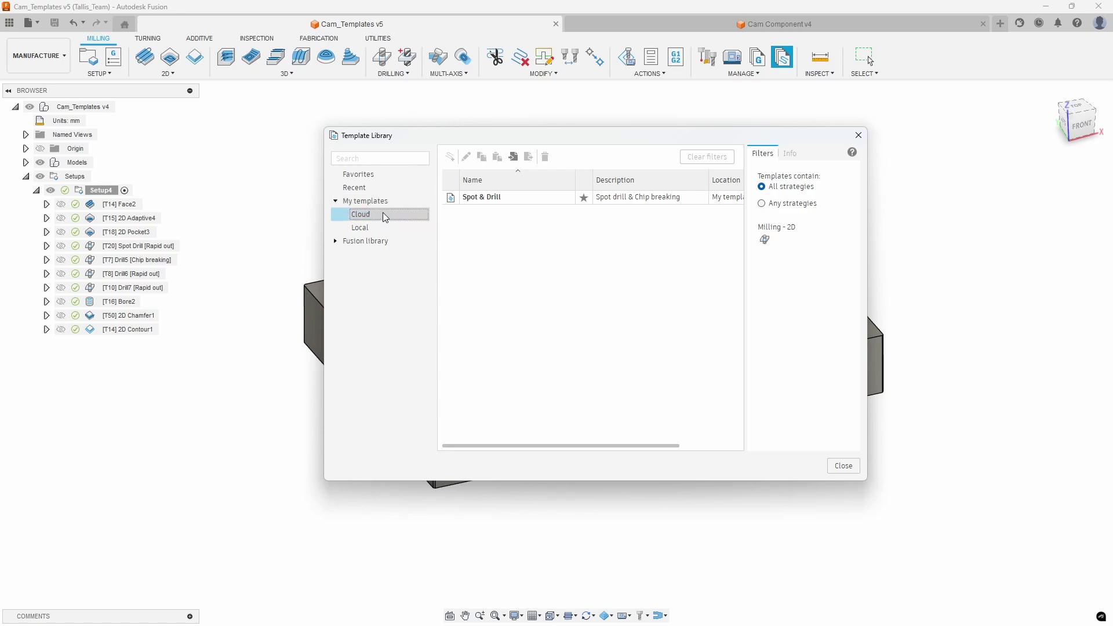
click(509, 201)
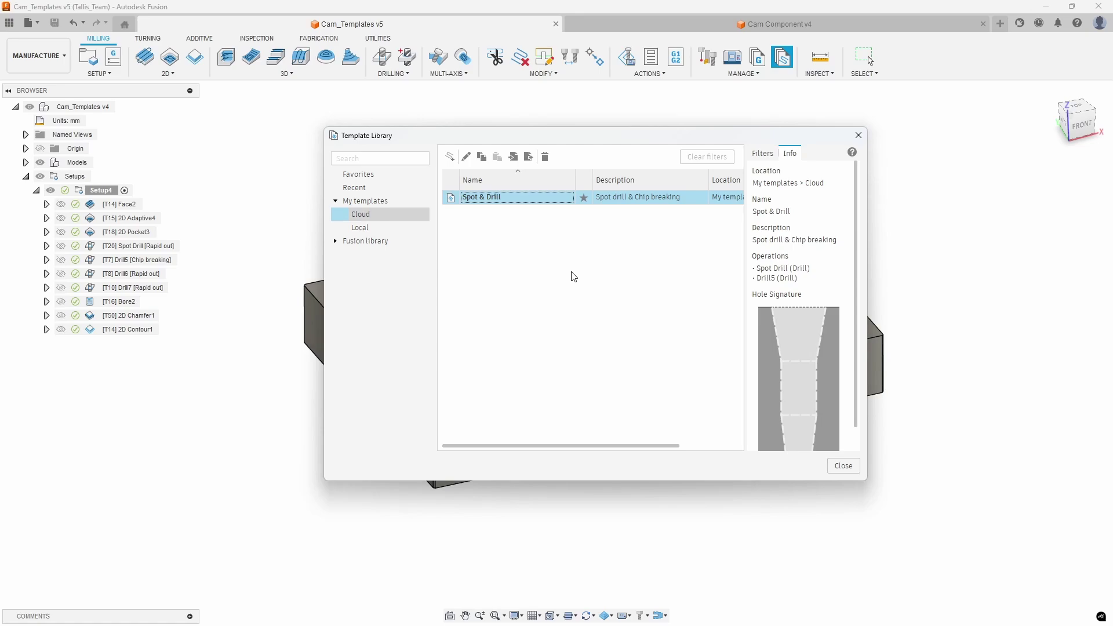
click(844, 469)
Preview the toolpaths of all operations from Face2 through 2D Contour1 together, and those of Face2 and 2D Adaptive4 individually
click(134, 205)
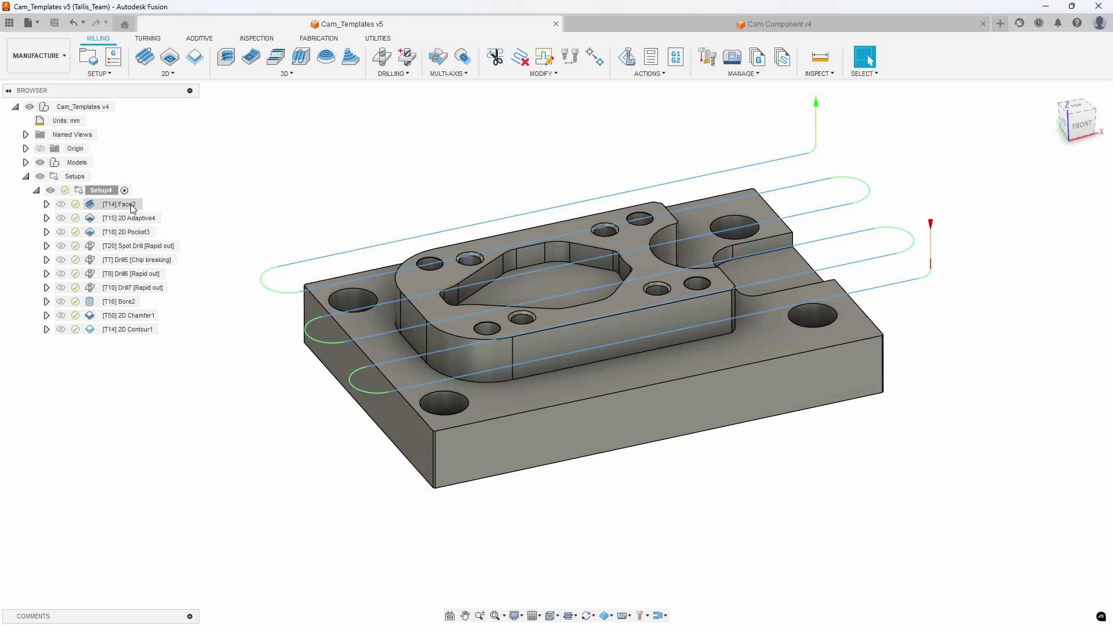
click(134, 207)
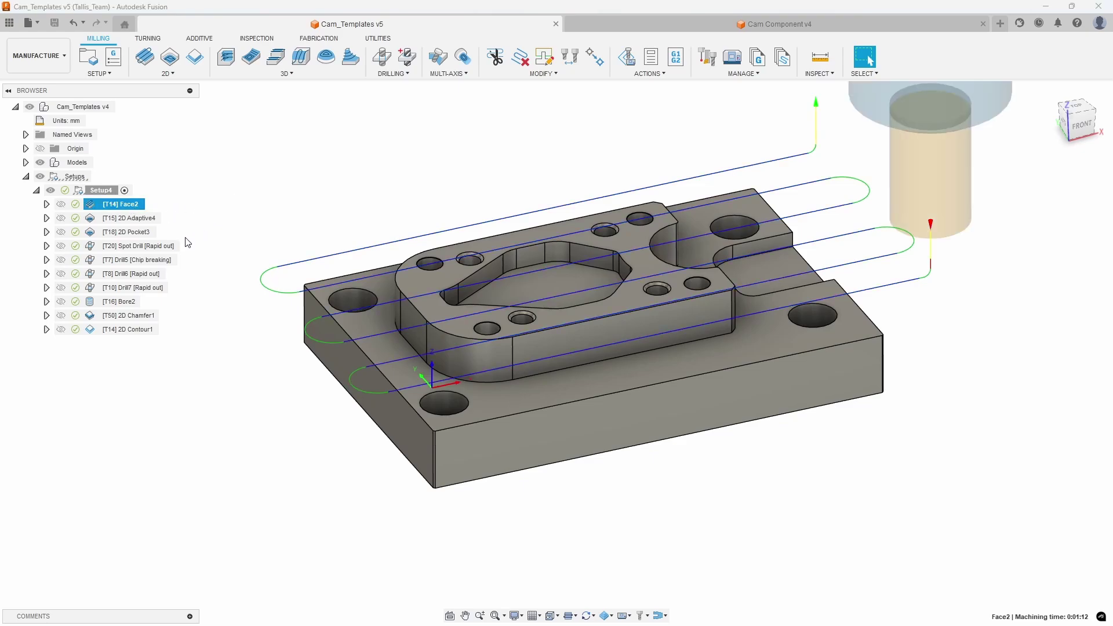
shift+click(144, 329)
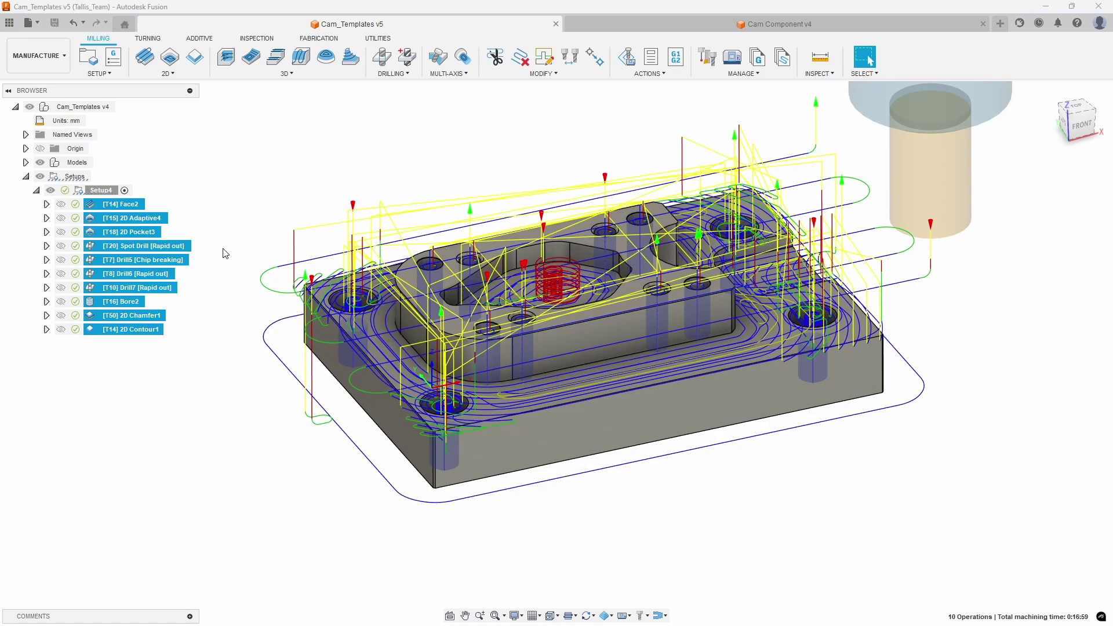
click(189, 193)
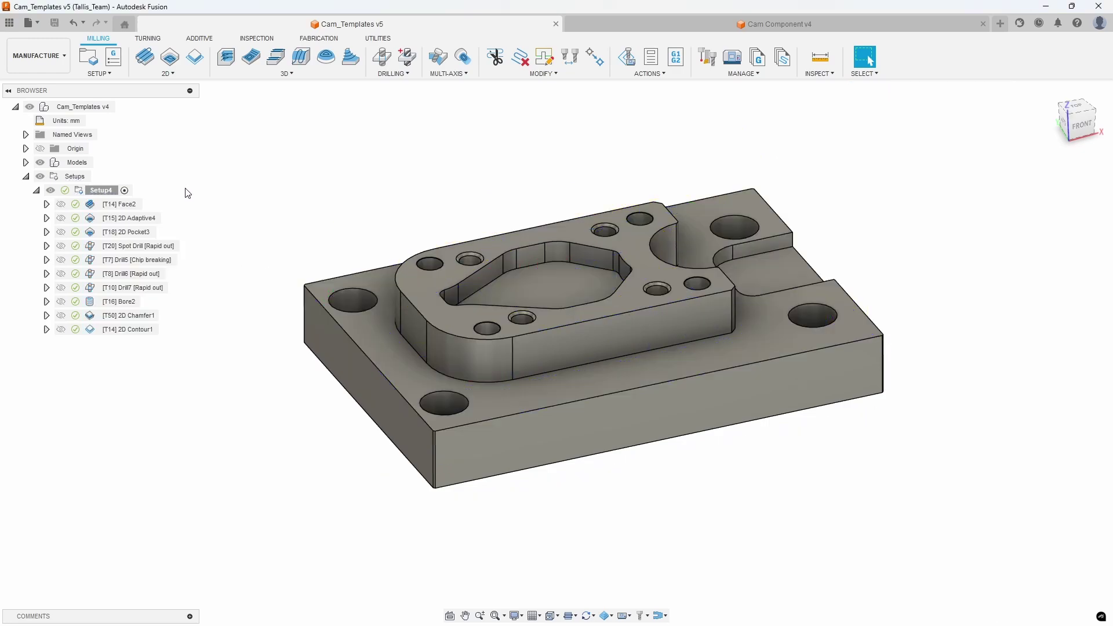
click(137, 205)
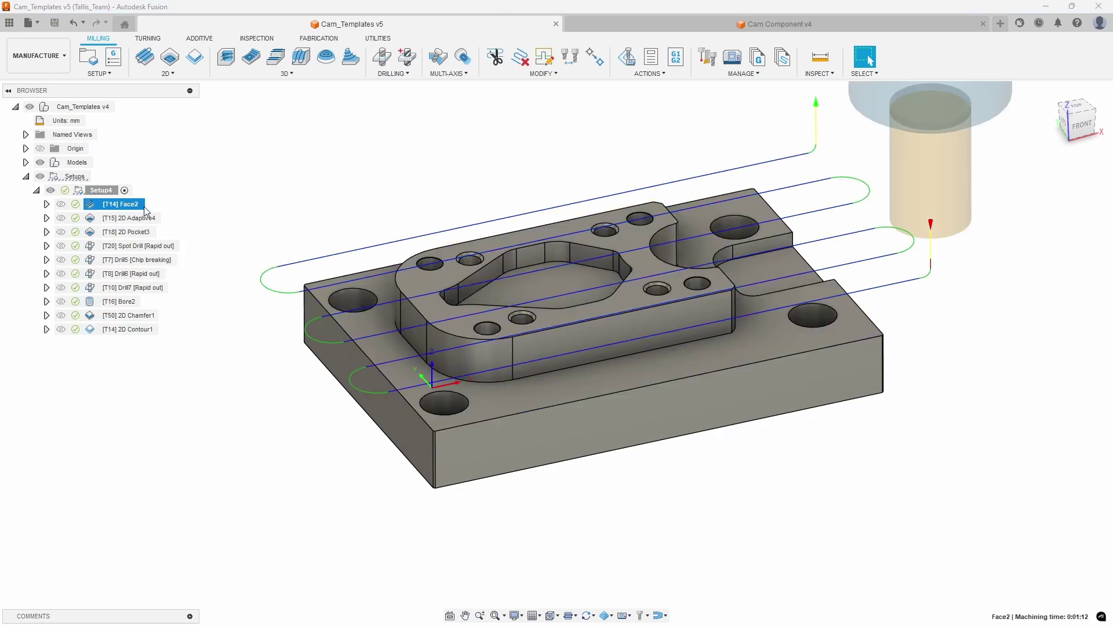
click(148, 218)
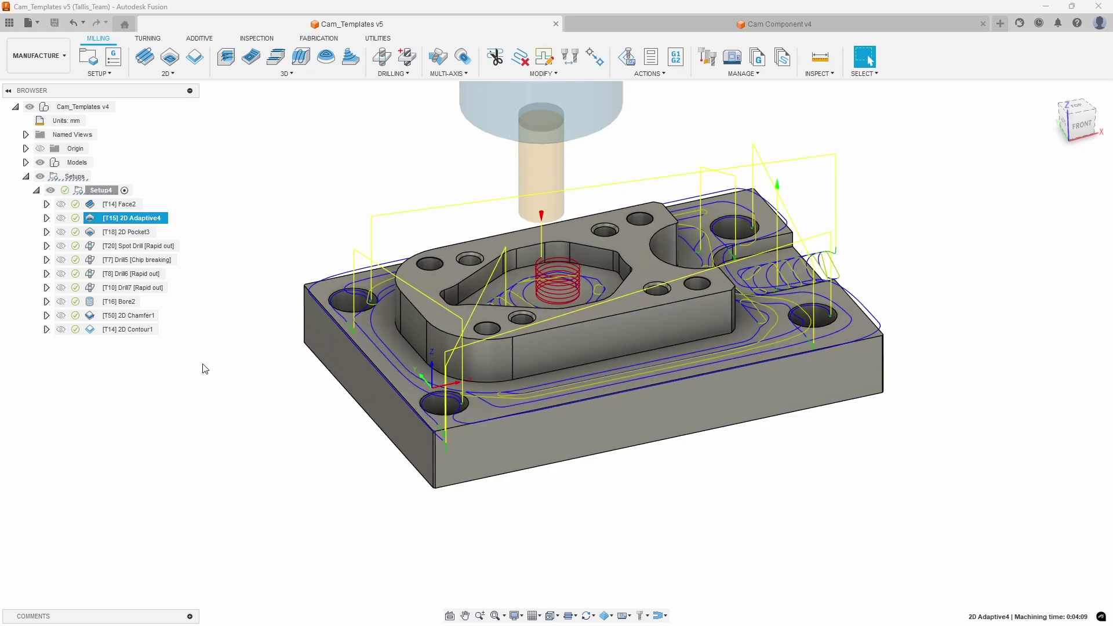
Preview the individual toolpaths of 2D Pocket3, Drill5, Drill6, Drill7, Bore2, 2D Chamfer1 and 2D Contour1 on the part
click(148, 234)
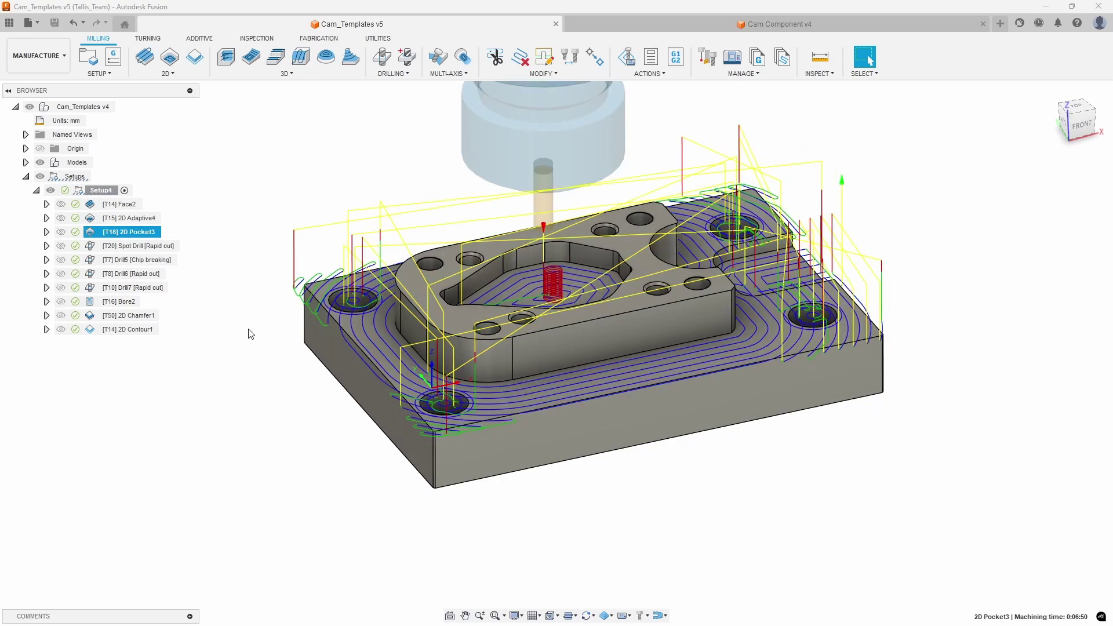
click(166, 264)
click(158, 276)
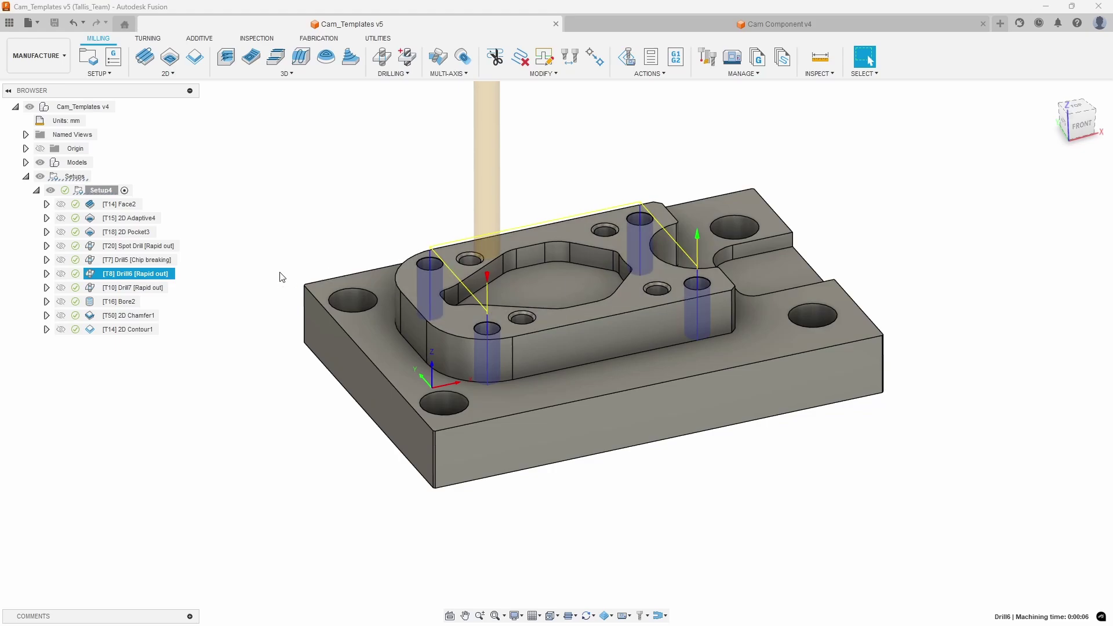
click(171, 288)
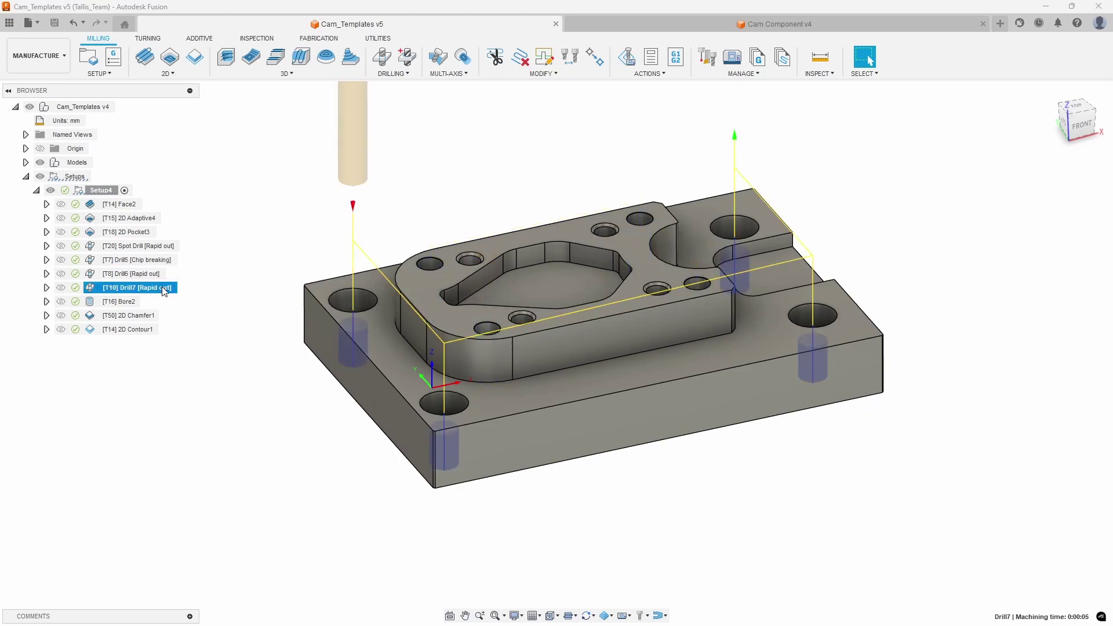
middle_drag(519, 213, 248, 261)
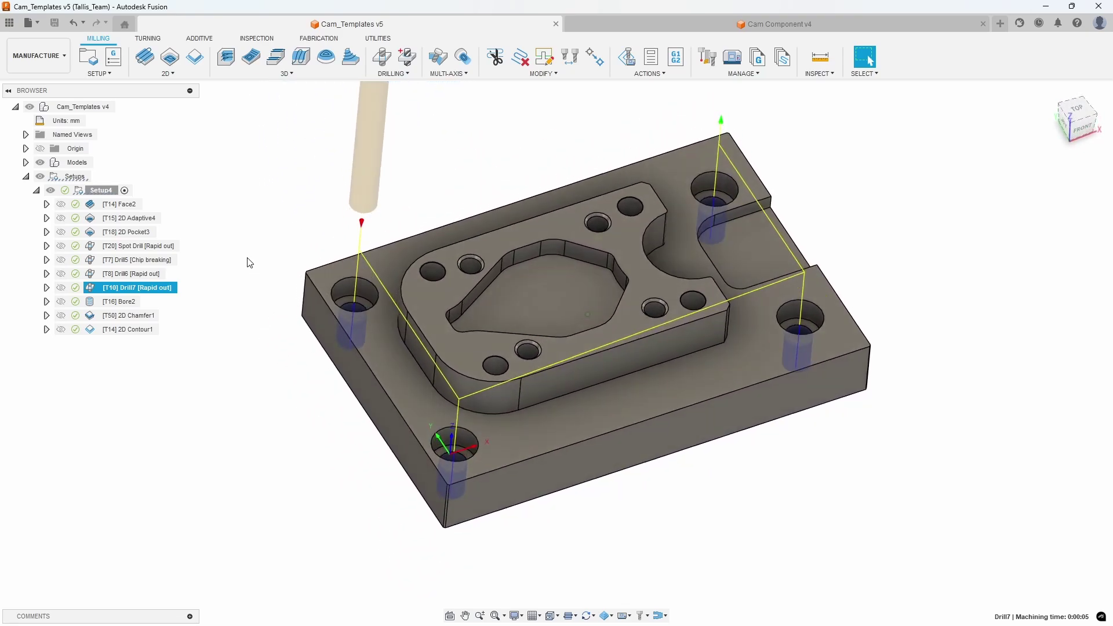
click(118, 303)
shift+middle_drag(711, 371, 580, 347)
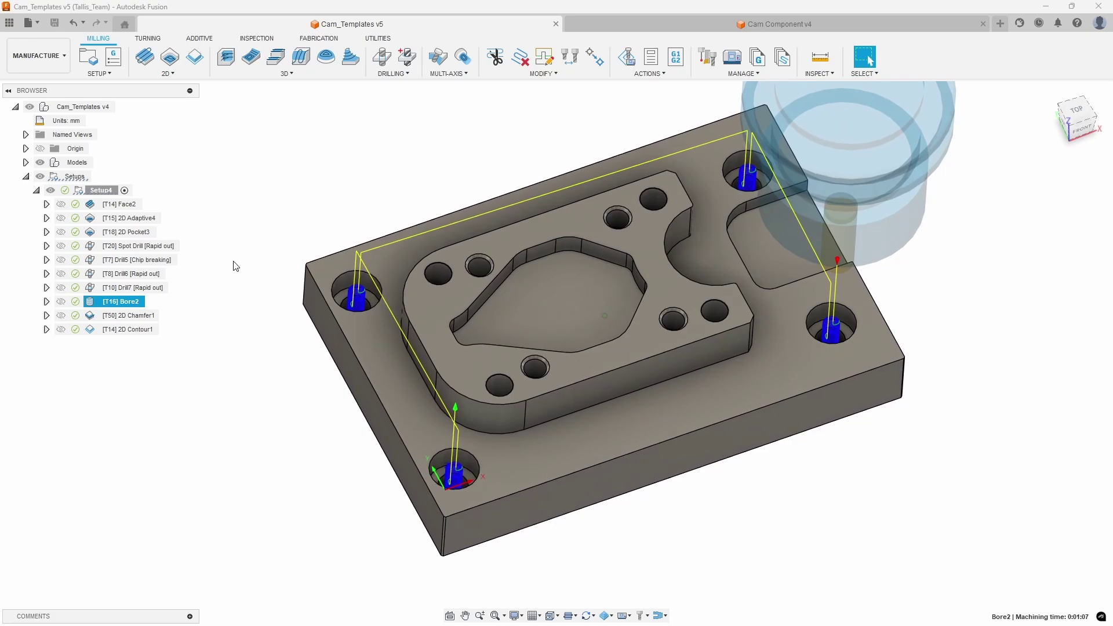
click(133, 315)
shift+middle_drag(301, 328, 353, 277)
click(152, 333)
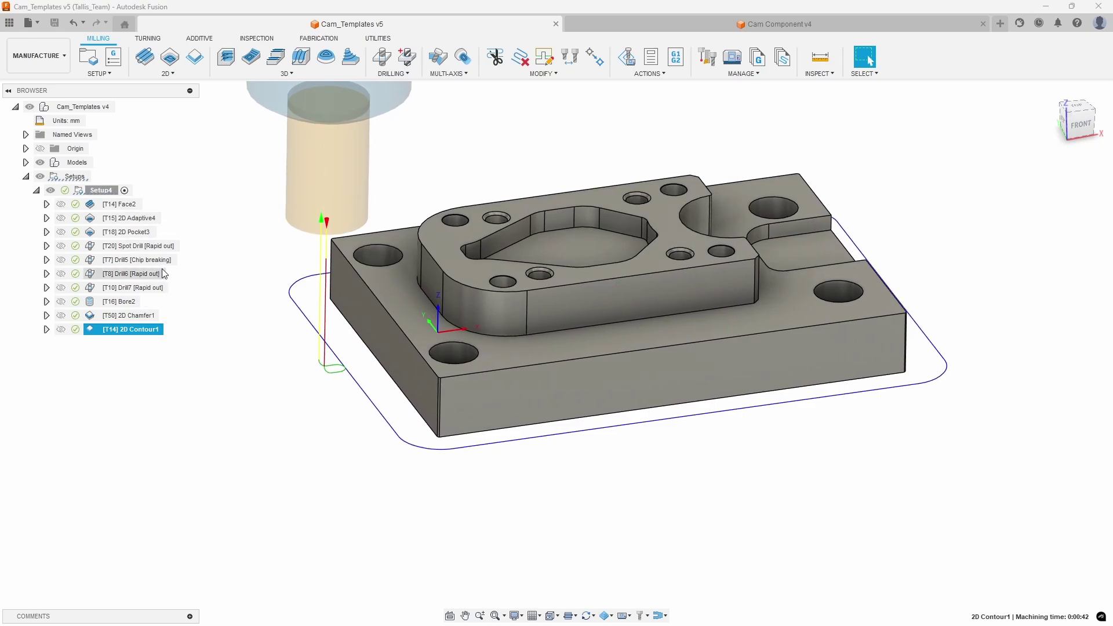
Review the cycle settings and available cycle types of the Drill5 operation, leaving the operation unedited
click(141, 261)
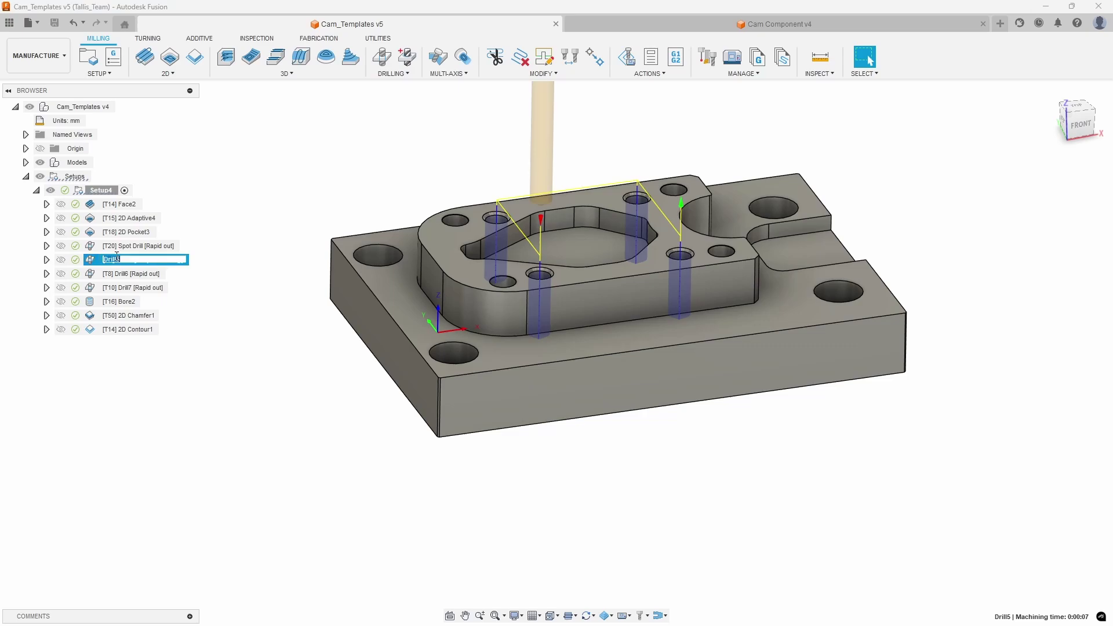
double_click(93, 266)
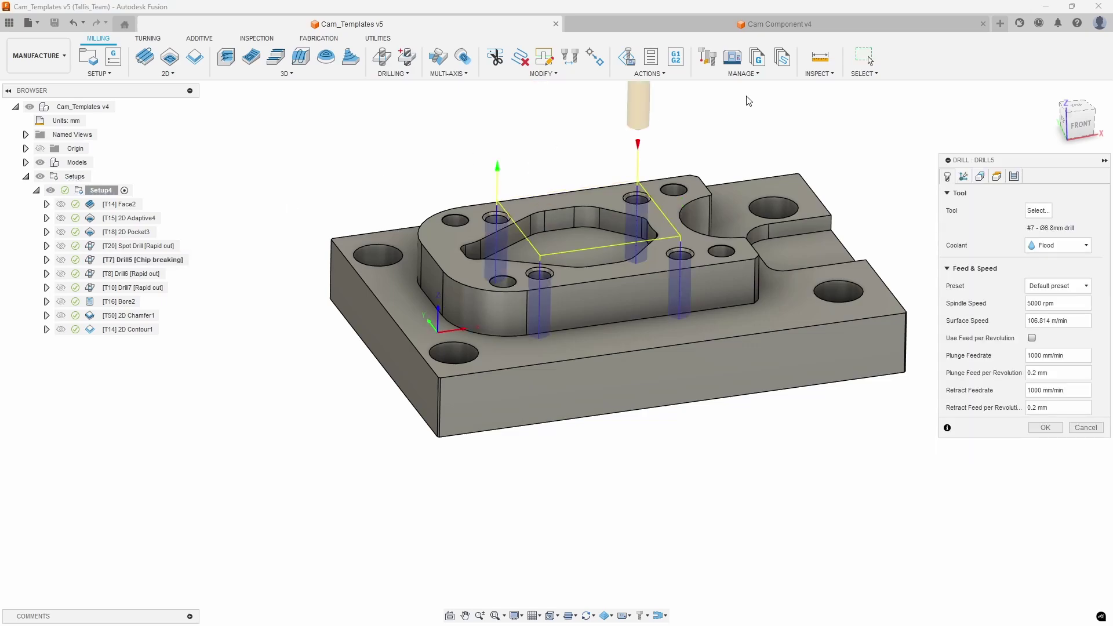
click(1014, 176)
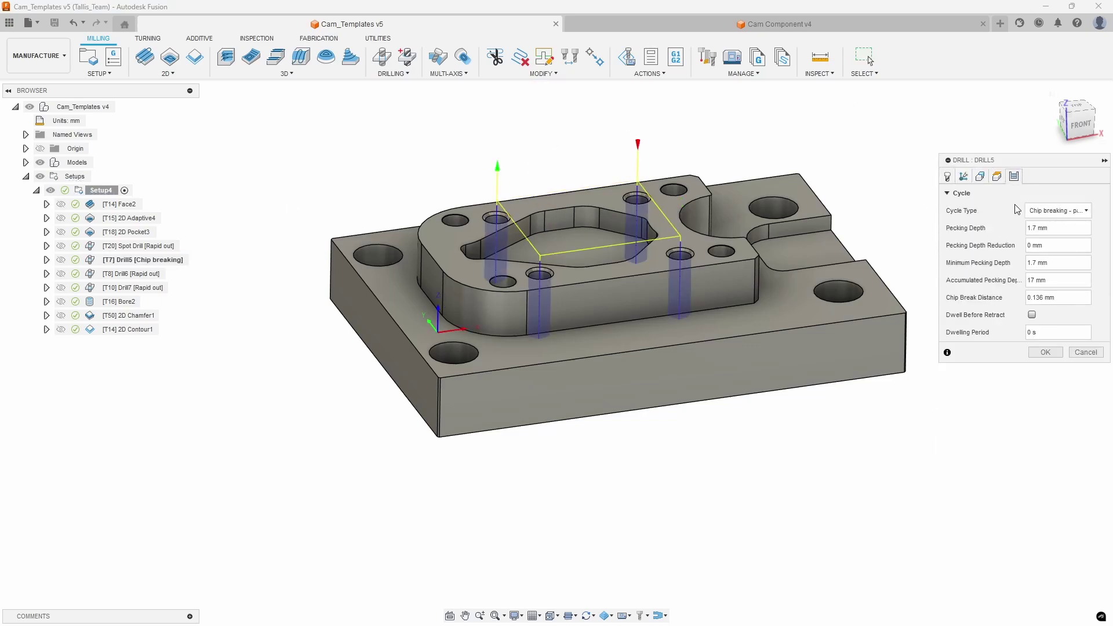
click(1041, 211)
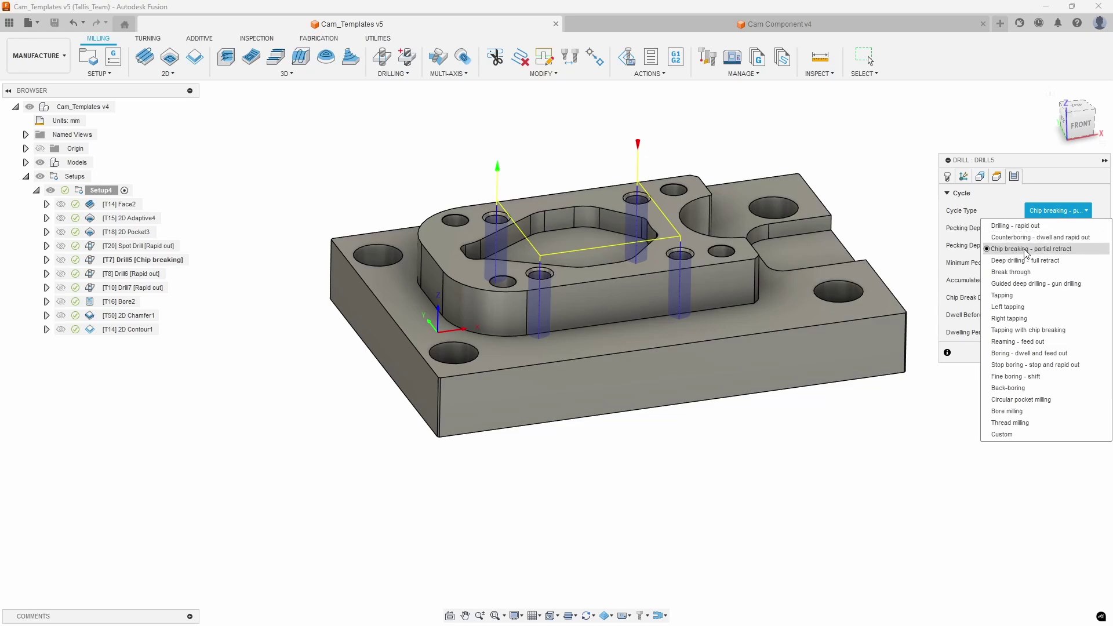
click(1049, 162)
click(1091, 352)
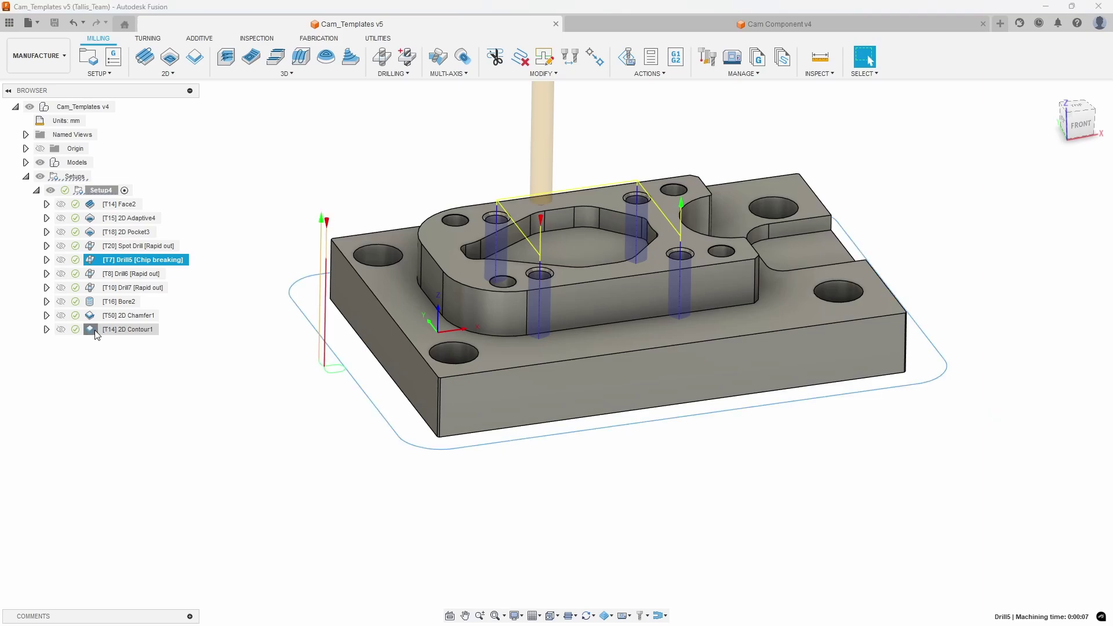
Review the height settings of the 2D Contour1 operation, especially its bottom height reference, without editing them
double_click(116, 330)
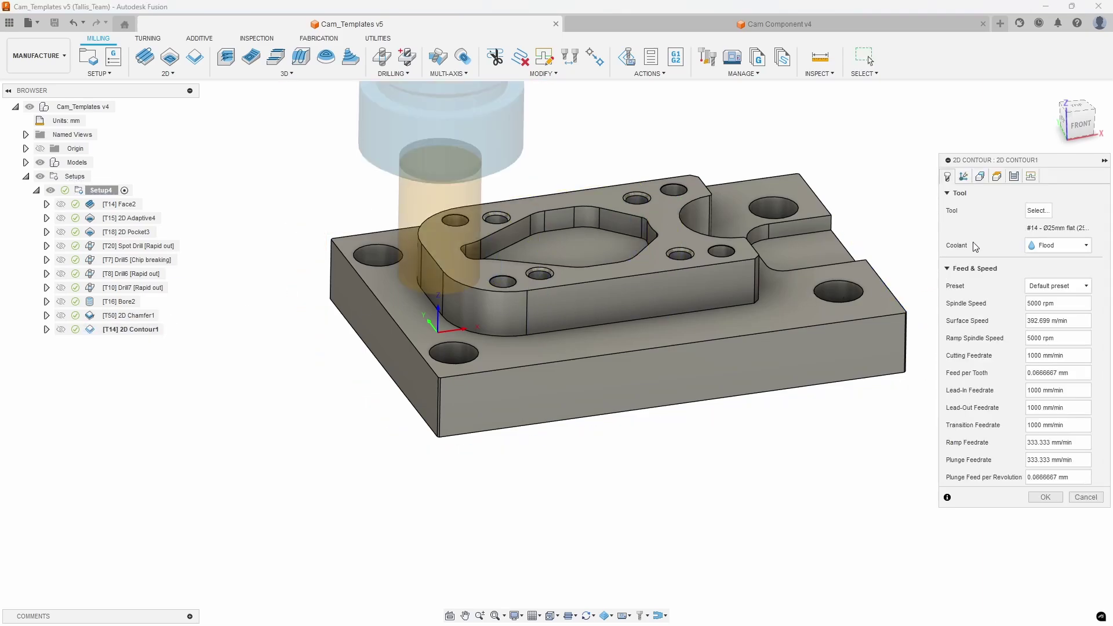
click(997, 176)
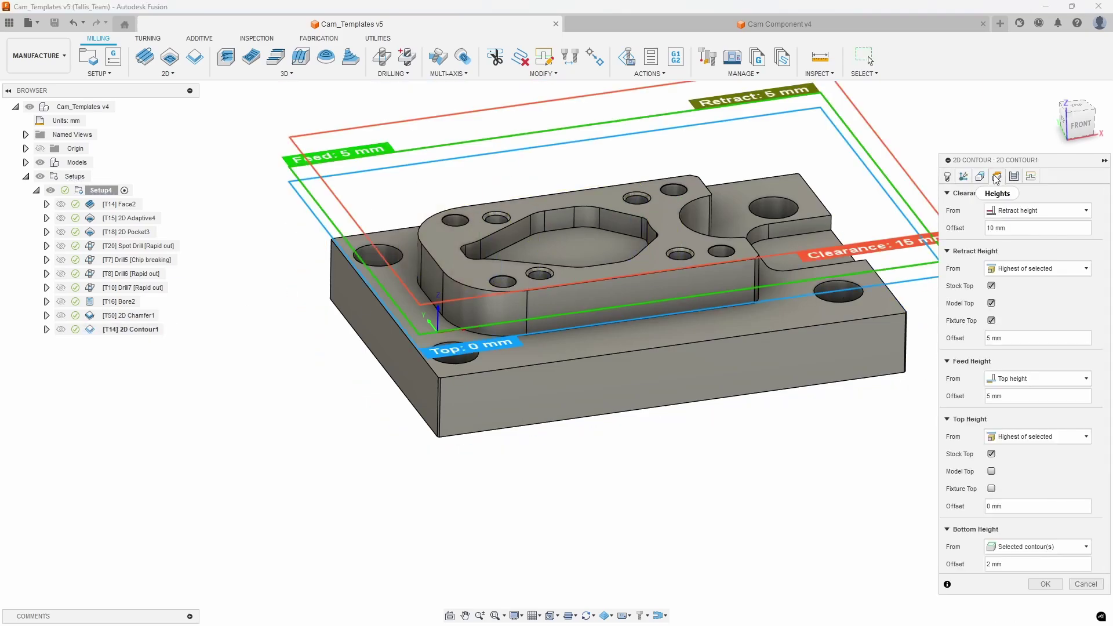
shift+middle_drag(962, 535, 866, 356)
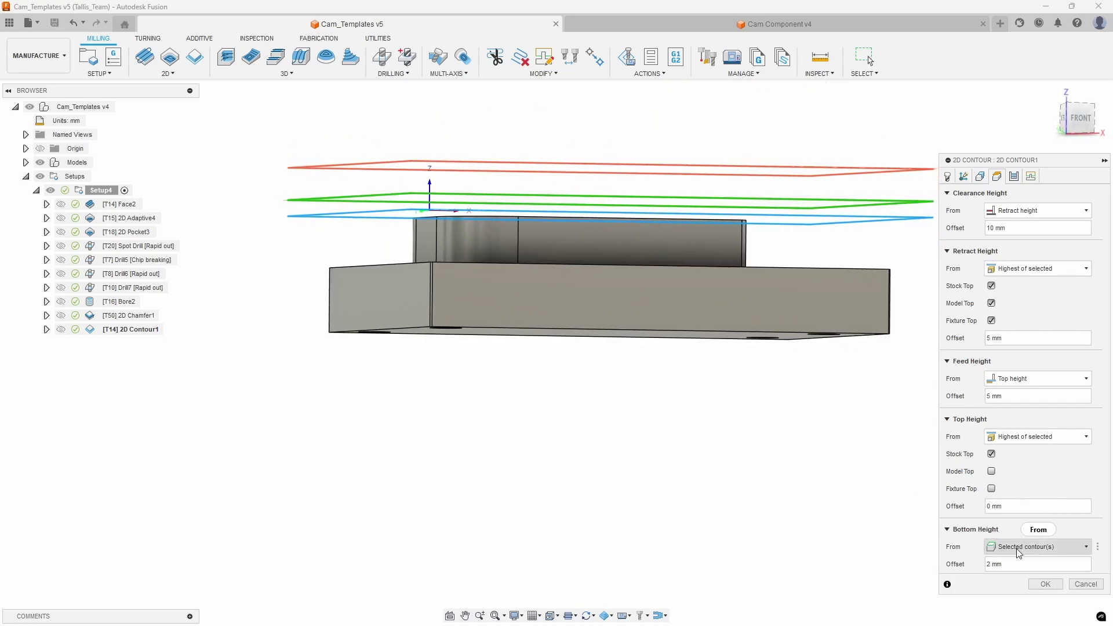
click(1086, 585)
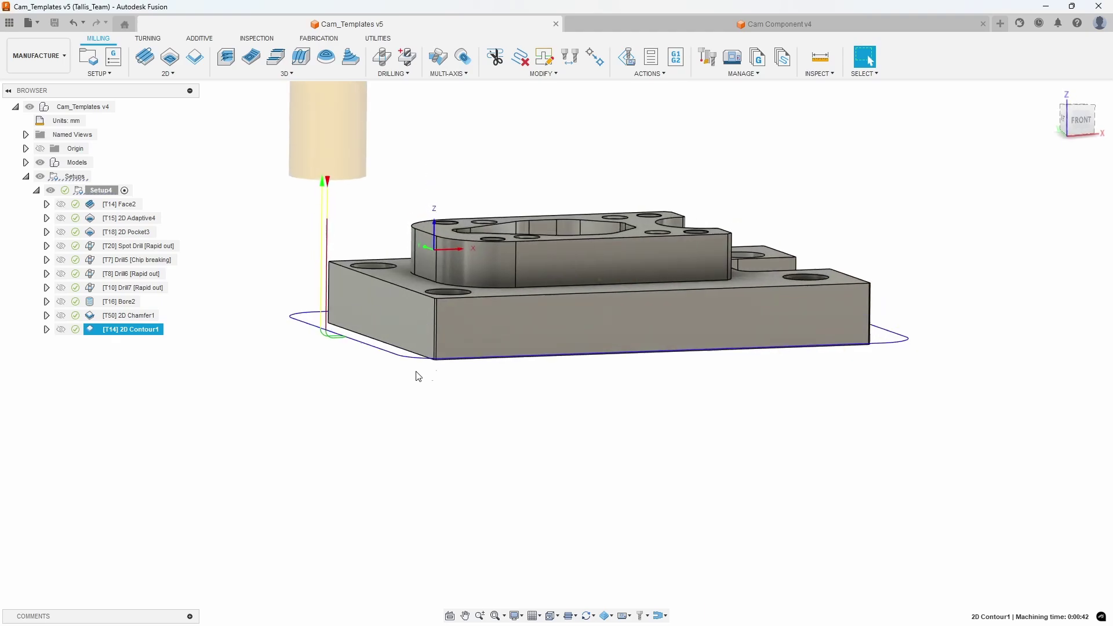
Simulate all of Setup4 through to its last operation, inspect the machined stock, and exit the simulation
shift+middle_drag(416, 339, 360, 343)
shift+middle_drag(366, 259, 266, 284)
click(249, 279)
right_click(107, 190)
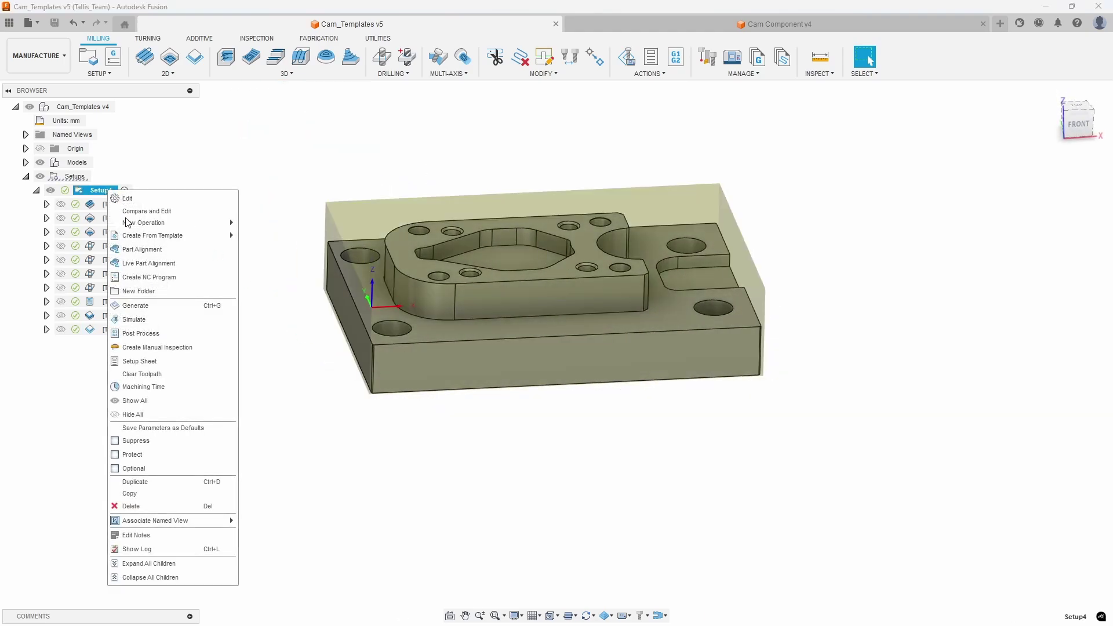
click(146, 319)
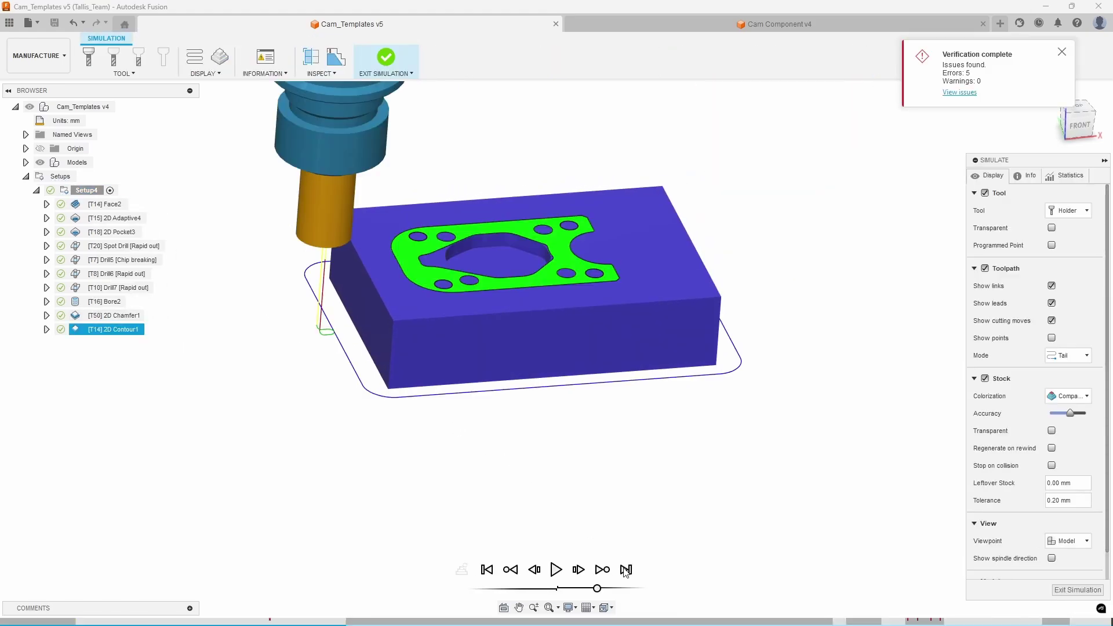
mouse_move(672, 506)
shift+middle_down()
mouse_move(406, 336)
mouse_move(363, 289)
mouse_move(487, 398)
mouse_move(462, 407)
mouse_move(472, 415)
mouse_move(468, 365)
mouse_move(381, 292)
mouse_move(465, 397)
mouse_move(398, 410)
mouse_move(464, 462)
mouse_move(465, 483)
shift+middle_up()
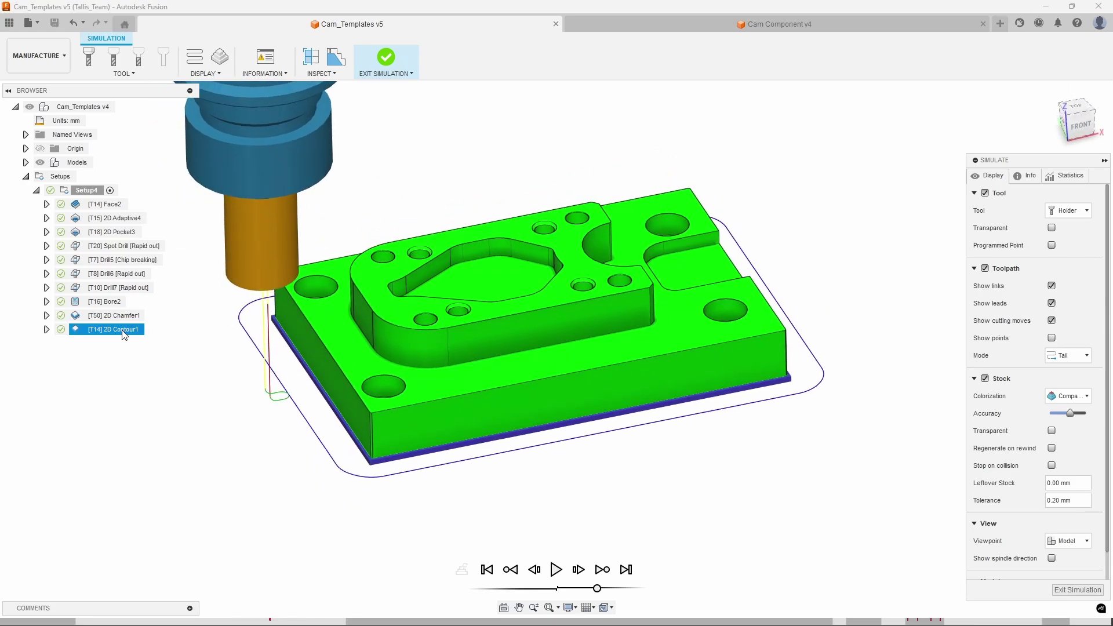
shift+middle_drag(294, 287, 275, 276)
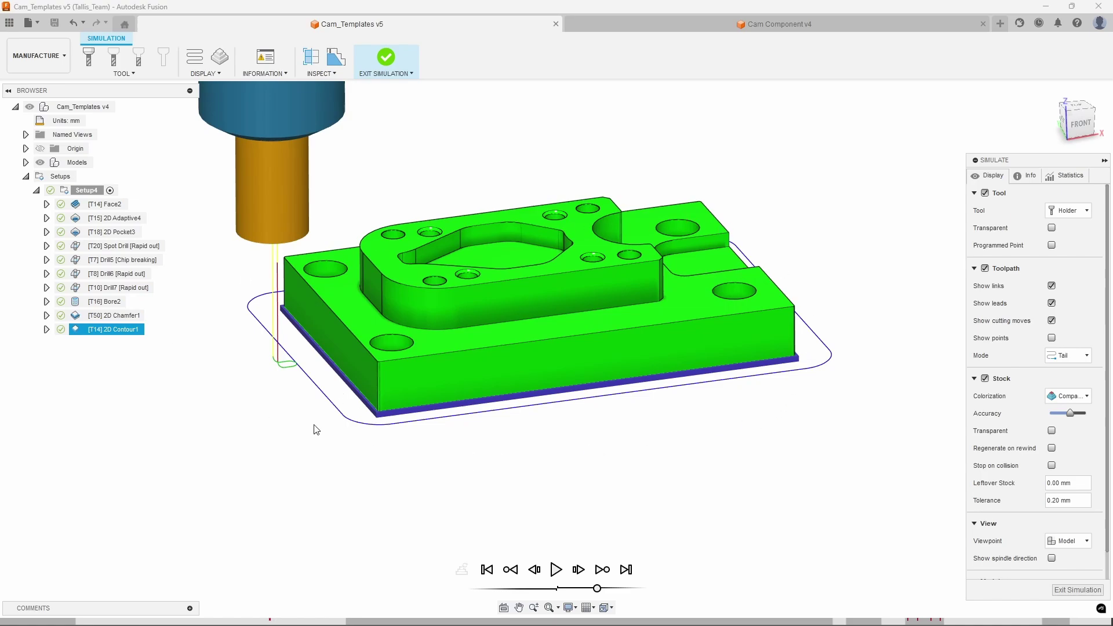
click(1067, 590)
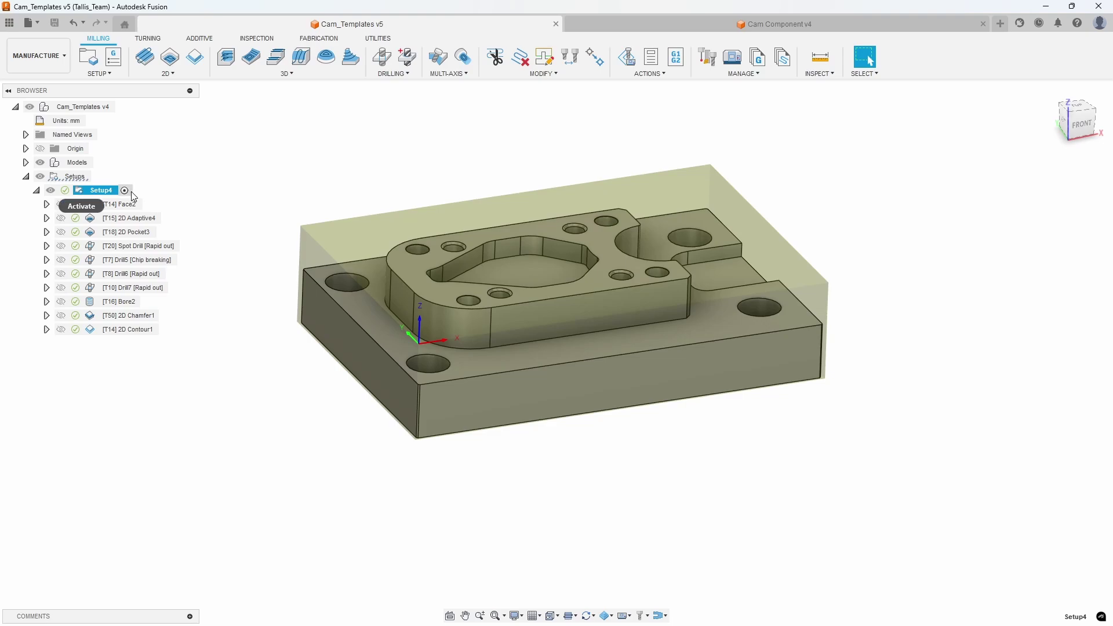
Store operations Face2 through 2D Contour1 as a Cloud template named "Standard Milling Part", described as "Facing, Adaptive, Drilling, Boring, Chamfer, outer contour"
click(119, 205)
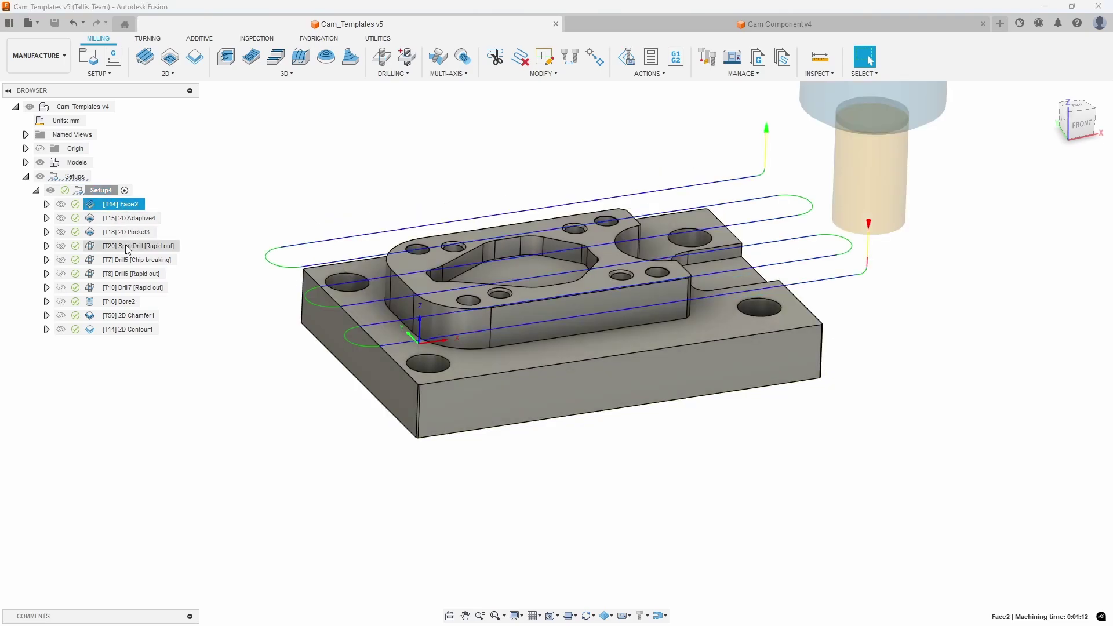
shift+click(119, 329)
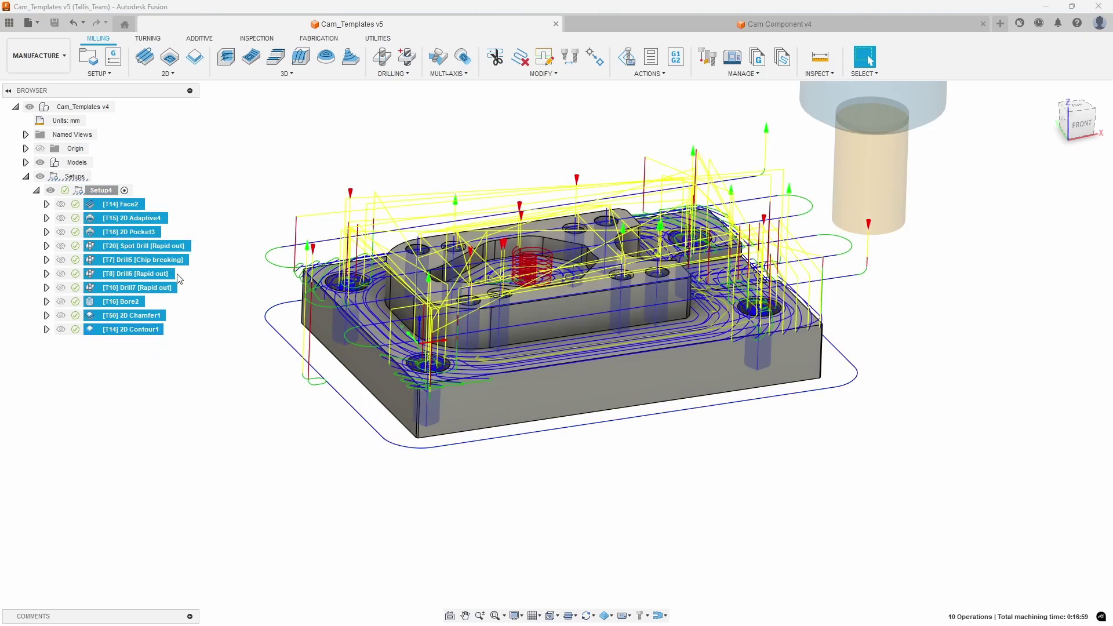
right_click(108, 205)
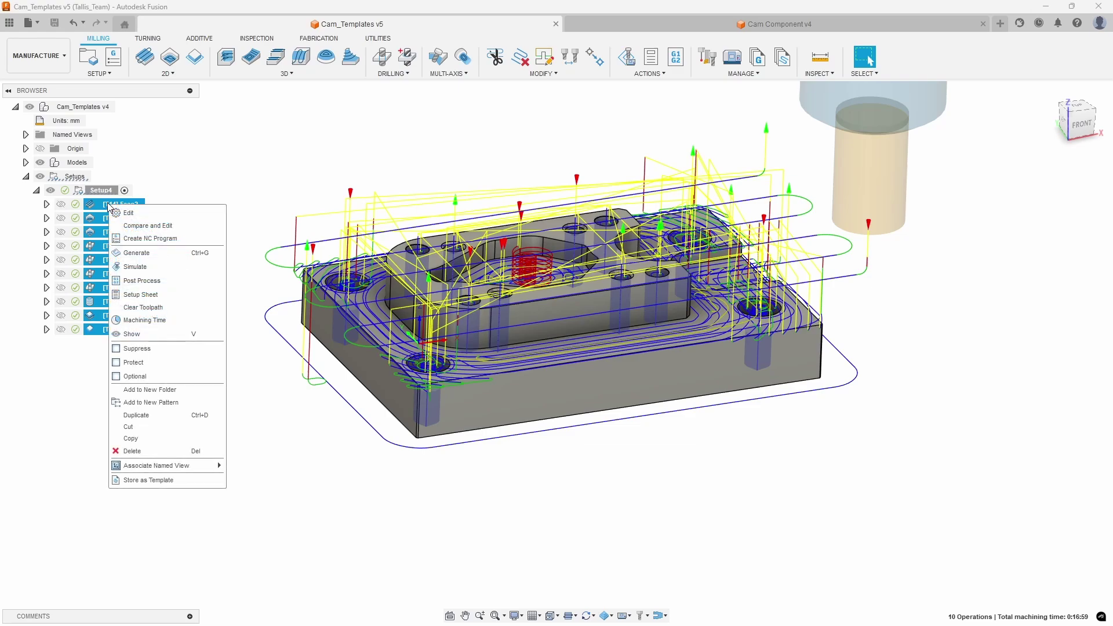
click(156, 482)
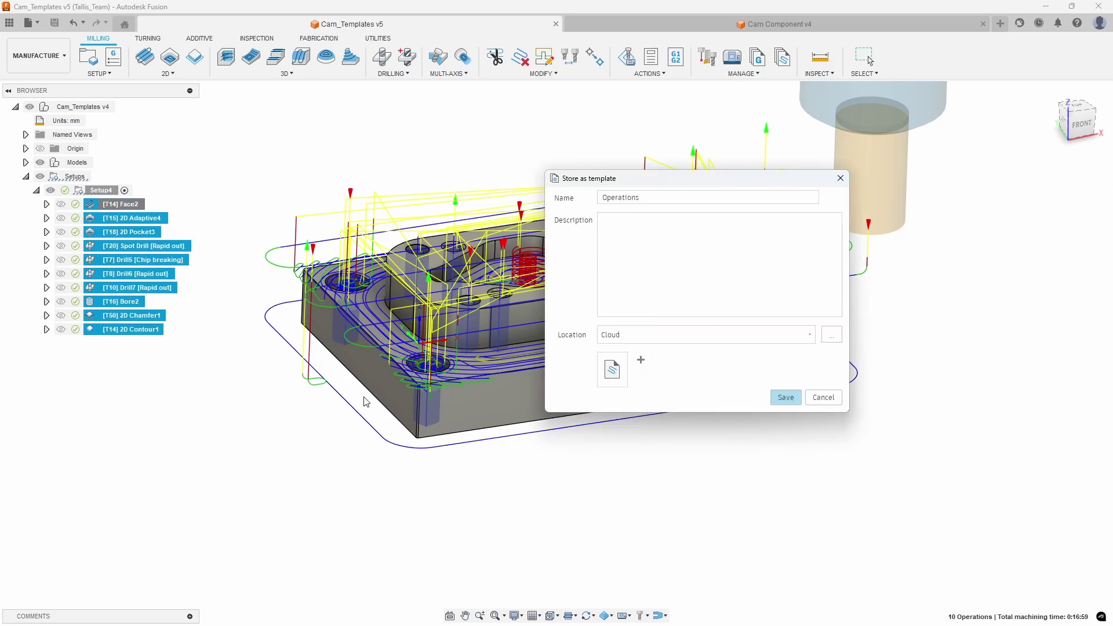
click(659, 199)
drag(659, 199, 602, 193)
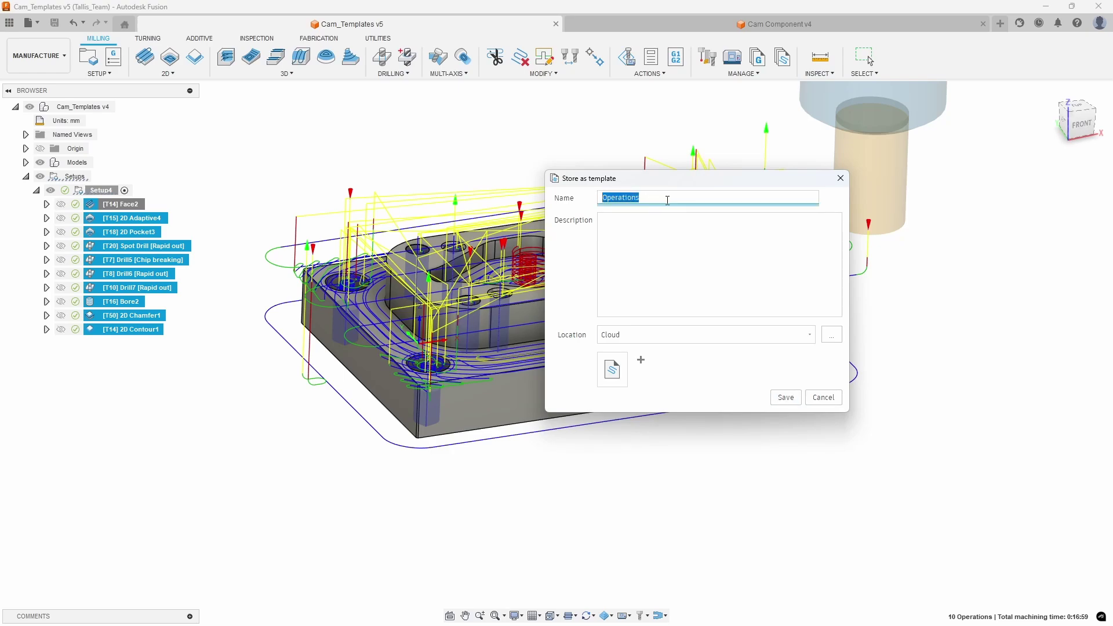
text(Standard Milling Part)
click(645, 226)
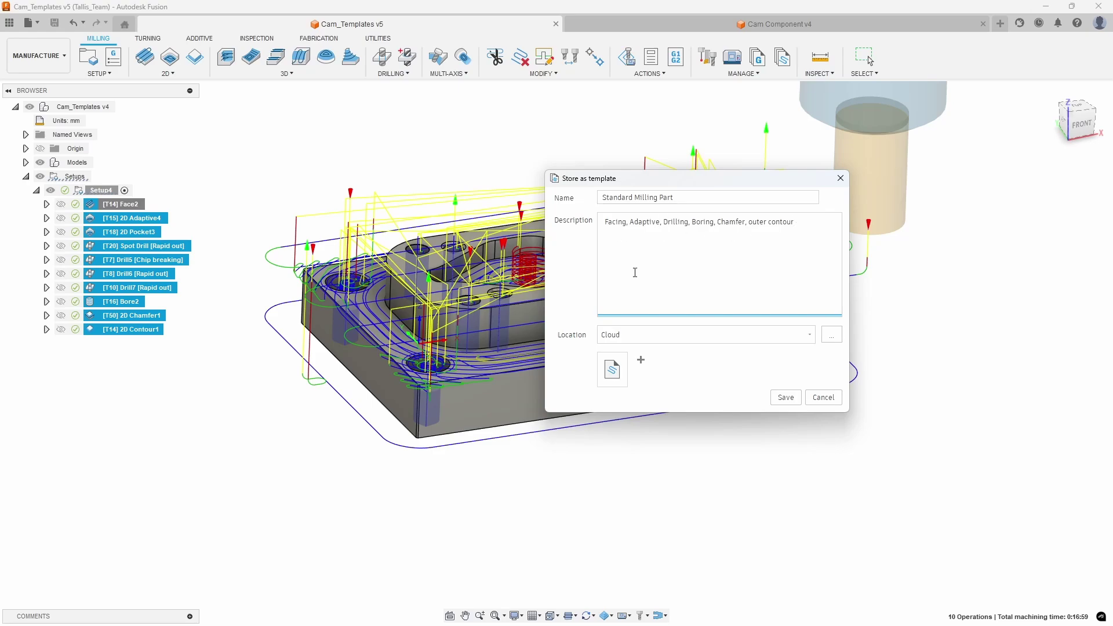
click(785, 397)
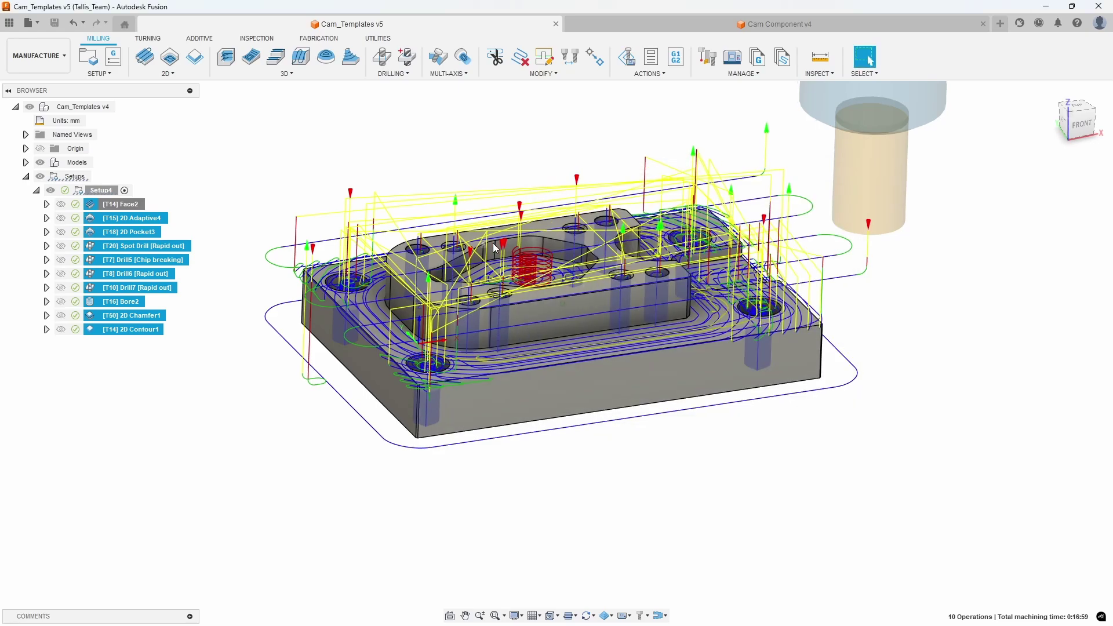
click(339, 228)
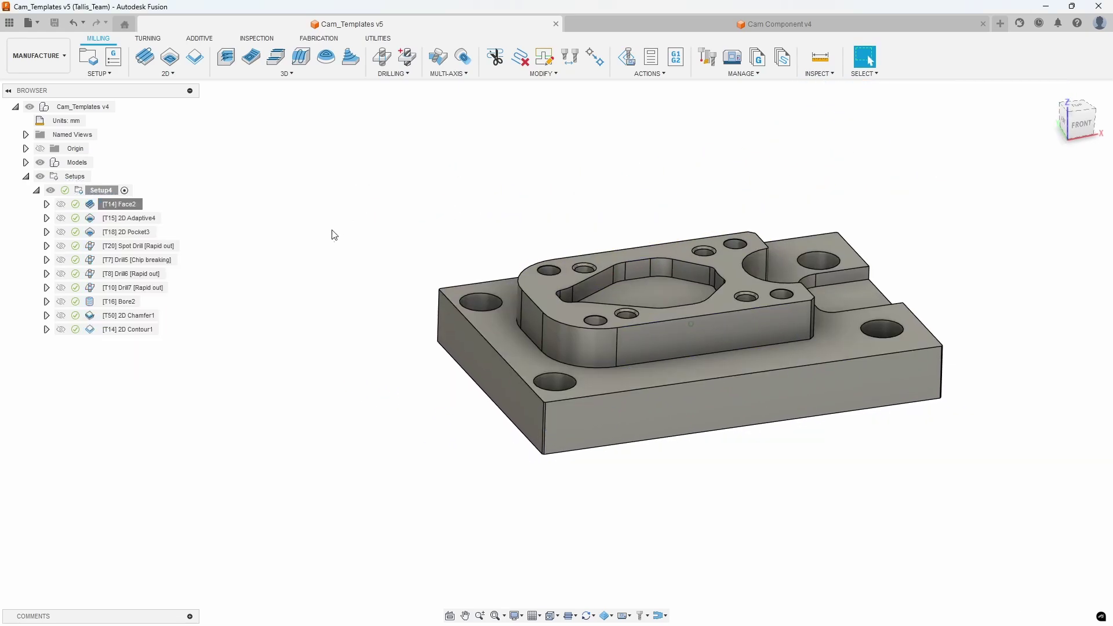
Check the stored templates in the cloud folder of the Template Library and close the library
click(734, 73)
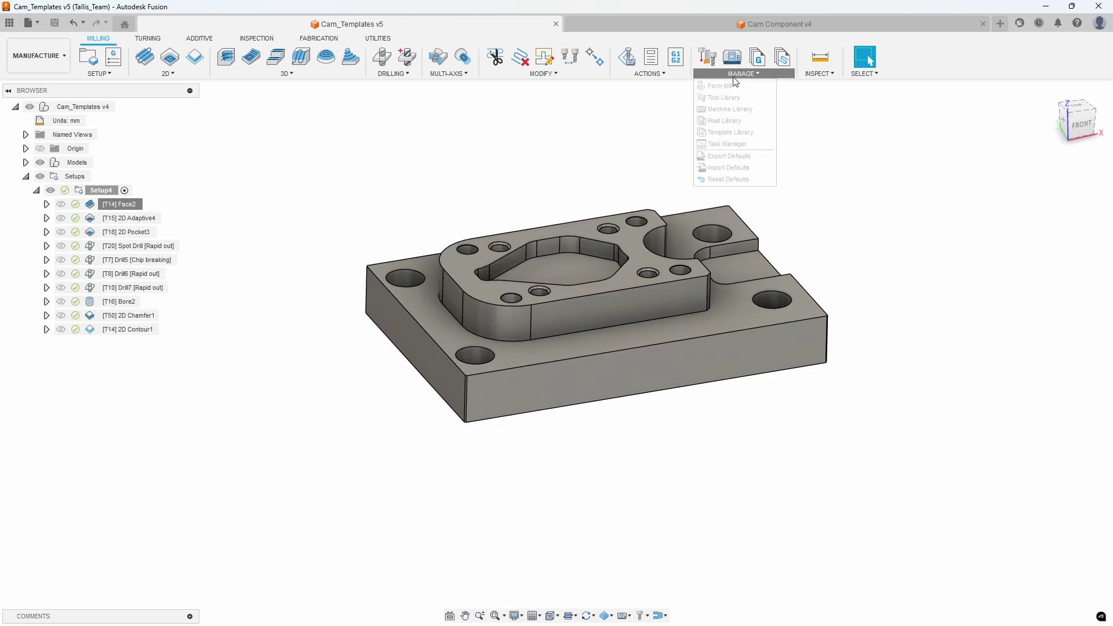
click(730, 132)
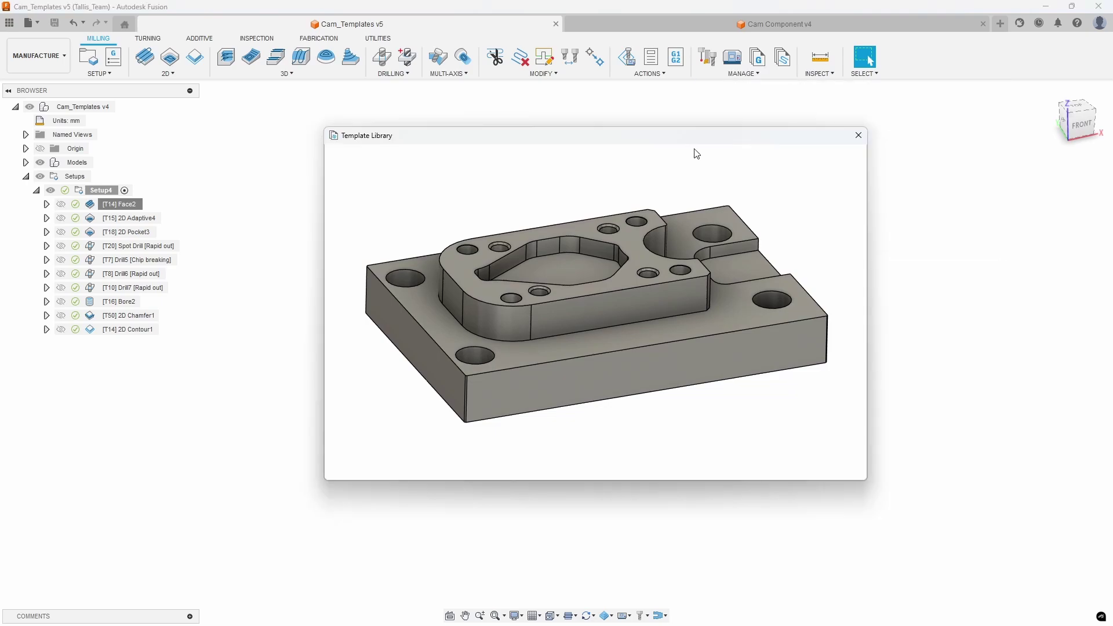
click(584, 197)
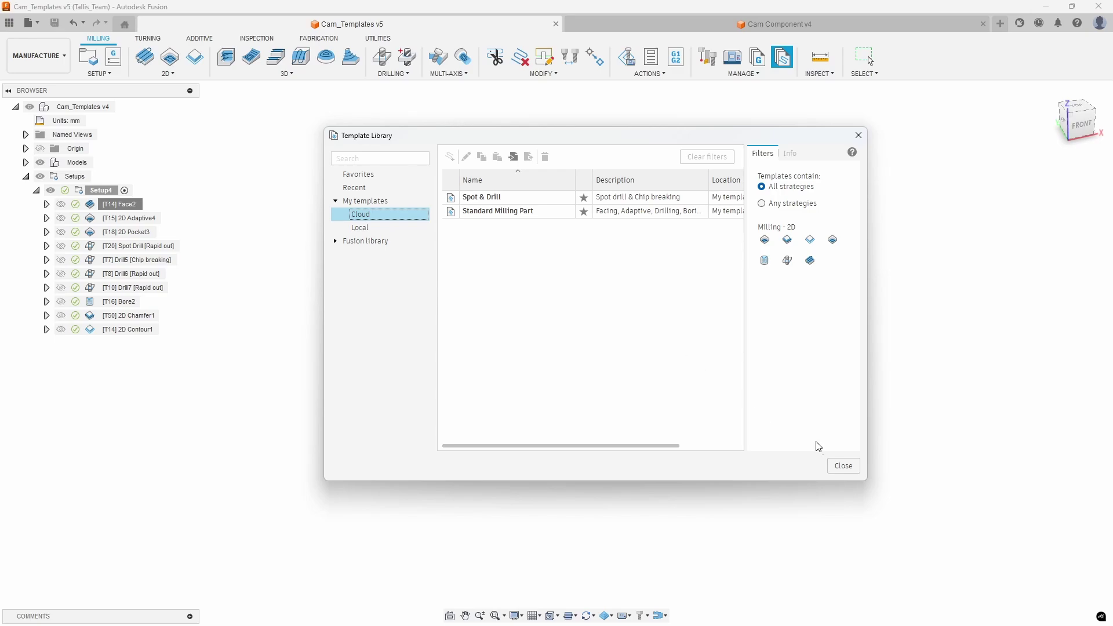
click(844, 466)
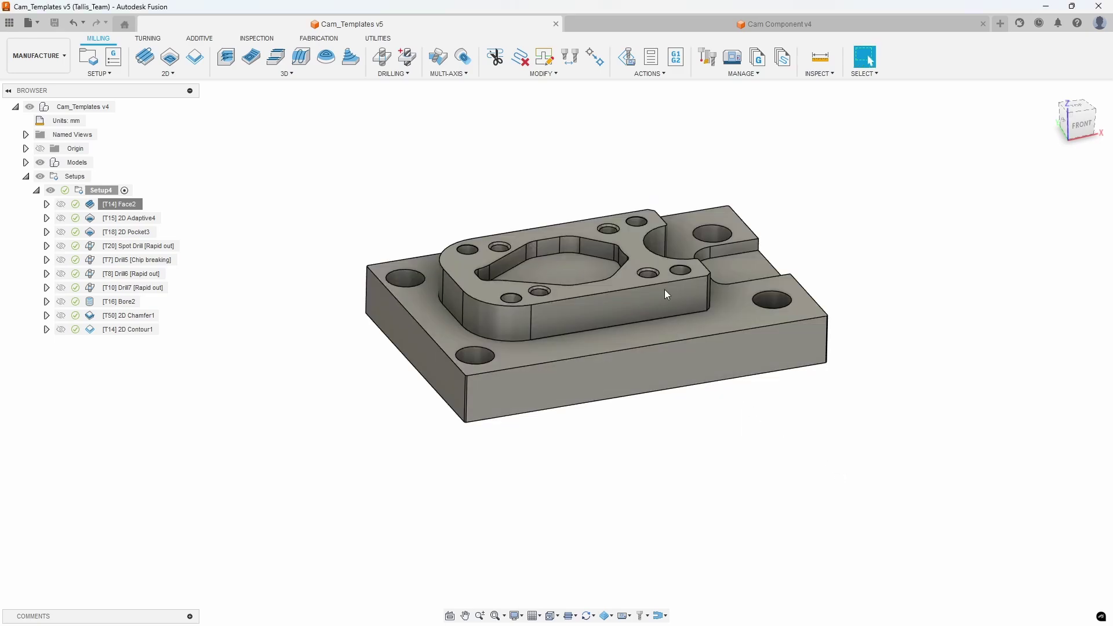
Switch to the Cam Component document and change its workspace from Design to Manufacture
click(659, 23)
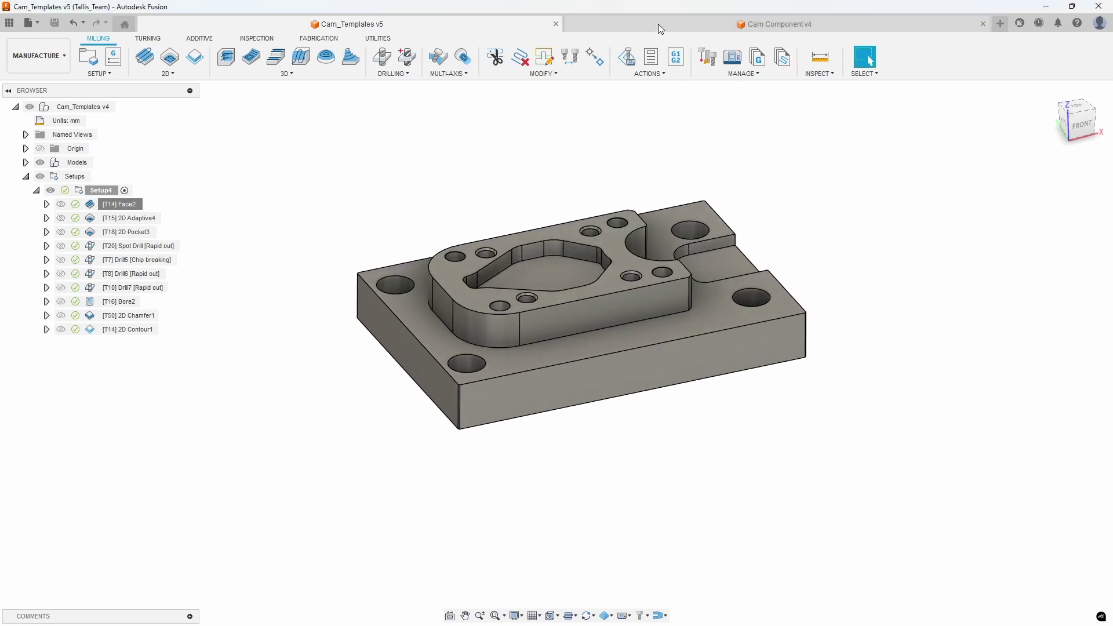
click(486, 177)
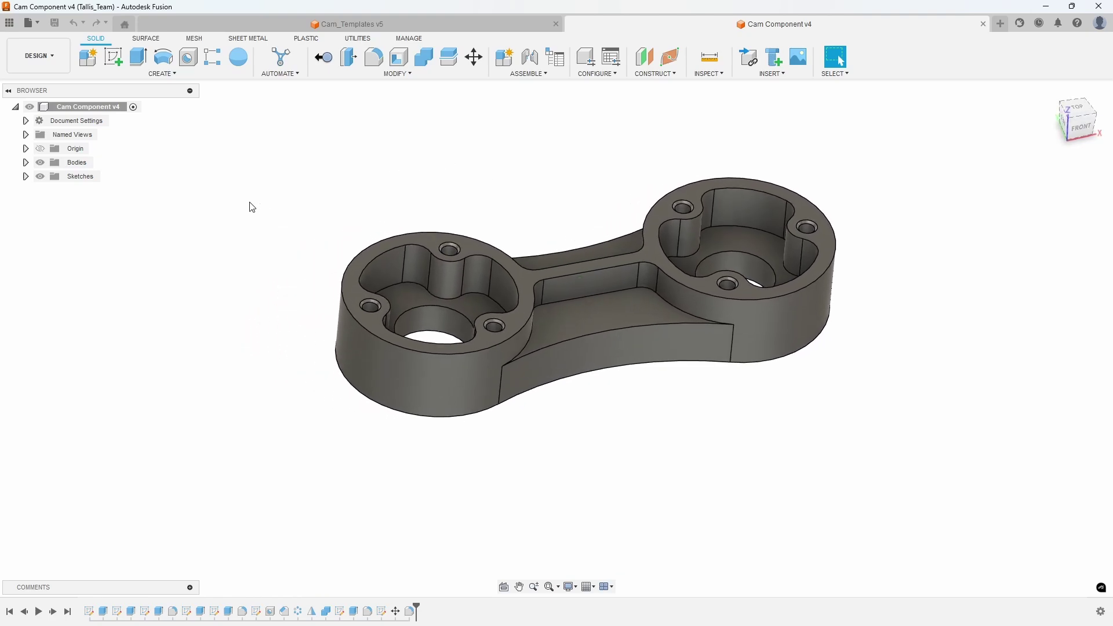
click(38, 56)
click(40, 185)
click(183, 177)
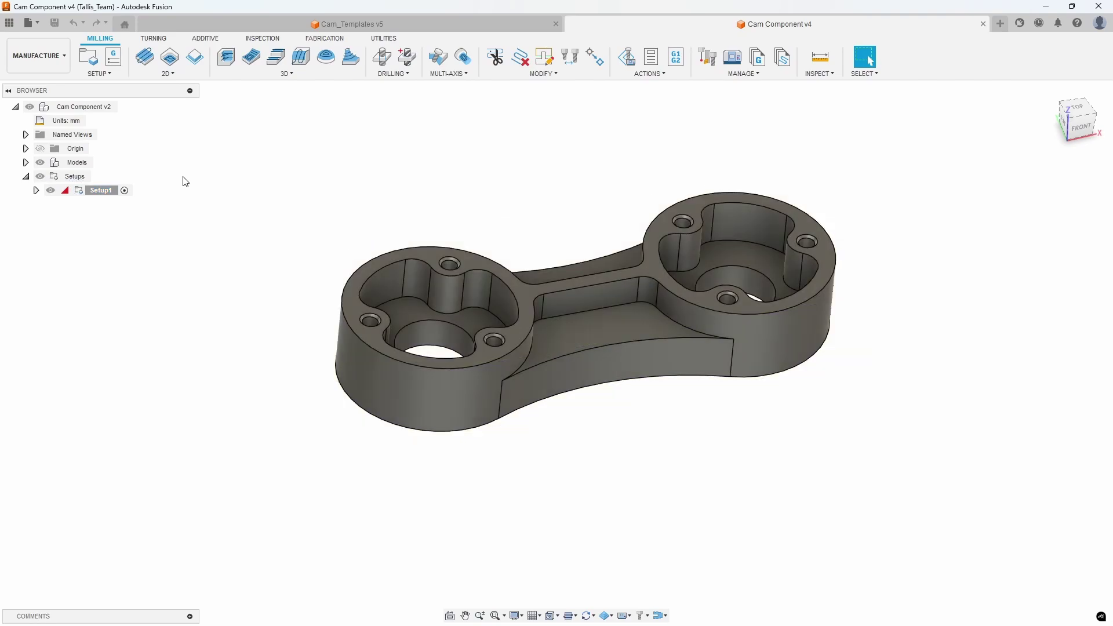
Delete Setup1 and create a milling setup with its WCS origin on the upper front-left corner of the stock box
right_click(104, 189)
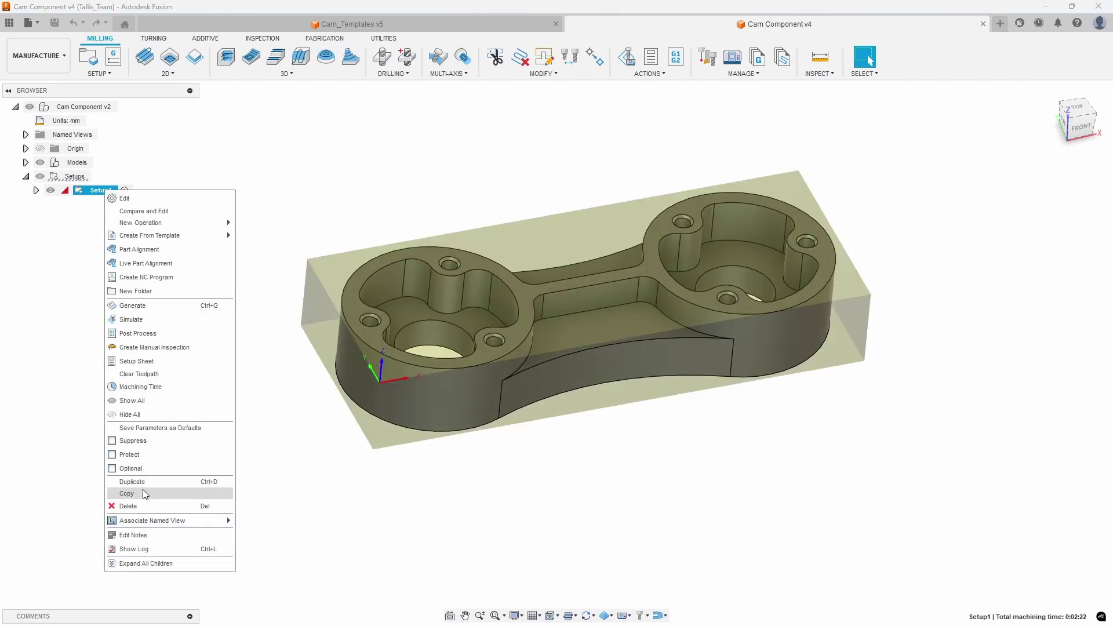
click(139, 506)
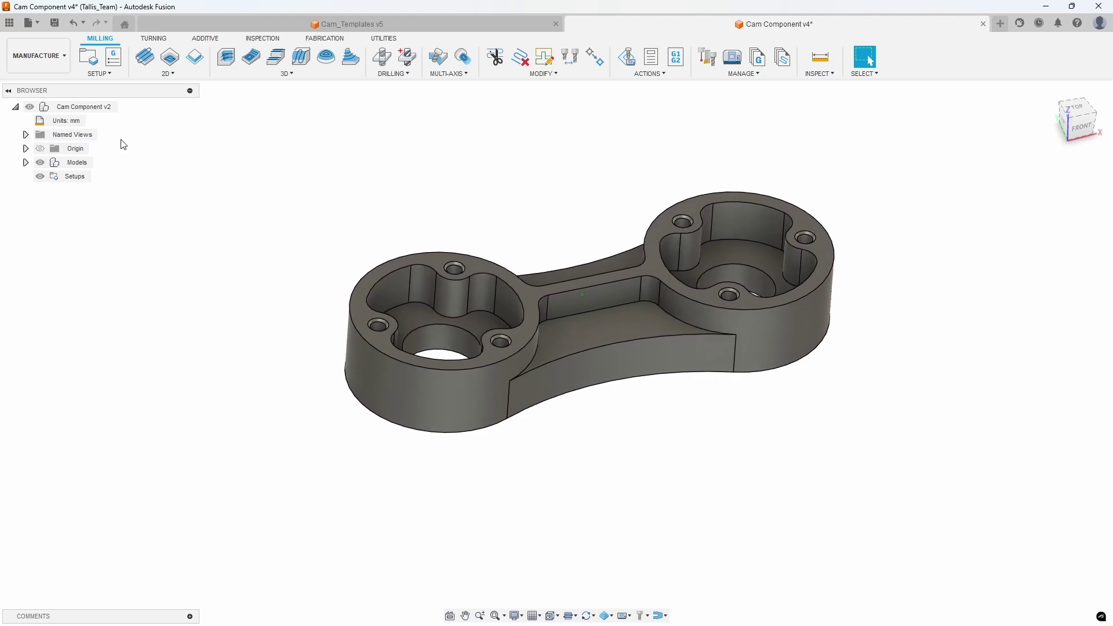
click(88, 58)
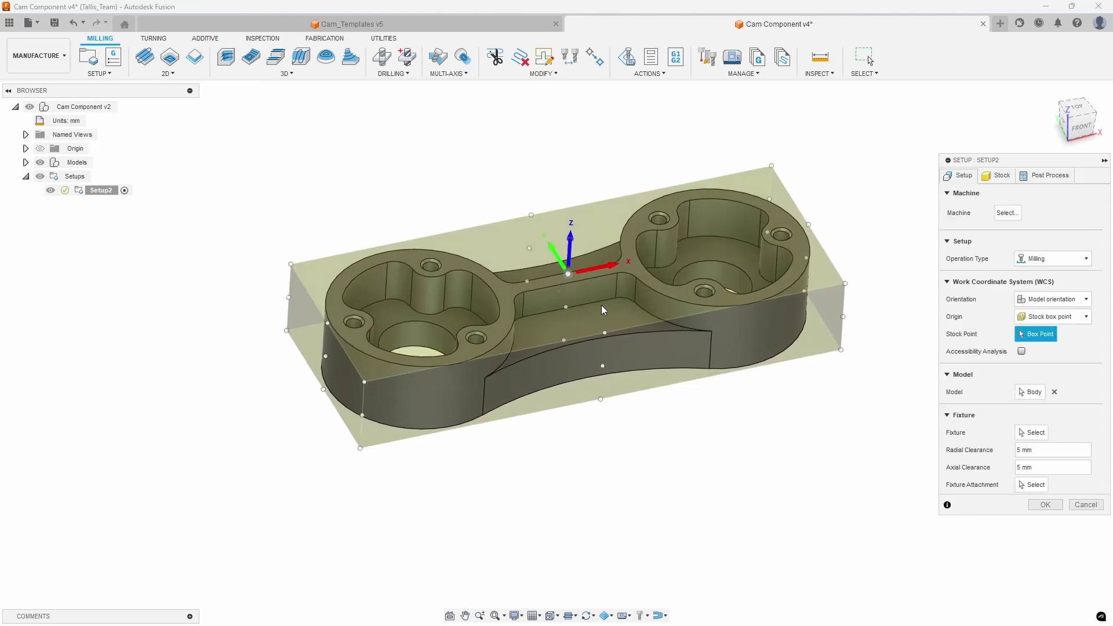
click(343, 367)
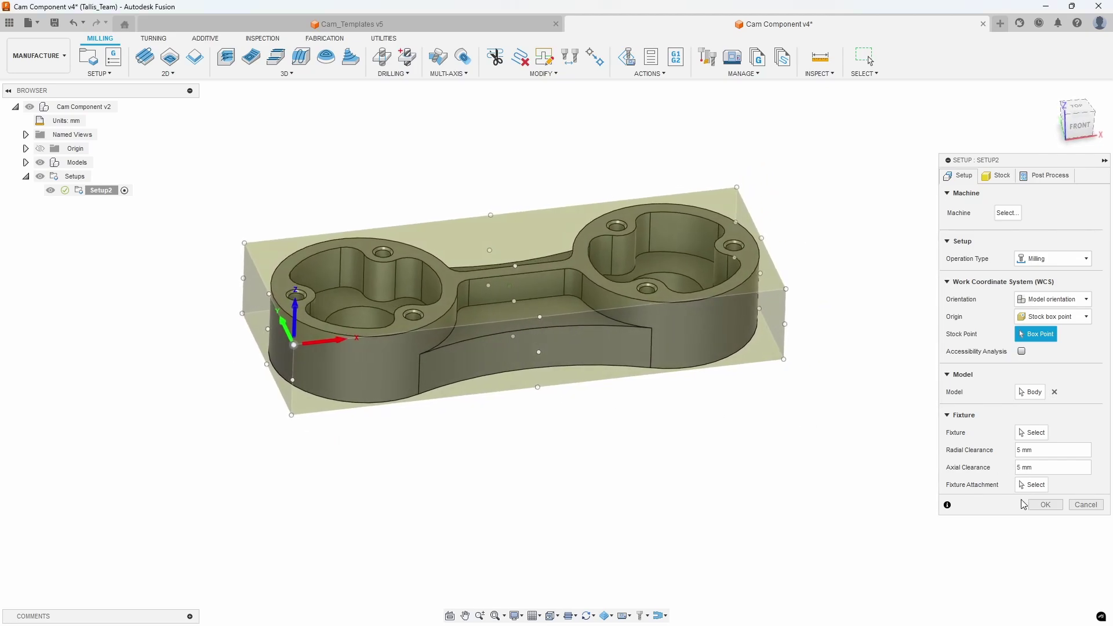
click(1044, 504)
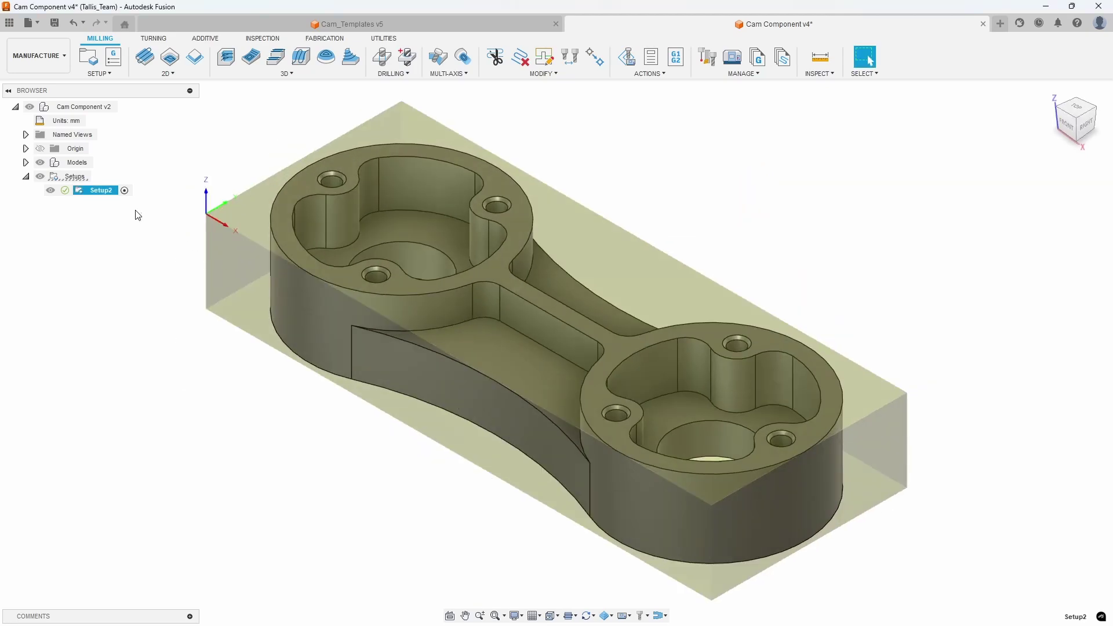
Create the operations in Setup2 from the Standard Milling Part template
right_click(97, 195)
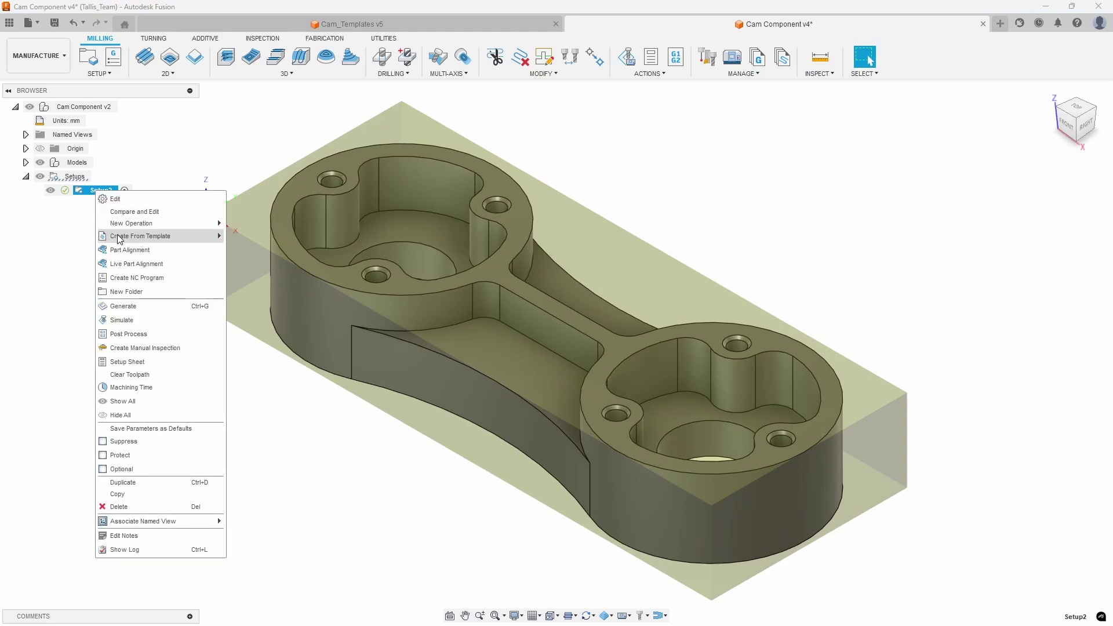
mouse_move(118, 239)
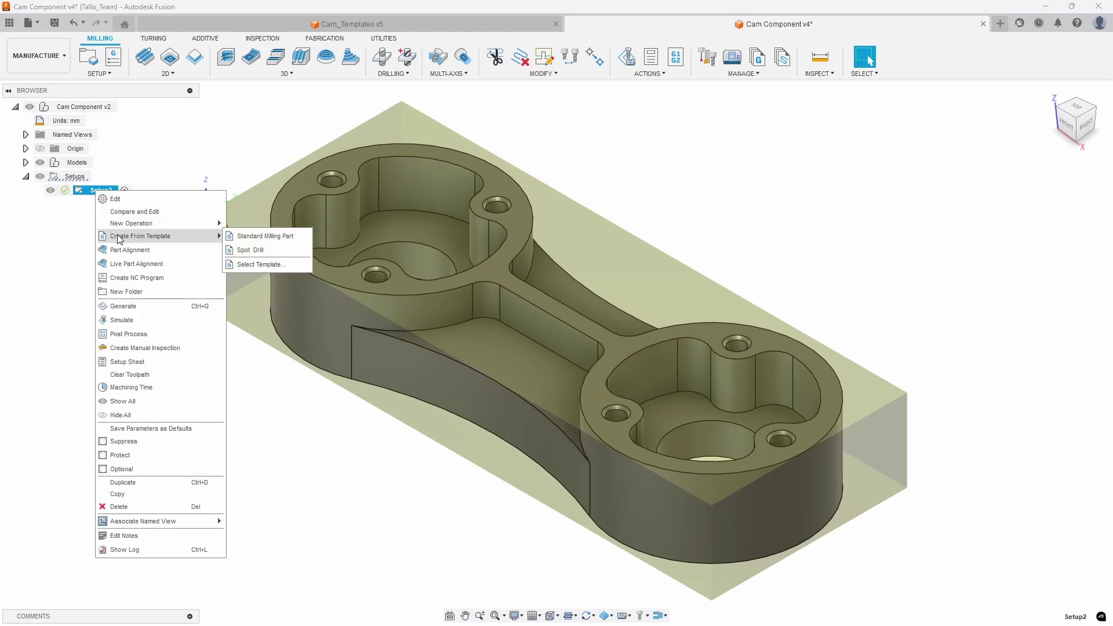
click(265, 236)
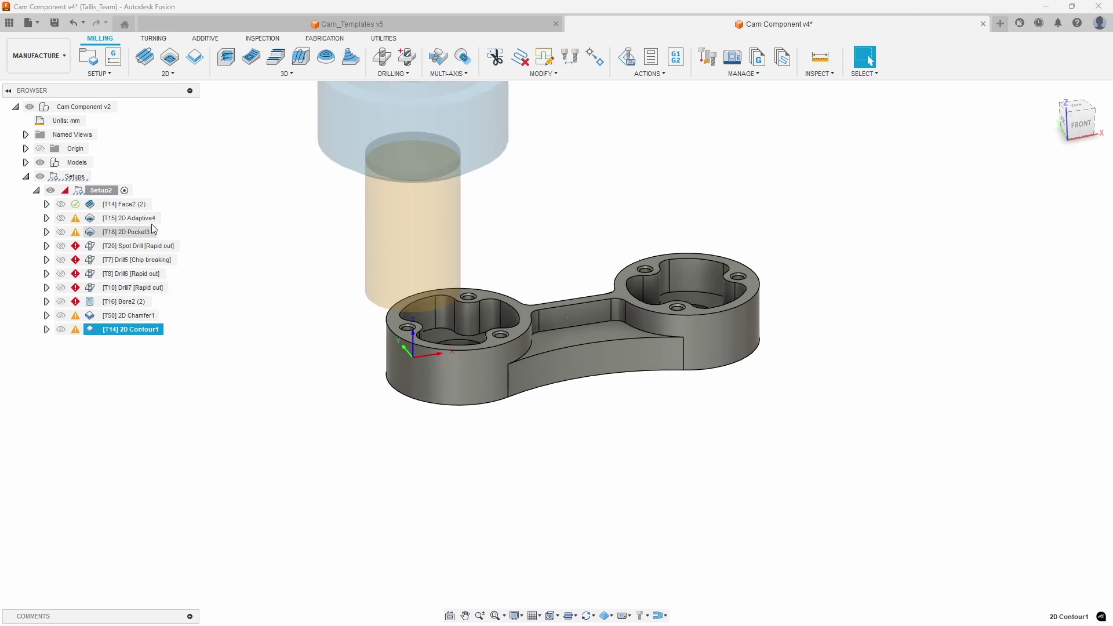
Check the status of the Face2 and 2D Adaptive4 operations, and review Face2's tool and feed settings without changing them
mouse_move(109, 211)
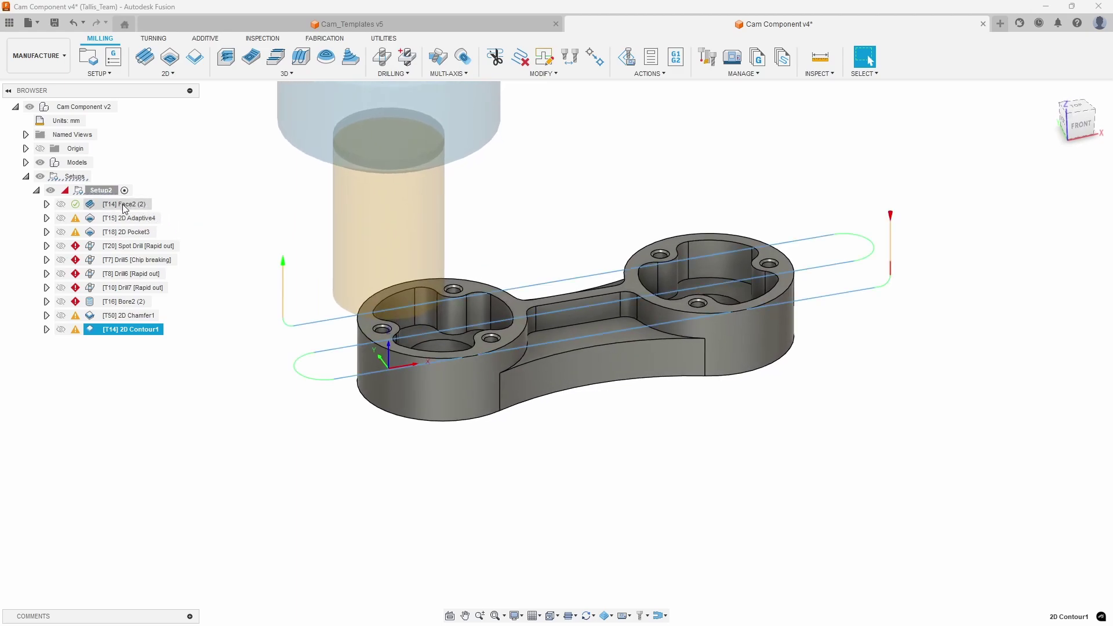
ctrl+click(77, 210)
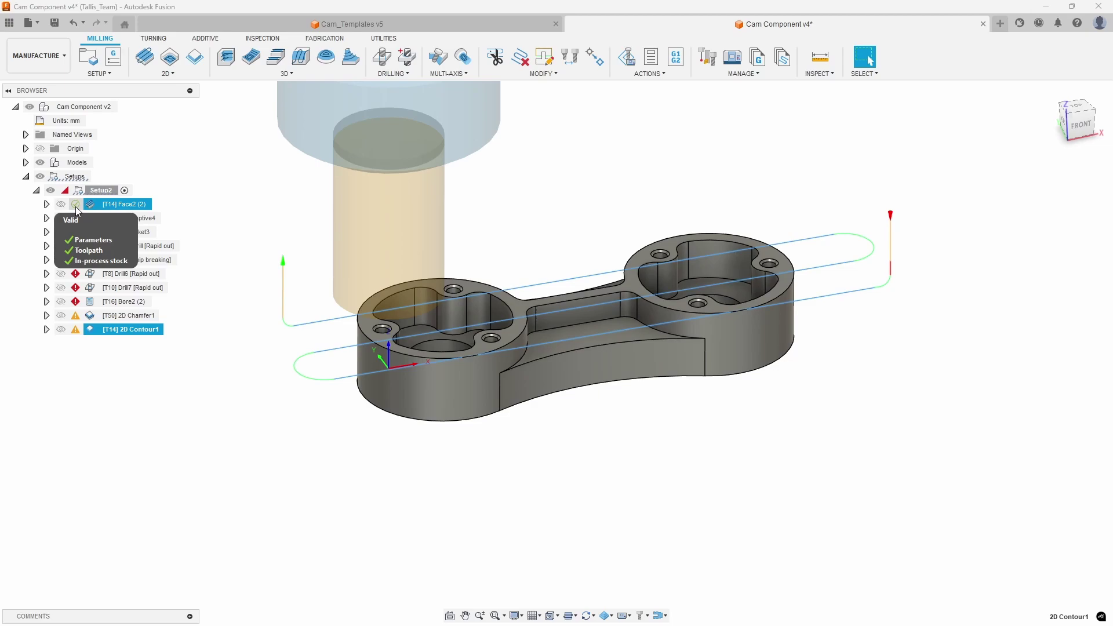
mouse_move(86, 218)
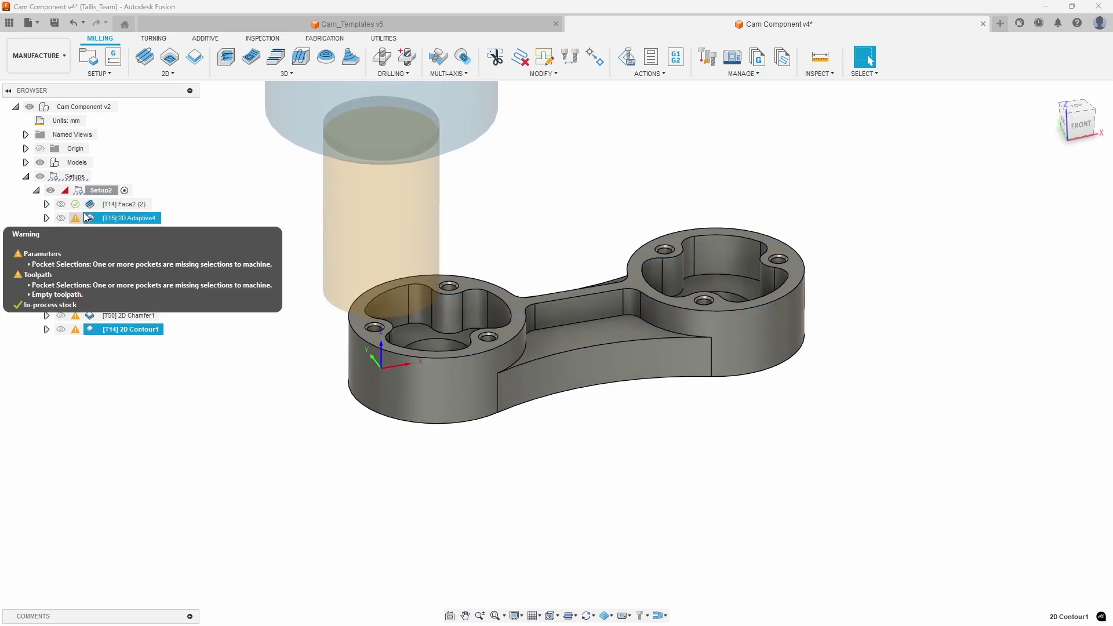
mouse_move(138, 209)
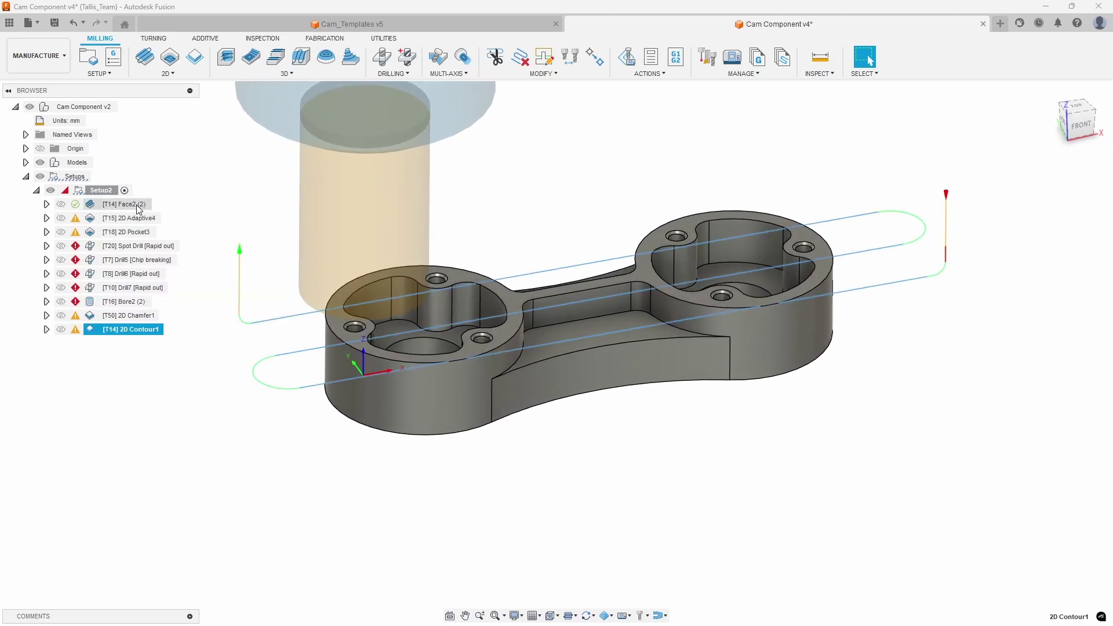
double_click(106, 204)
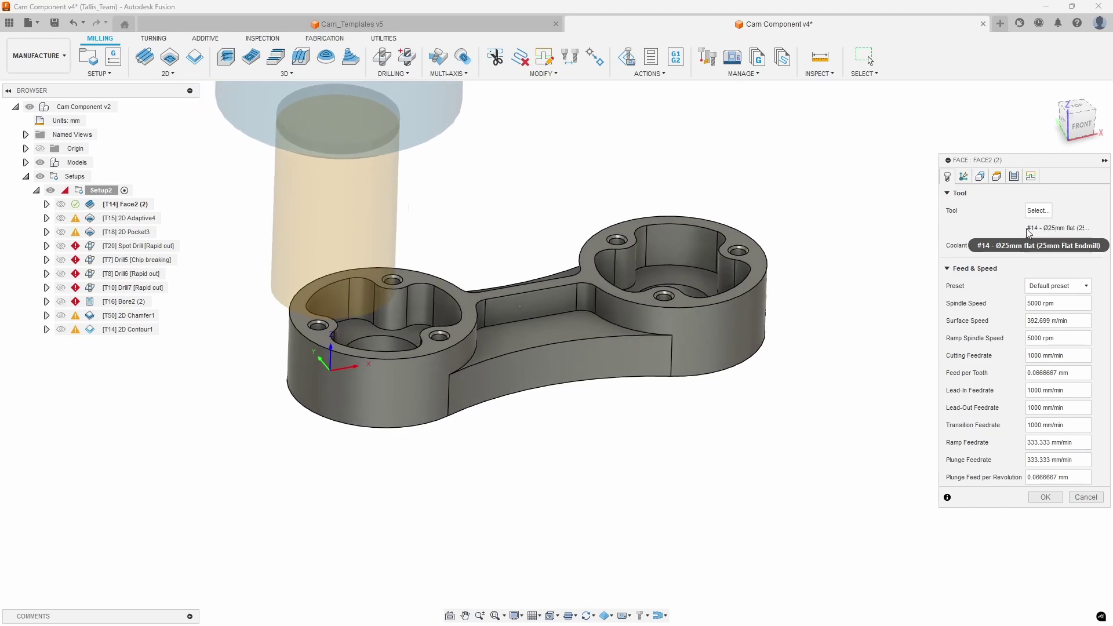
click(1086, 496)
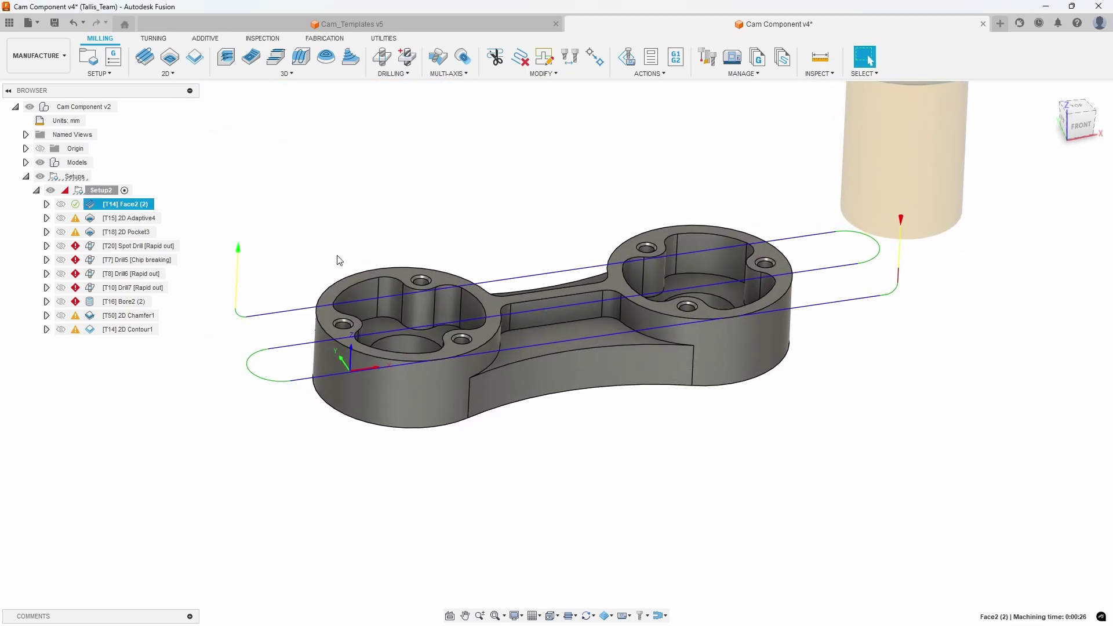
Edit Pockets 1 of 2D Adaptive4, enable selection of same plane faces, and pick the floor of the right-hand round pocket
mouse_move(79, 221)
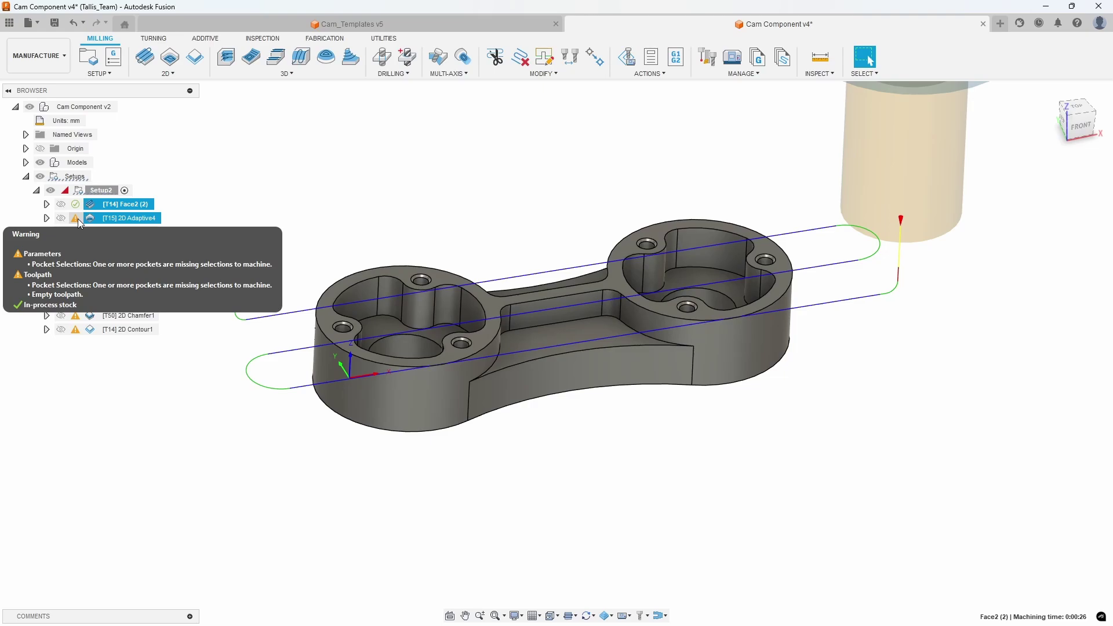
double_click(83, 220)
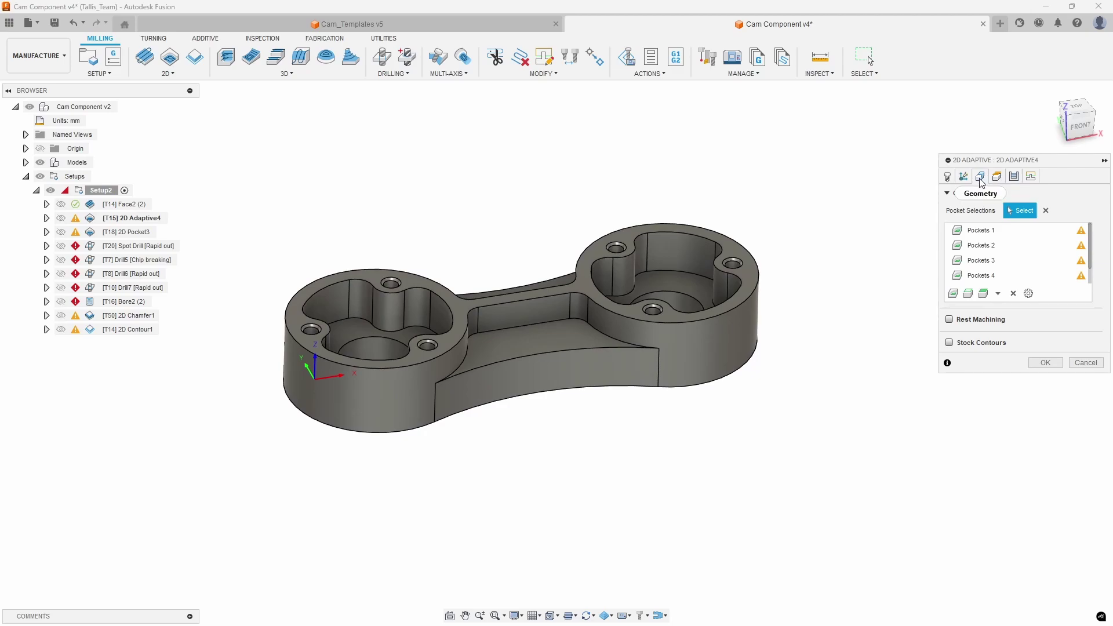
mouse_move(995, 195)
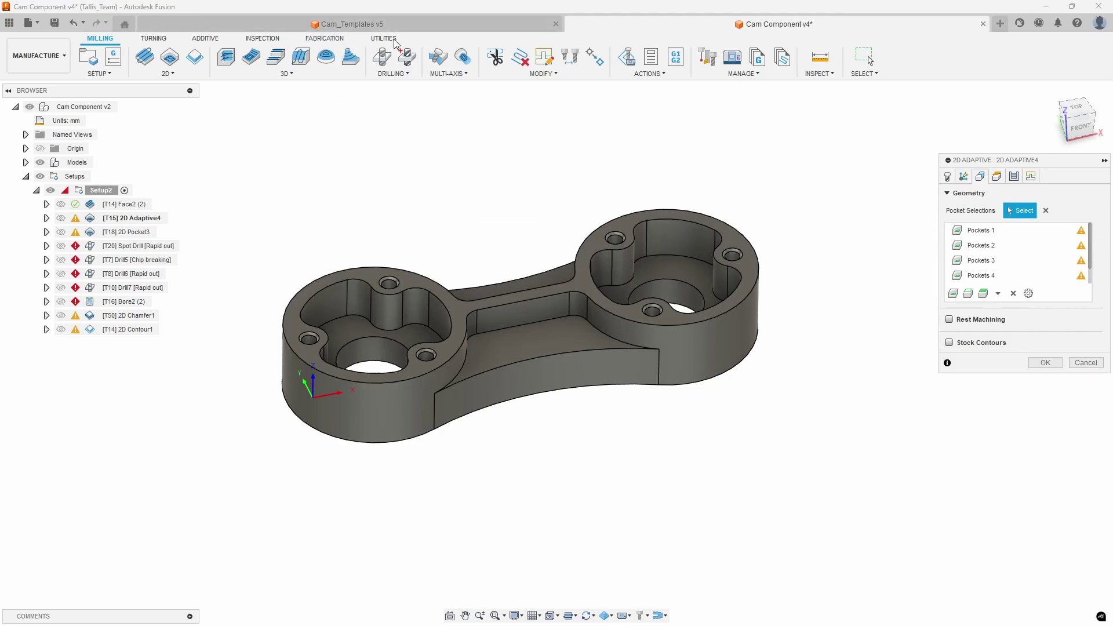
middle_drag(536, 182, 537, 171)
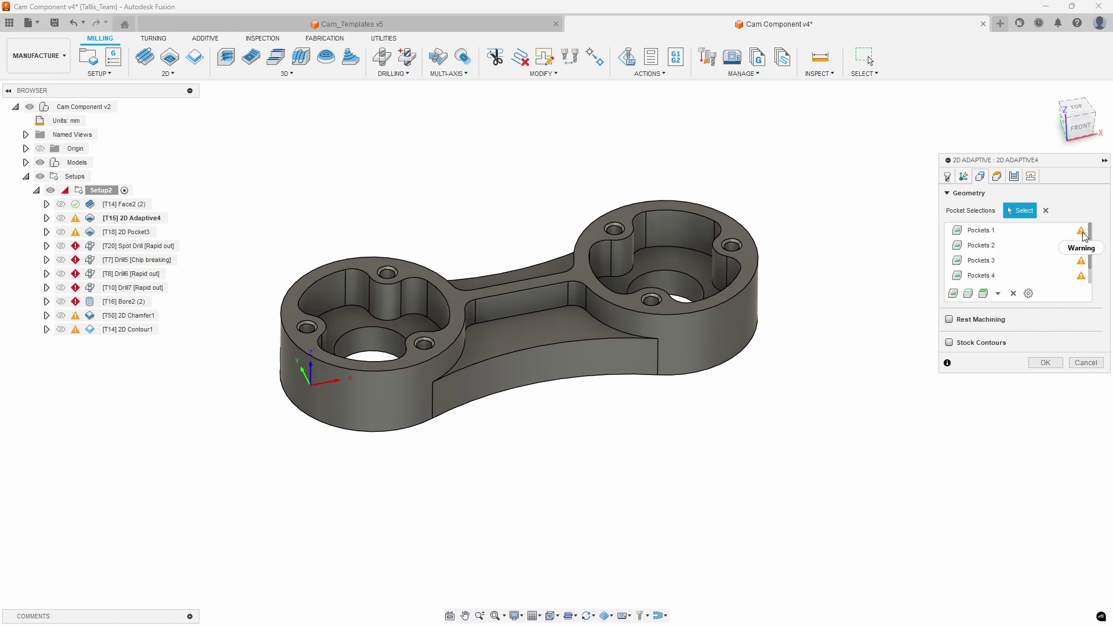
mouse_move(1083, 237)
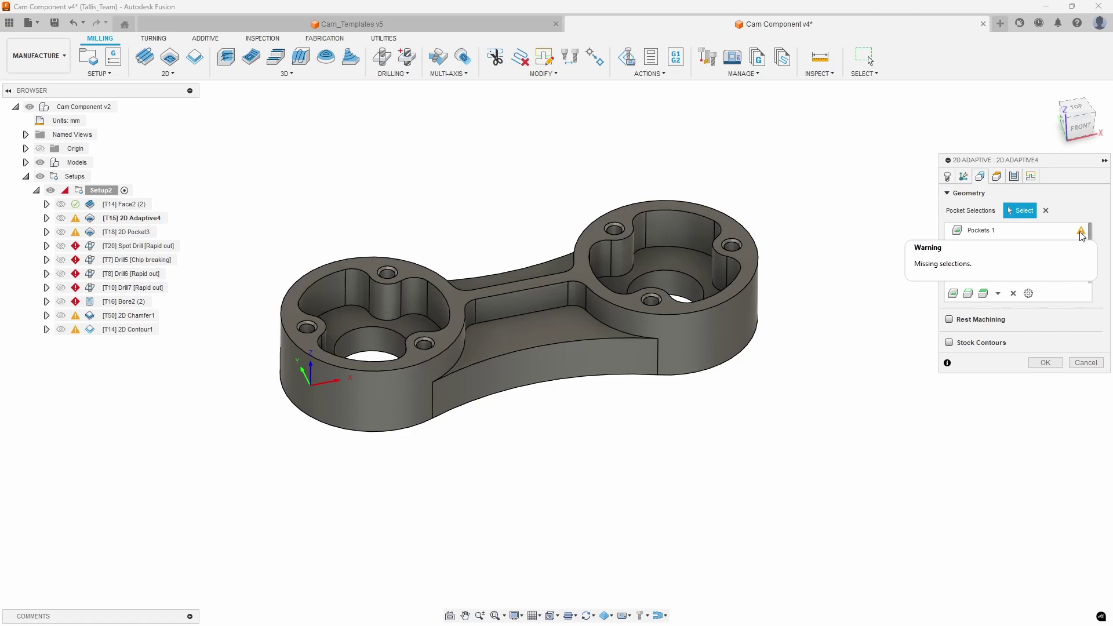
right_click(1082, 237)
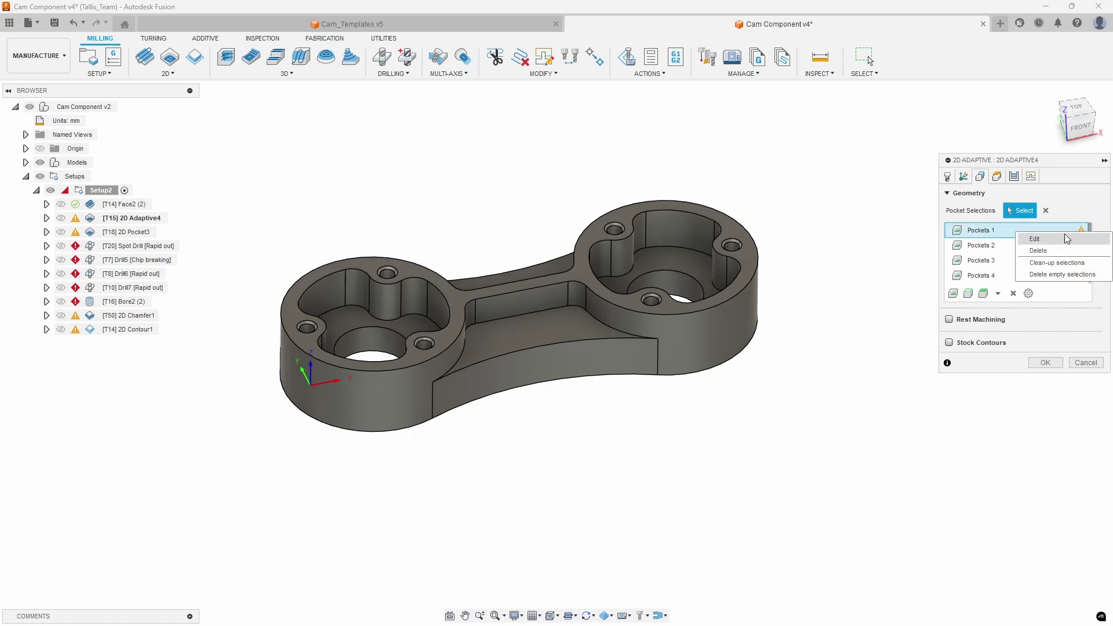
click(1037, 240)
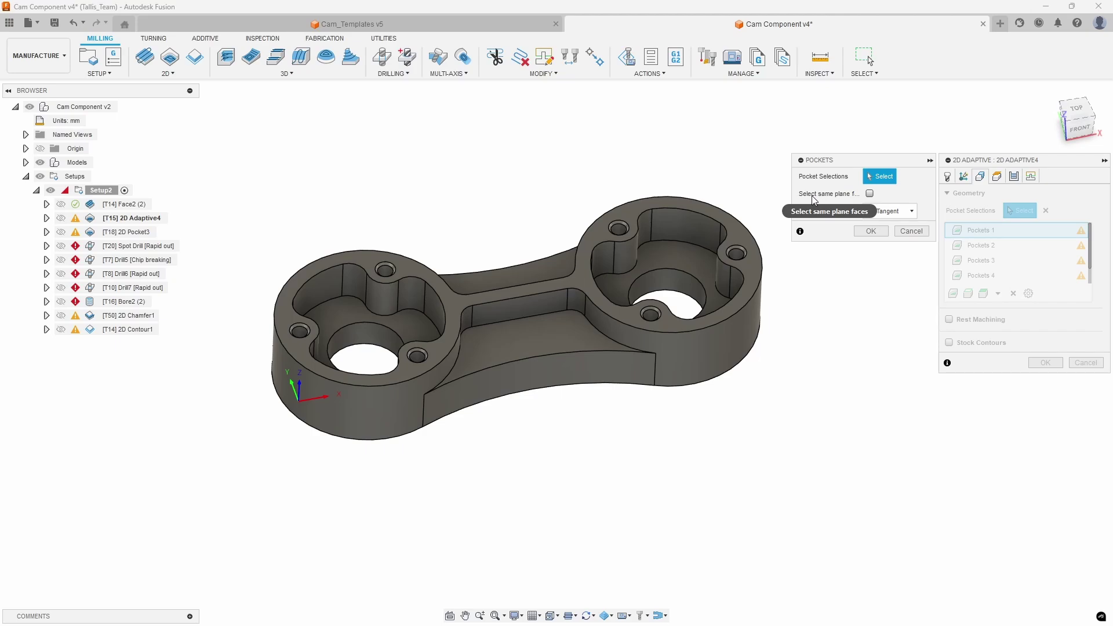
click(869, 194)
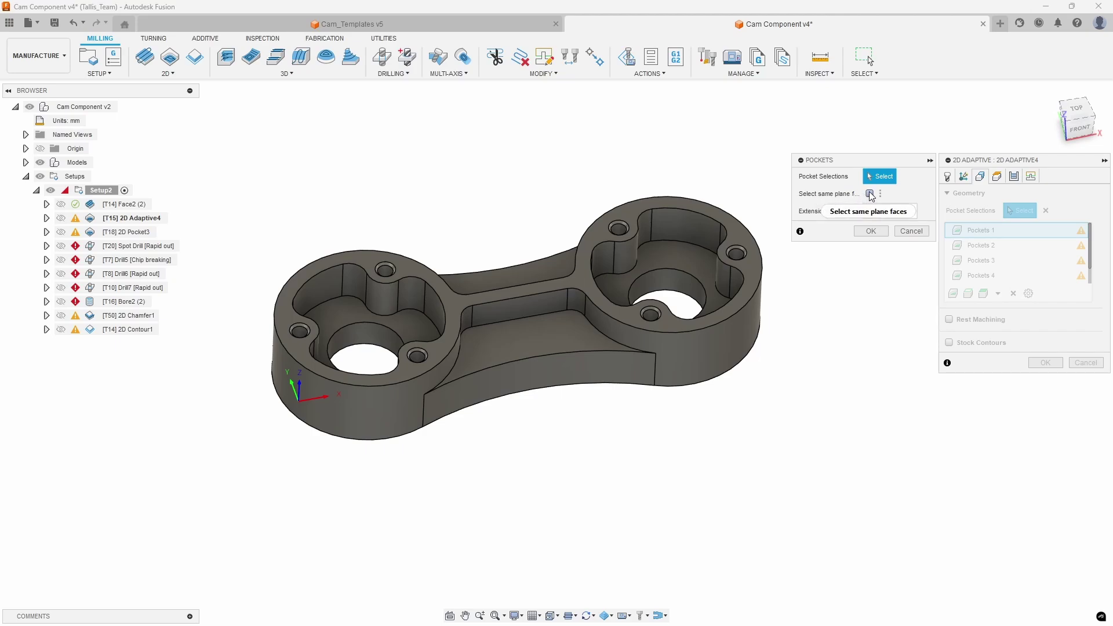
click(674, 258)
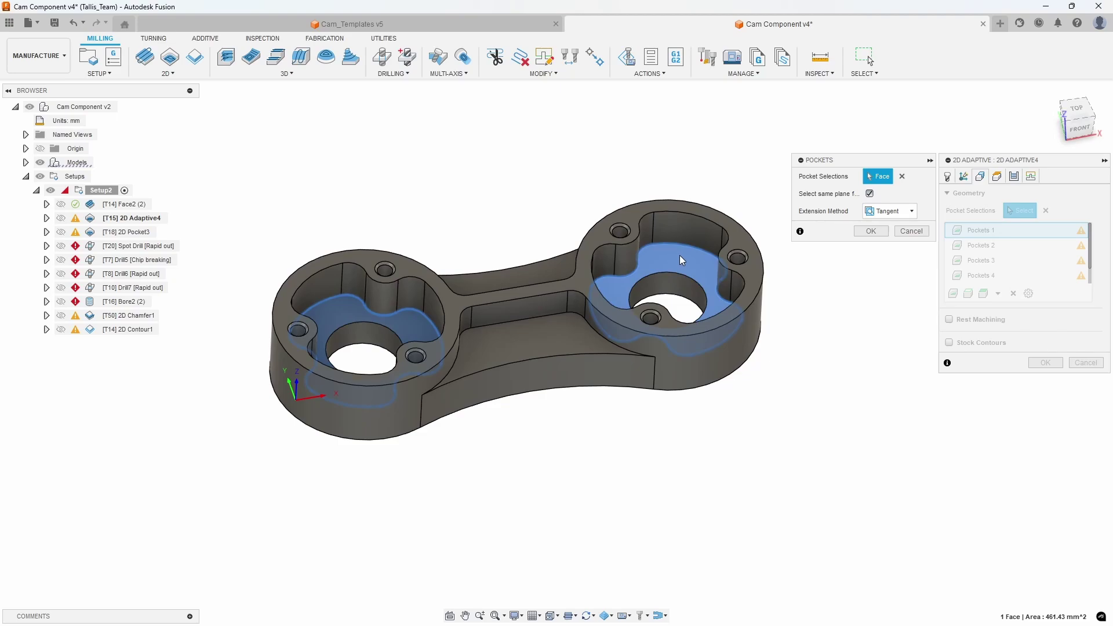
shift+middle_drag(349, 316, 346, 320)
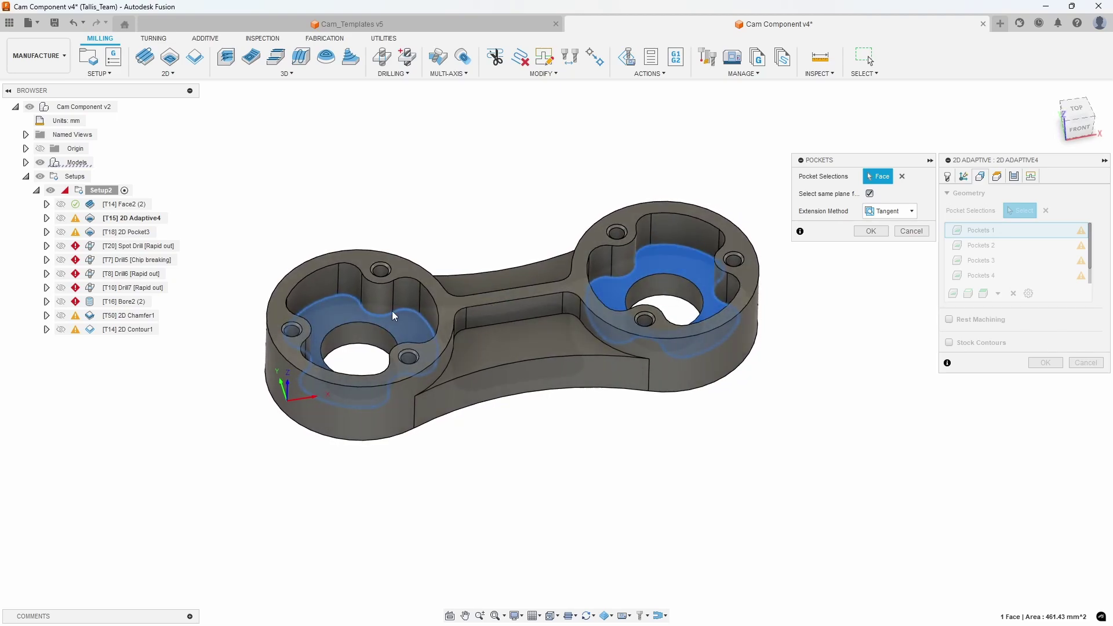
click(866, 230)
click(870, 231)
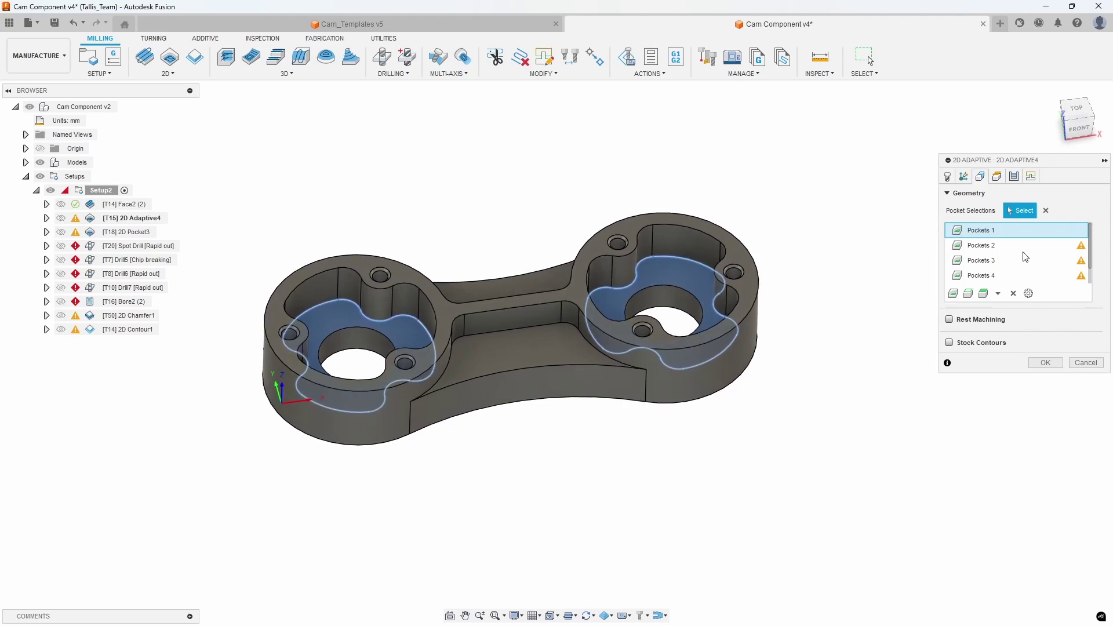
Edit Pockets 2 with same plane faces enabled and assign the recessed floor beside the central web
right_click(1078, 248)
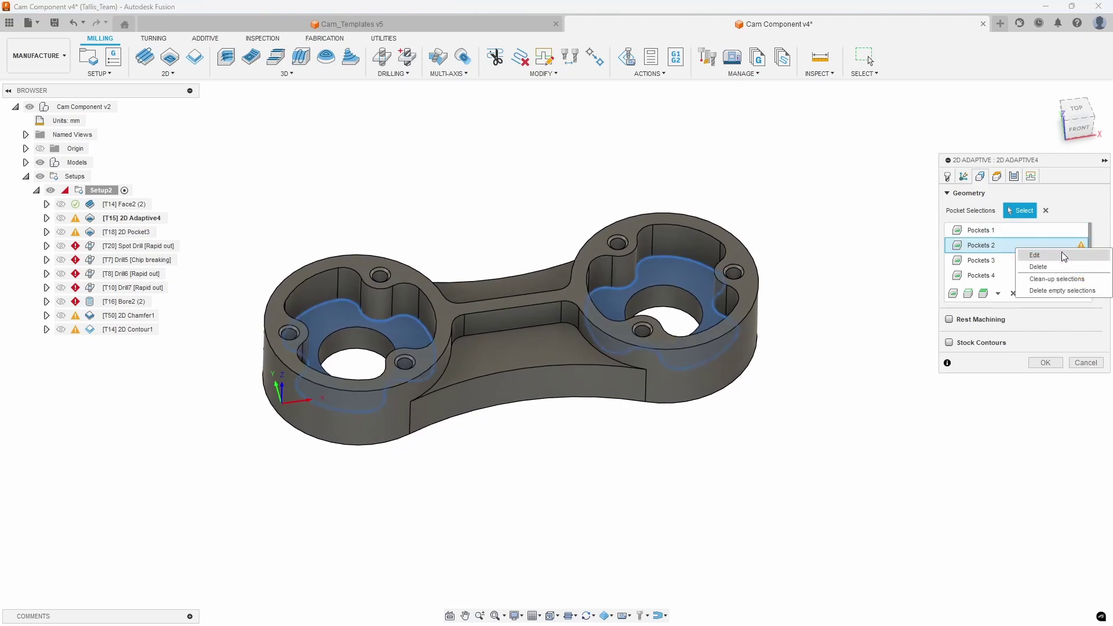
click(1048, 257)
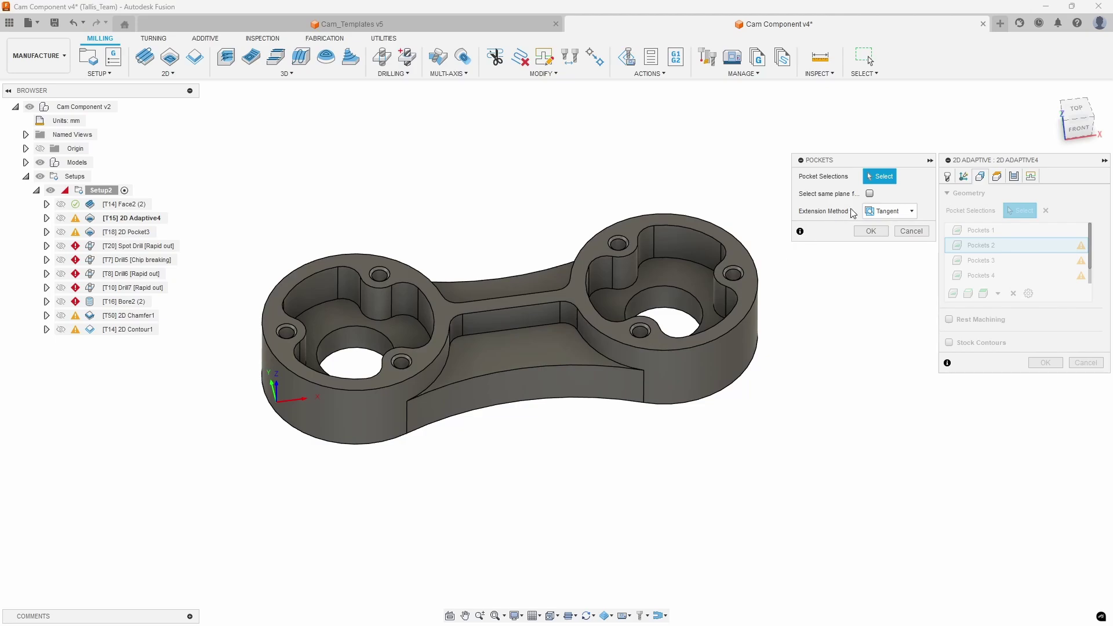
click(871, 194)
click(532, 357)
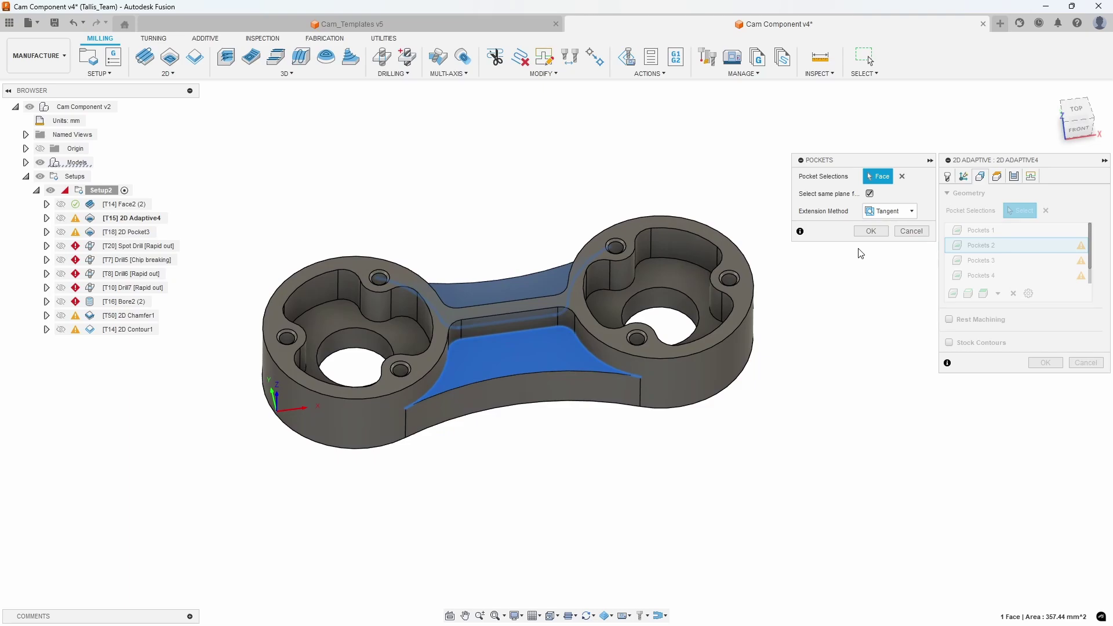
click(871, 232)
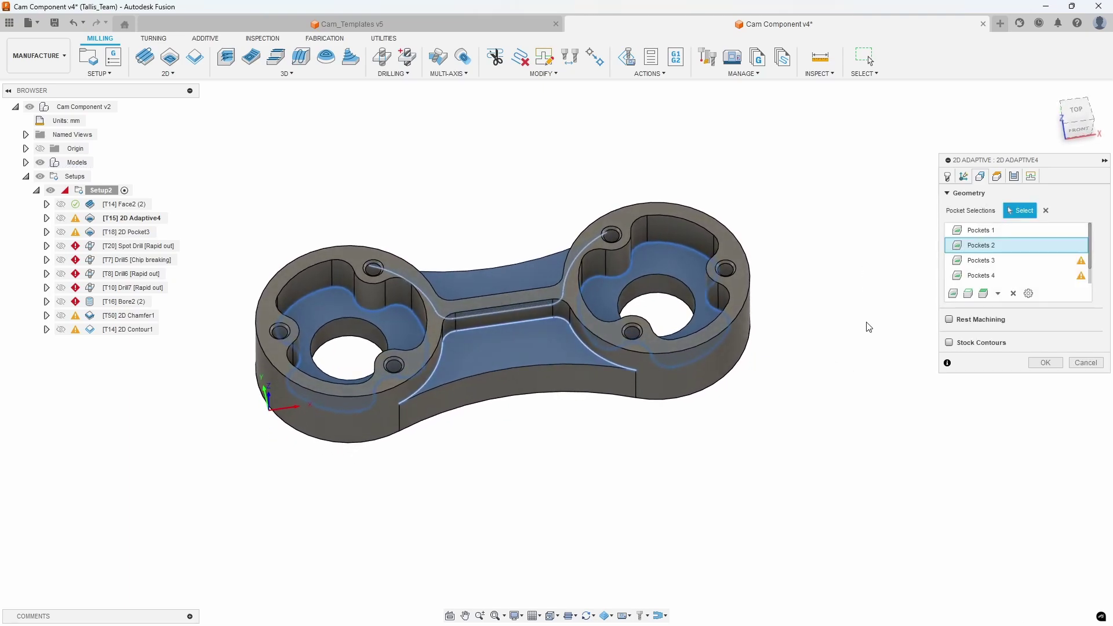
Delete the empty selections Pockets 3 to Pockets 7 and apply the 2D Adaptive4 geometry to generate its toolpath
mouse_move(832, 264)
shift+middle_down()
mouse_move(840, 227)
mouse_move(935, 256)
shift+middle_up()
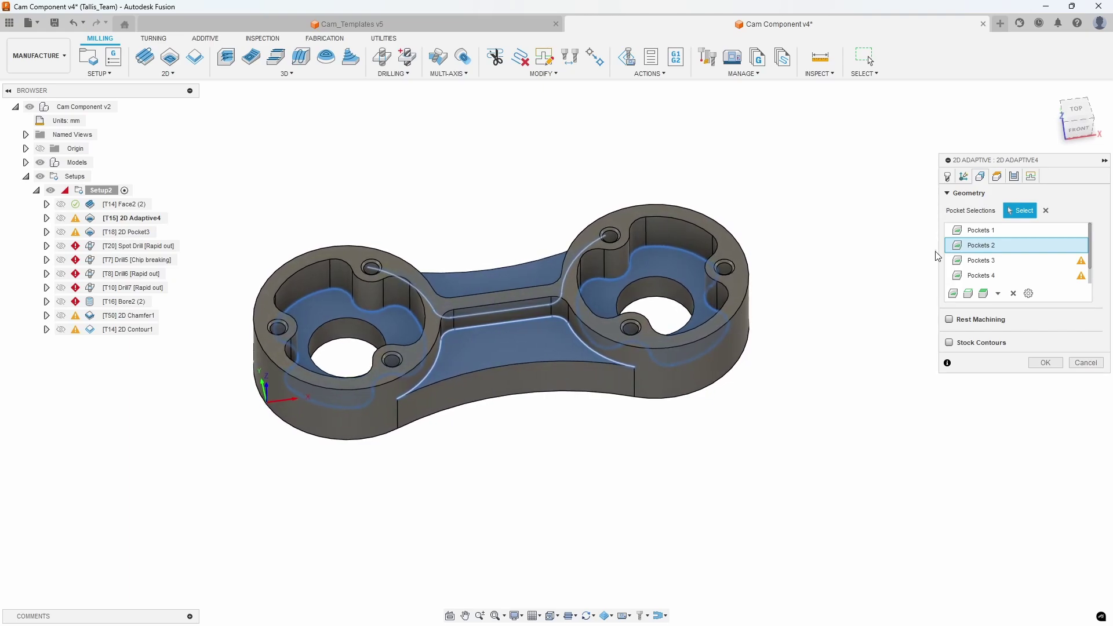
click(1078, 262)
click(1014, 295)
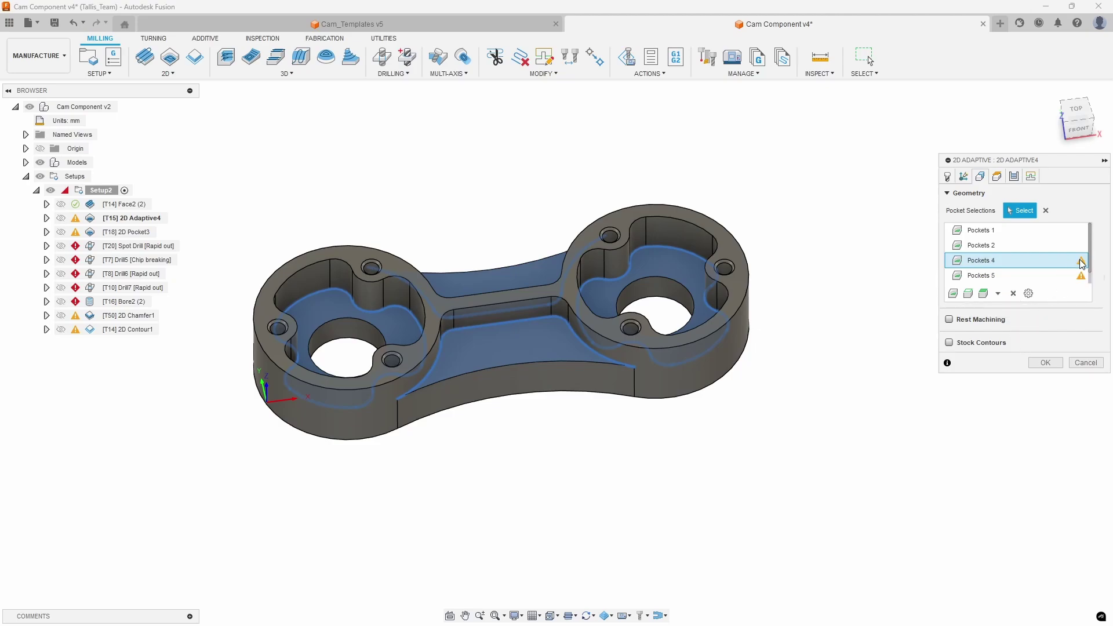
click(1014, 294)
click(1014, 293)
click(1014, 293)
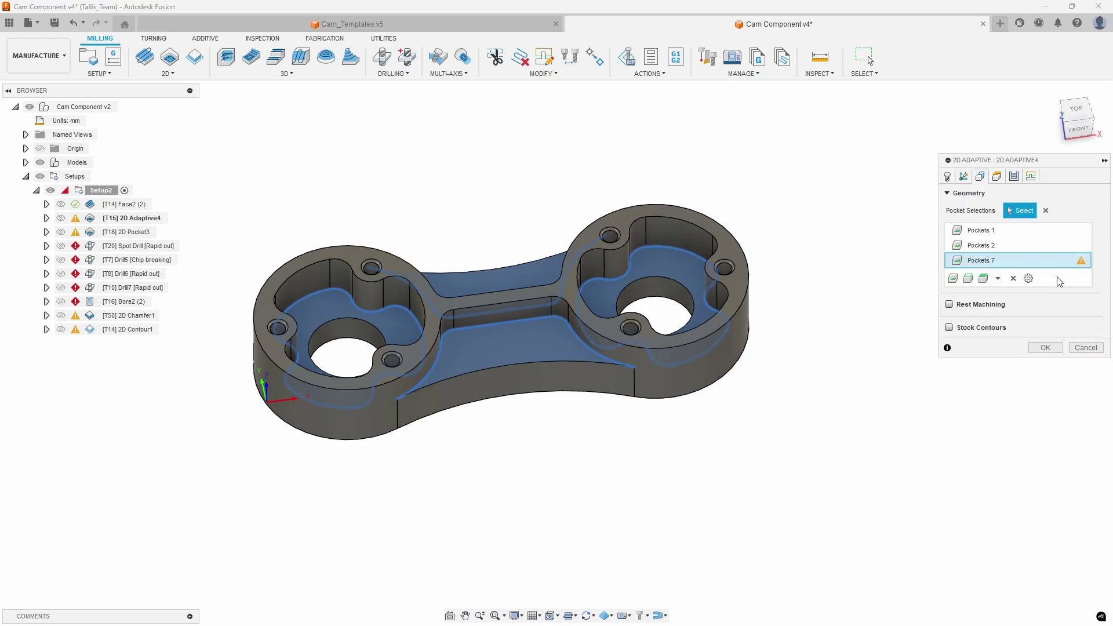
click(1014, 279)
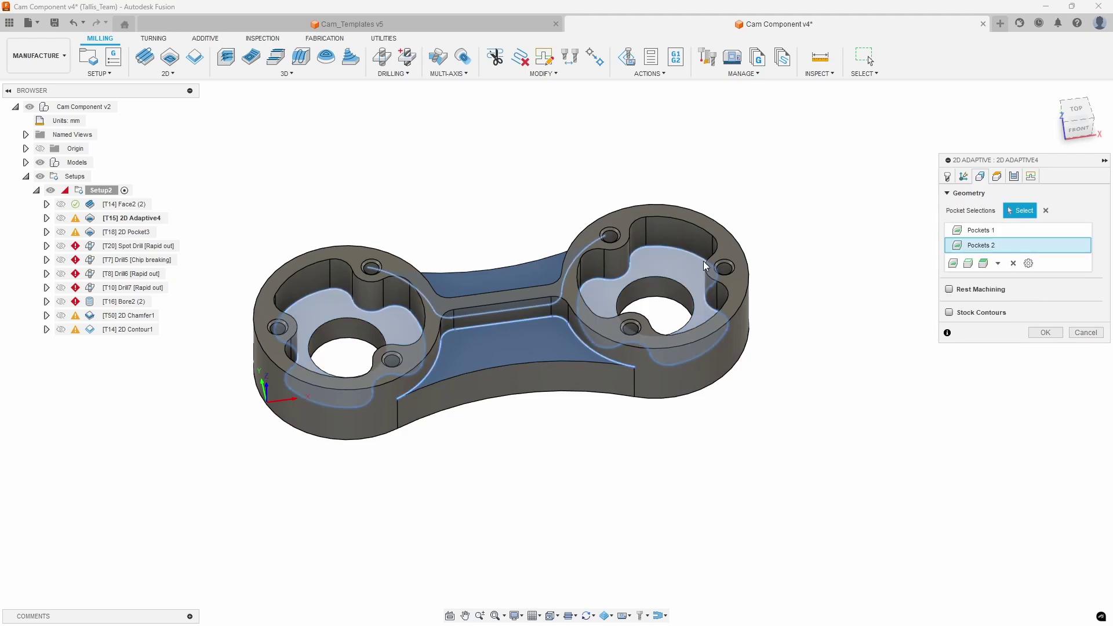
shift+middle_drag(441, 297, 443, 293)
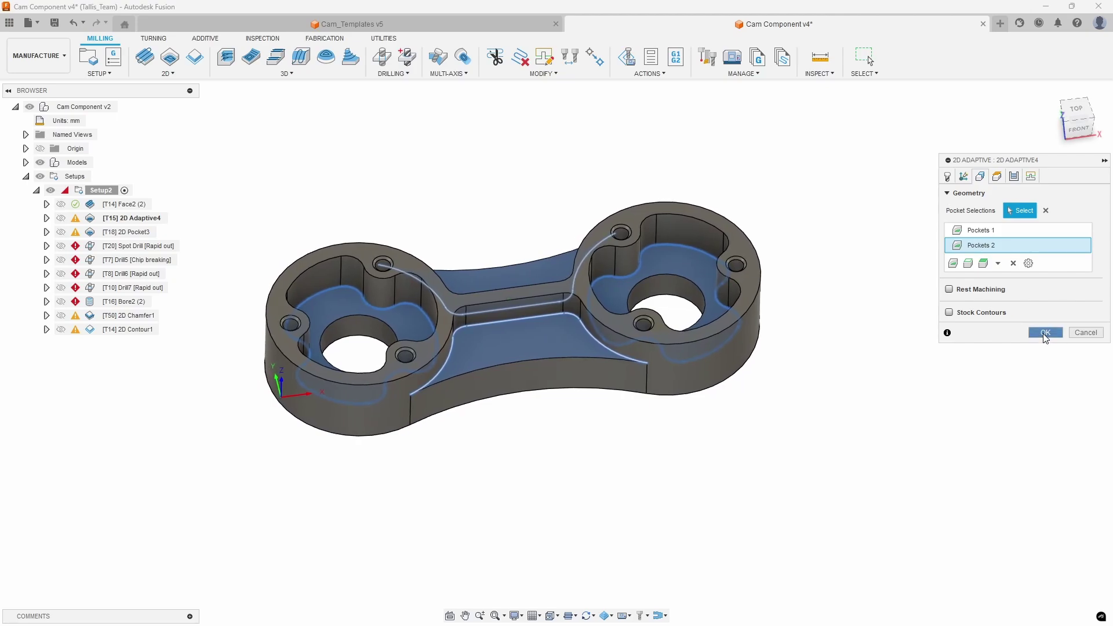
click(1045, 333)
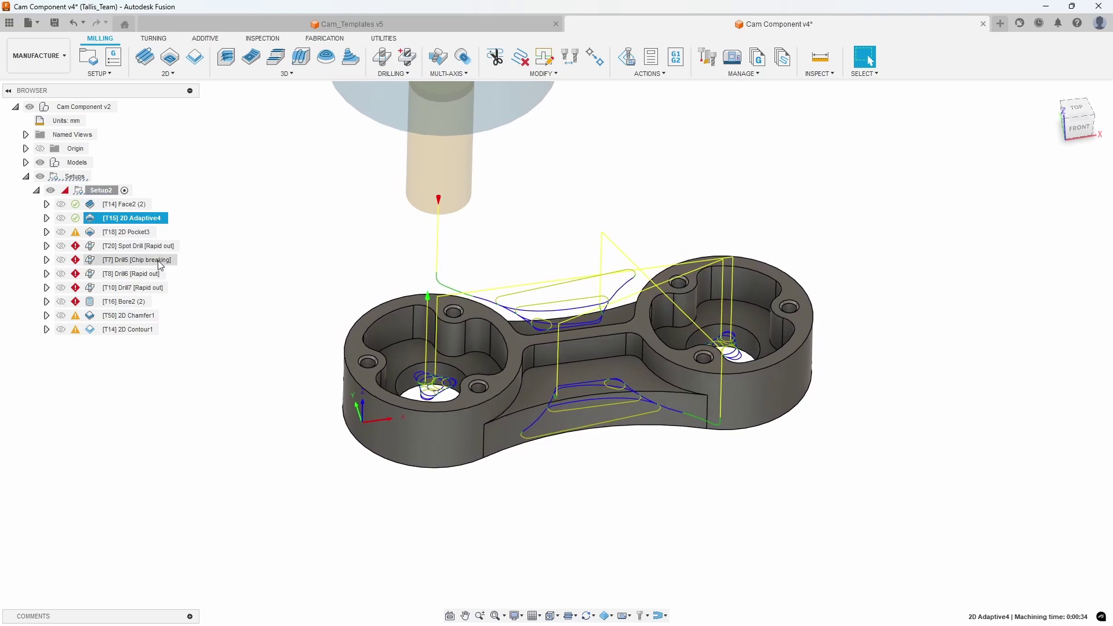
Simulate the Face2 and 2D Adaptive4 operations together, inspect the machined stock, and exit the simulation
ctrl+click(101, 204)
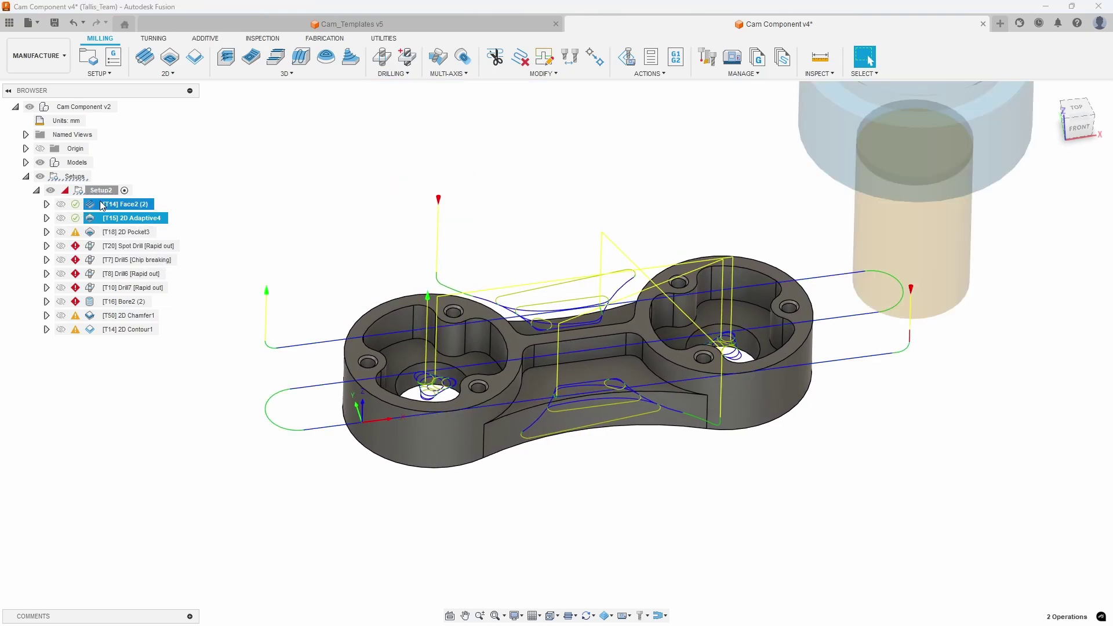
right_click(100, 205)
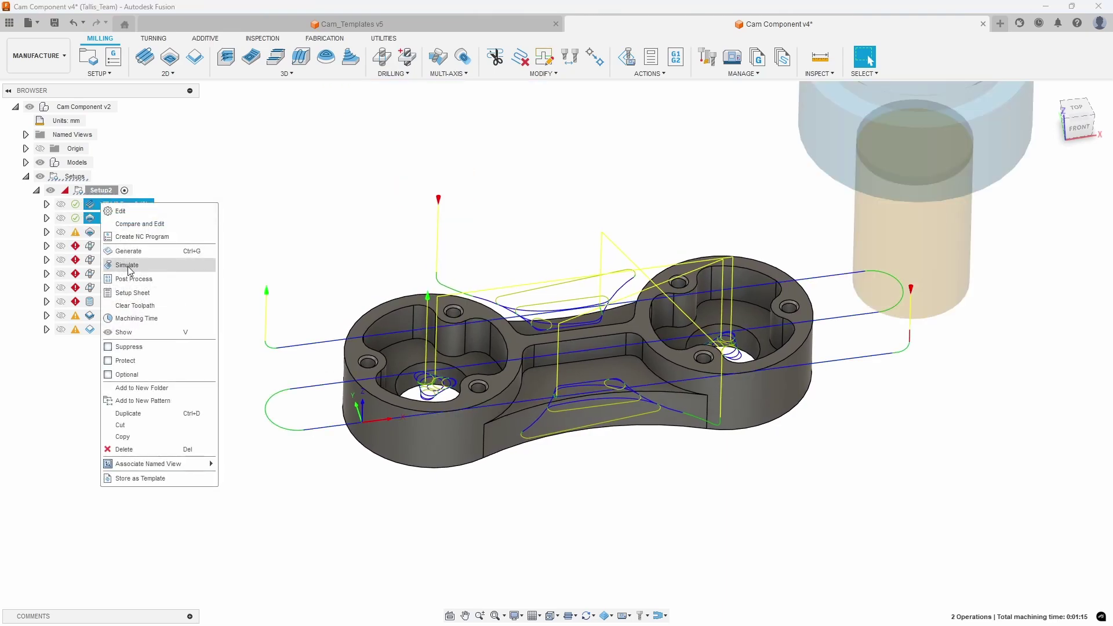
click(142, 265)
click(558, 569)
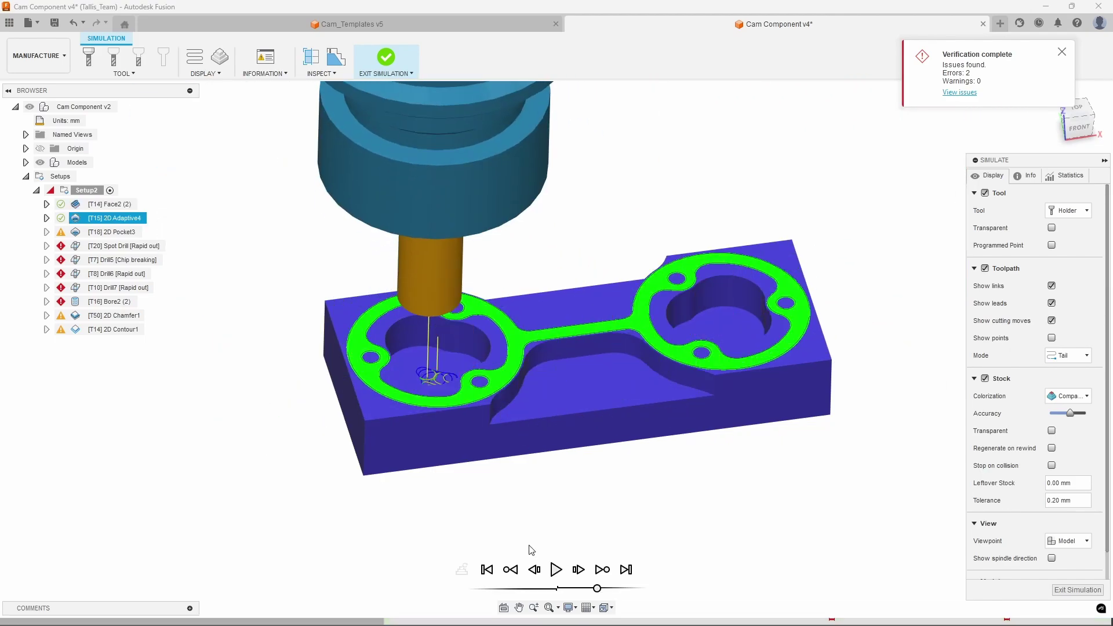
shift+middle_drag(600, 363, 649, 368)
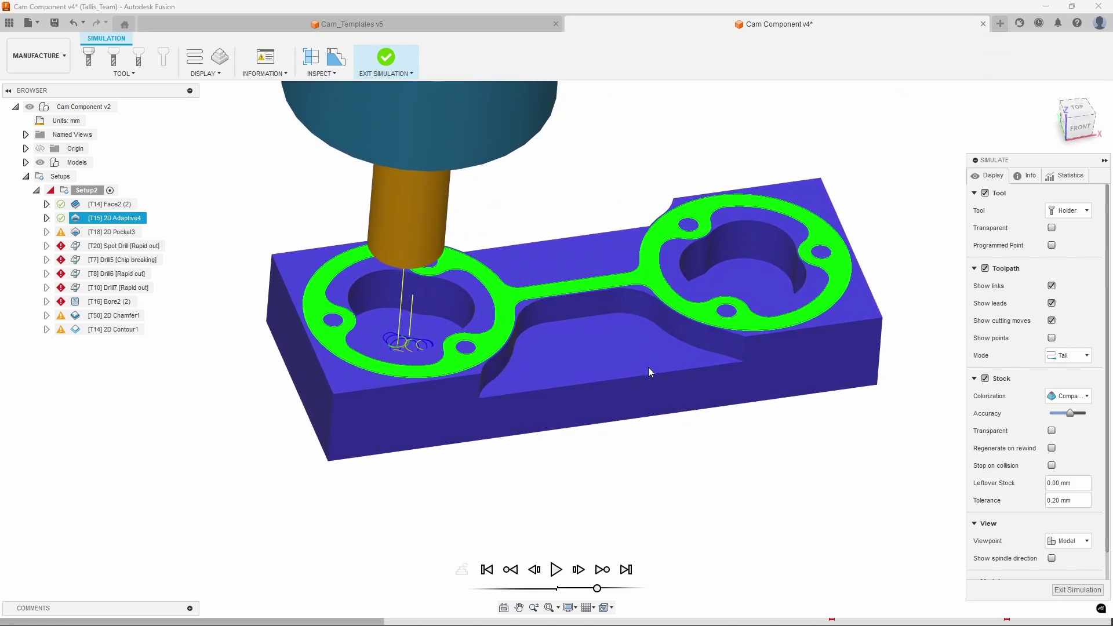
click(1055, 590)
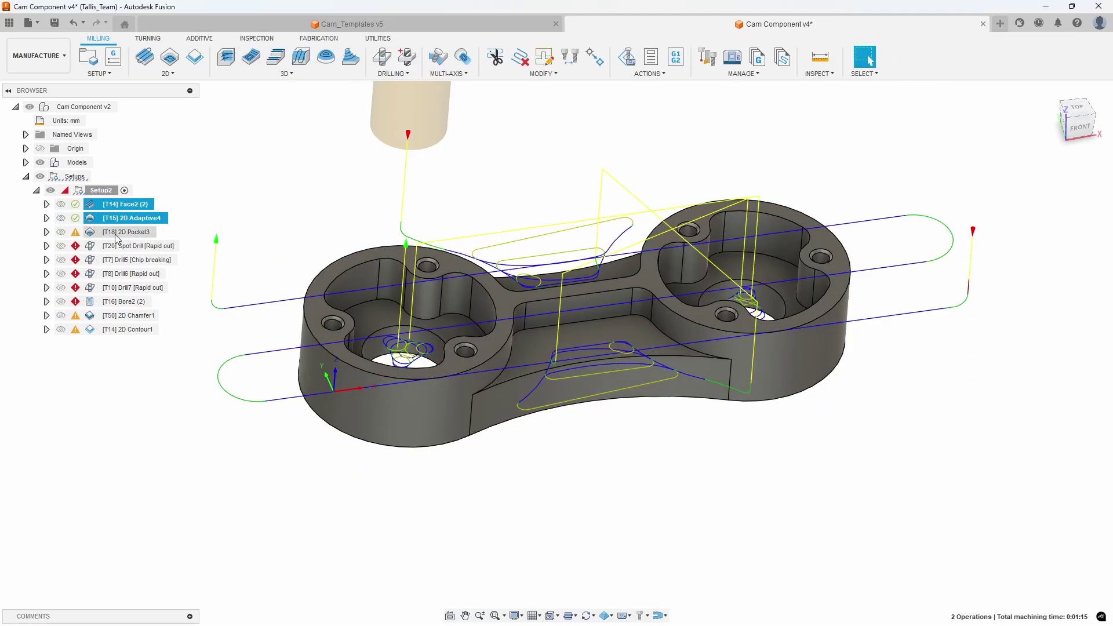
Edit Pockets 1 of 2D Pocket3, enable selection of same plane faces, and assign the floor of the right-hand round pocket
shift+click(78, 230)
right_click(107, 232)
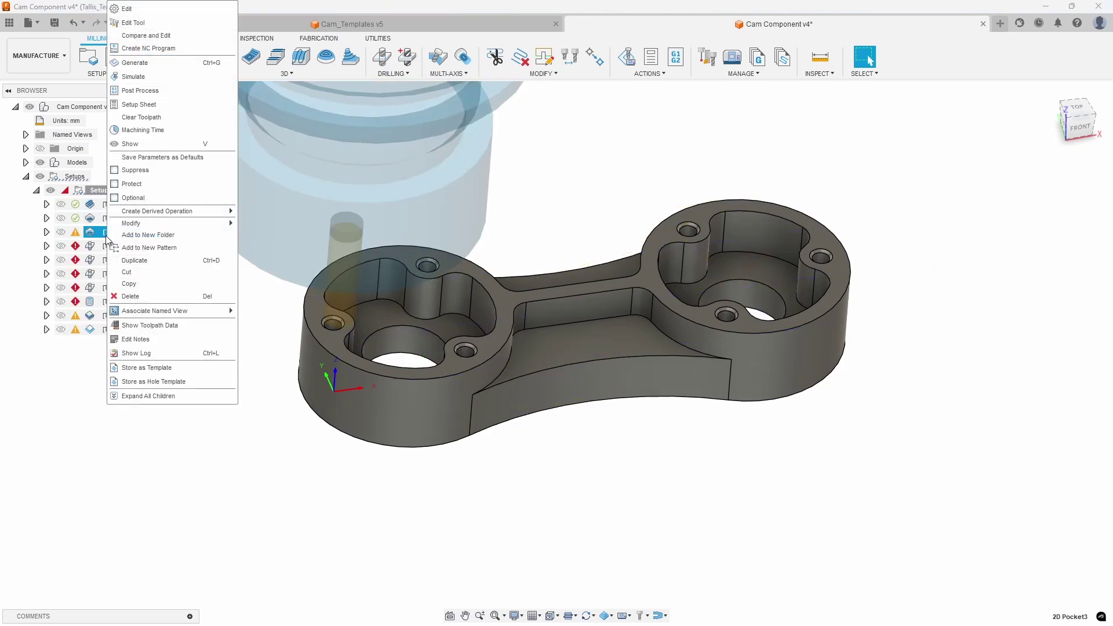
click(137, 9)
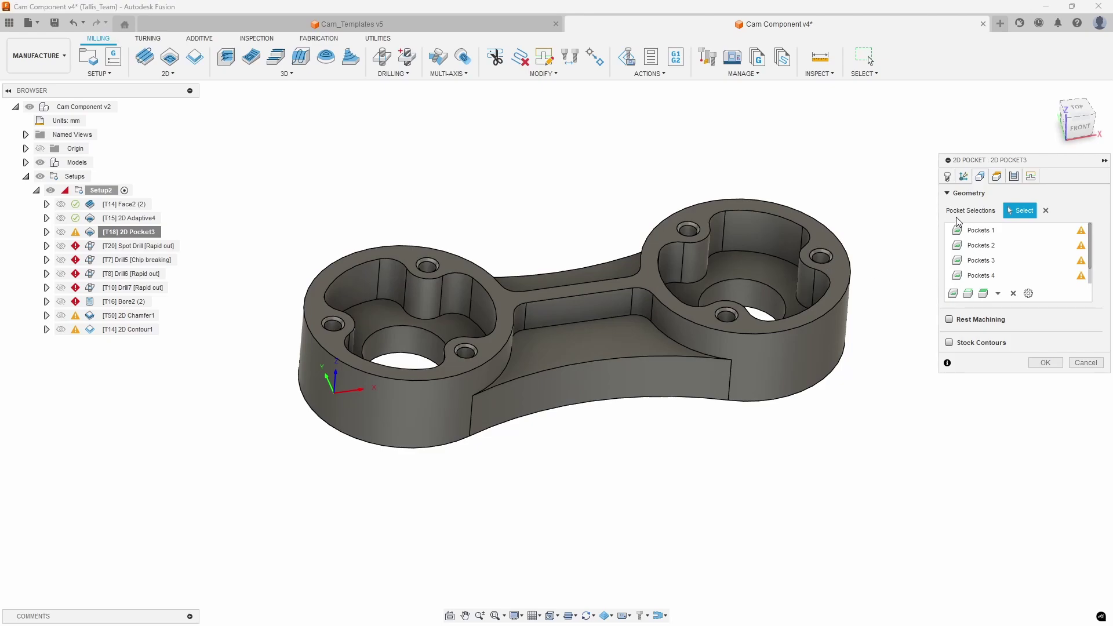
click(948, 176)
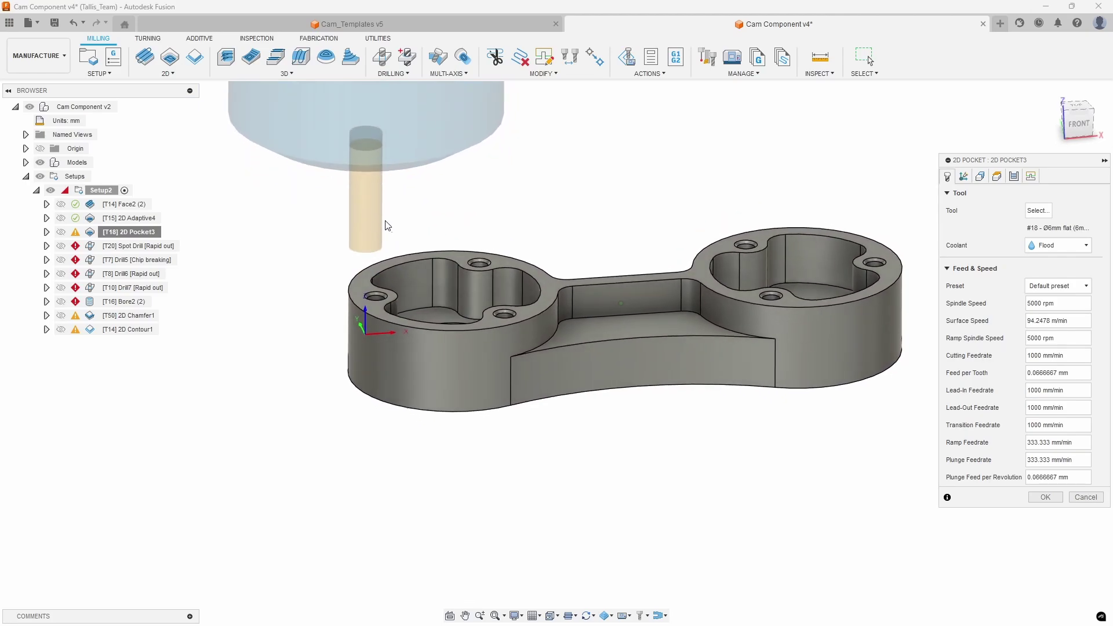
click(980, 176)
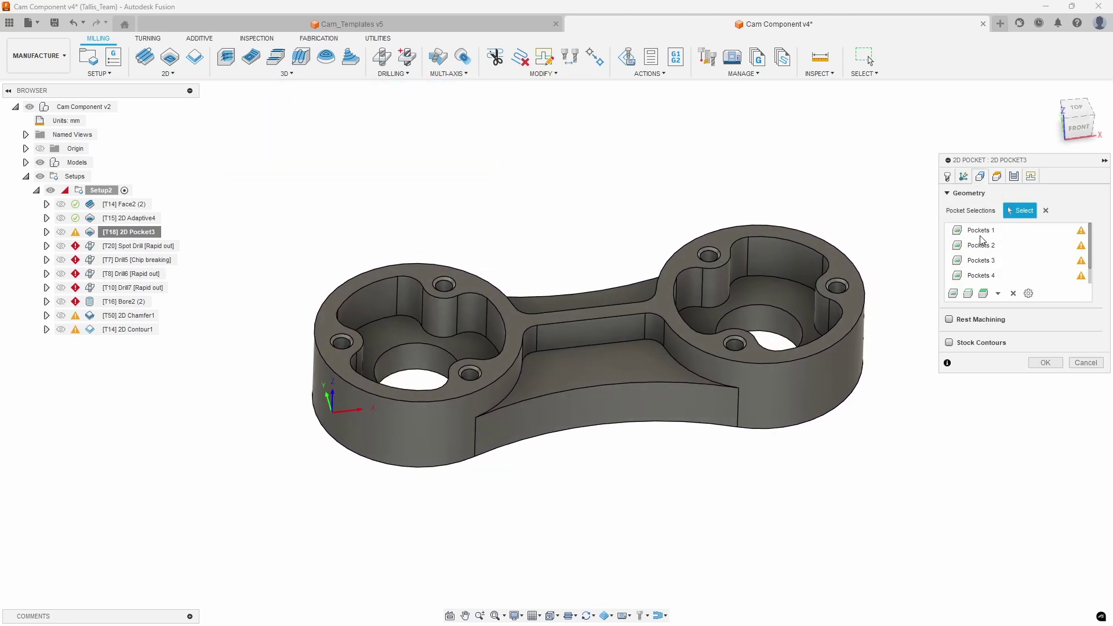
right_click(1016, 231)
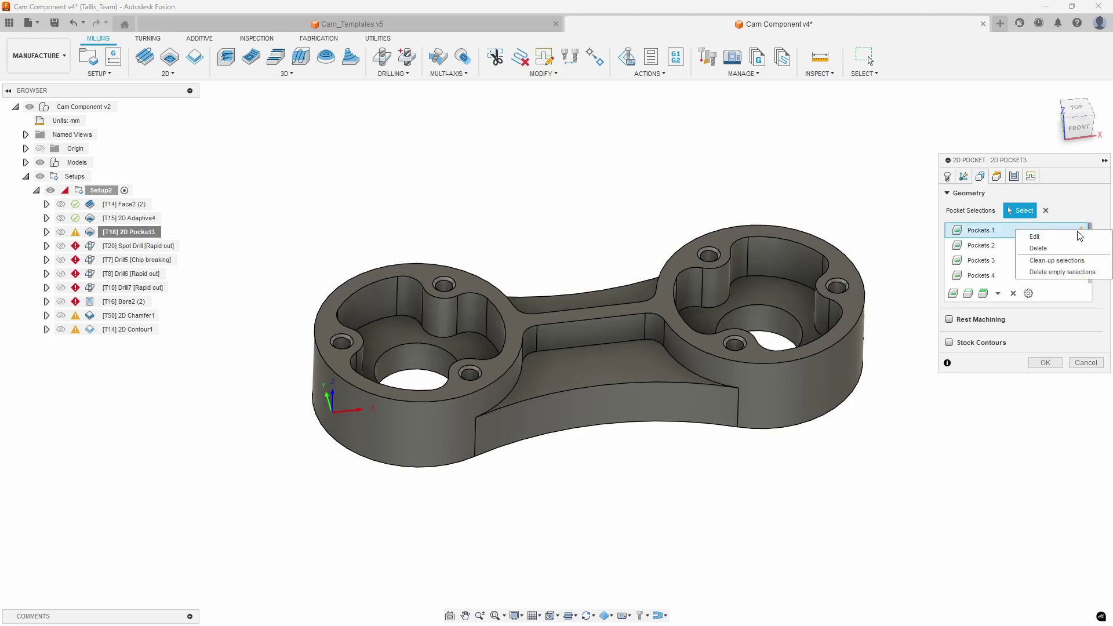
click(1031, 237)
click(870, 194)
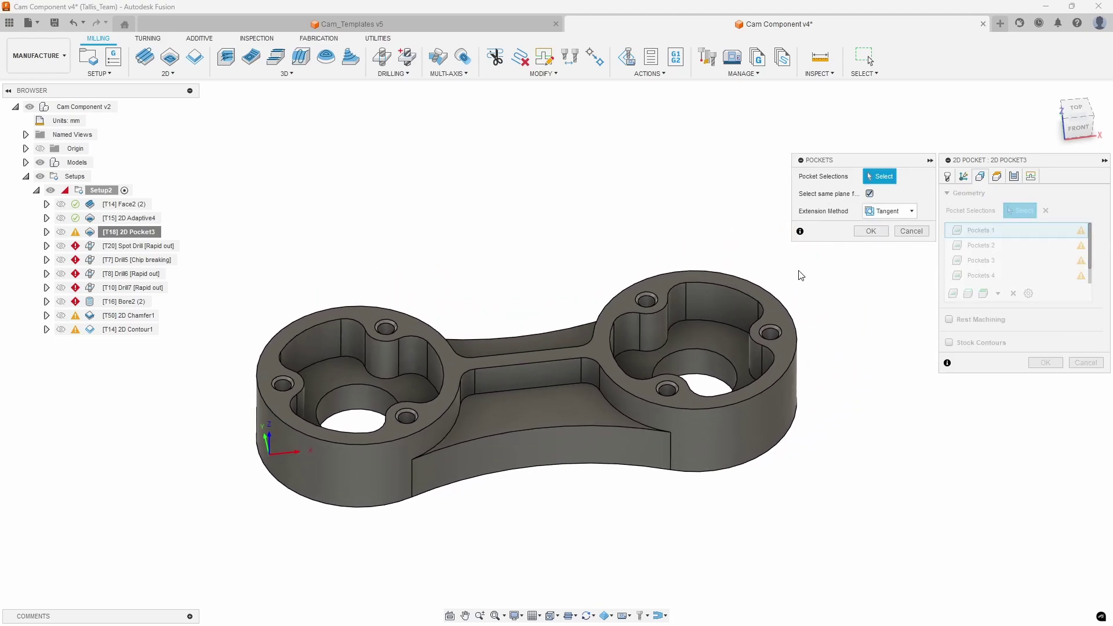
click(711, 329)
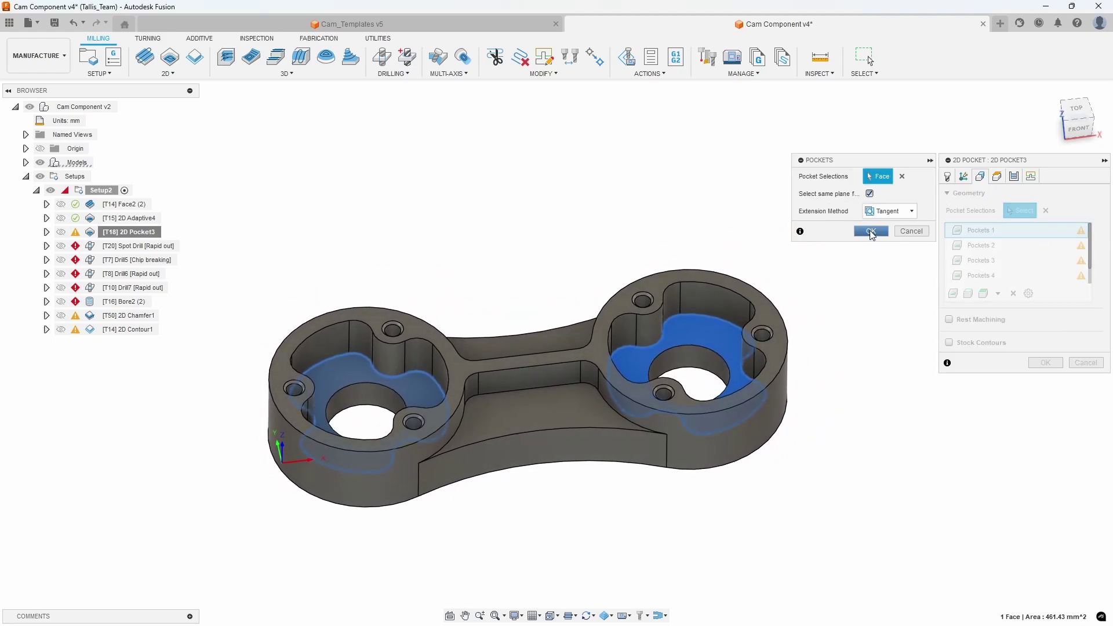
click(871, 231)
Edit Pockets 2 of 2D Pocket3 with same plane faces enabled and assign the recessed floor behind the central web
right_click(1061, 246)
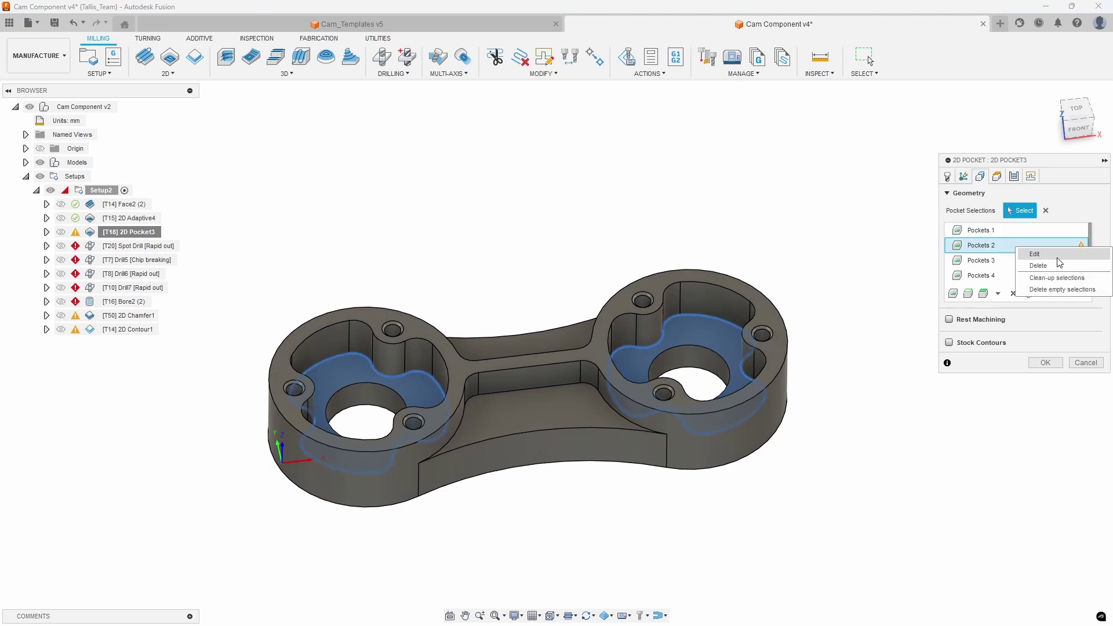
click(1061, 259)
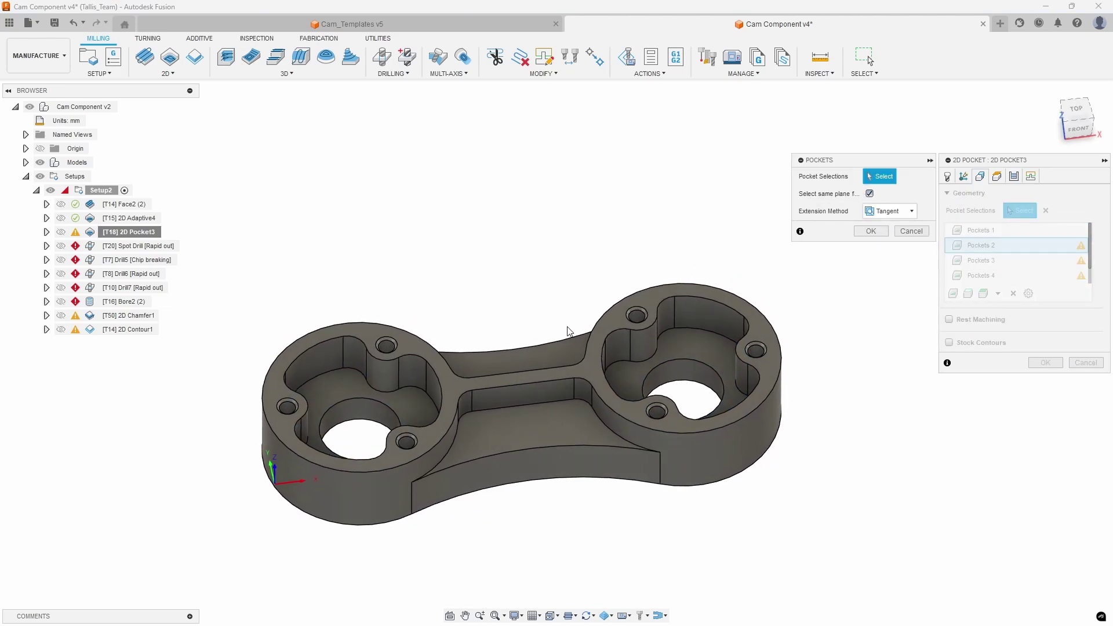
click(541, 359)
click(870, 232)
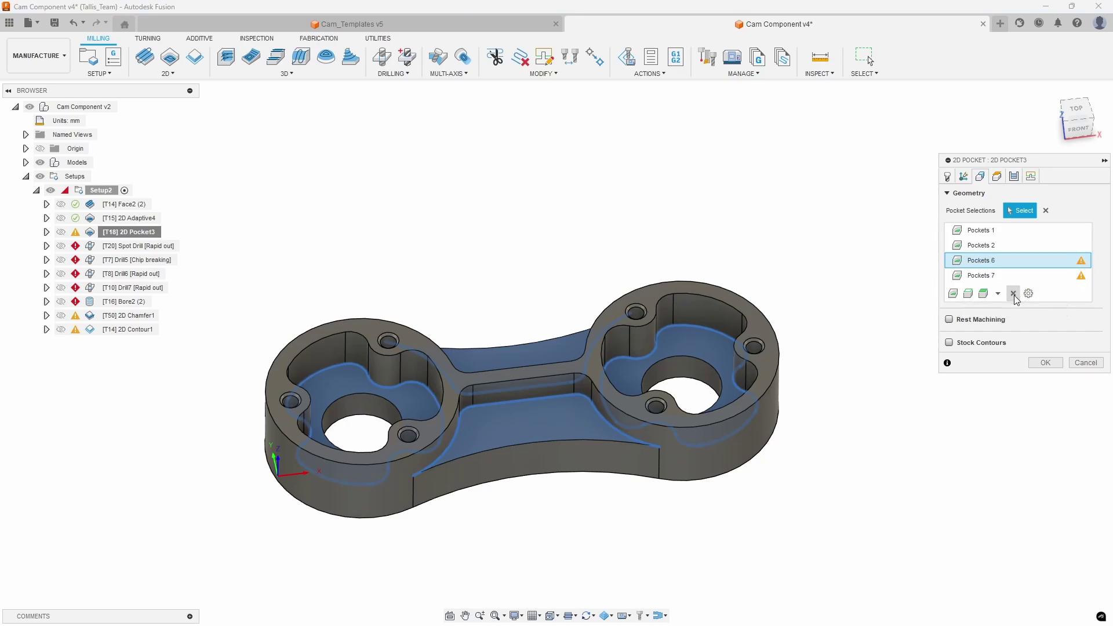
Delete the empty selections Pockets 3 to Pockets 7 from 2D Pocket3 and apply the geometry to generate its toolpath
click(1014, 295)
click(1013, 279)
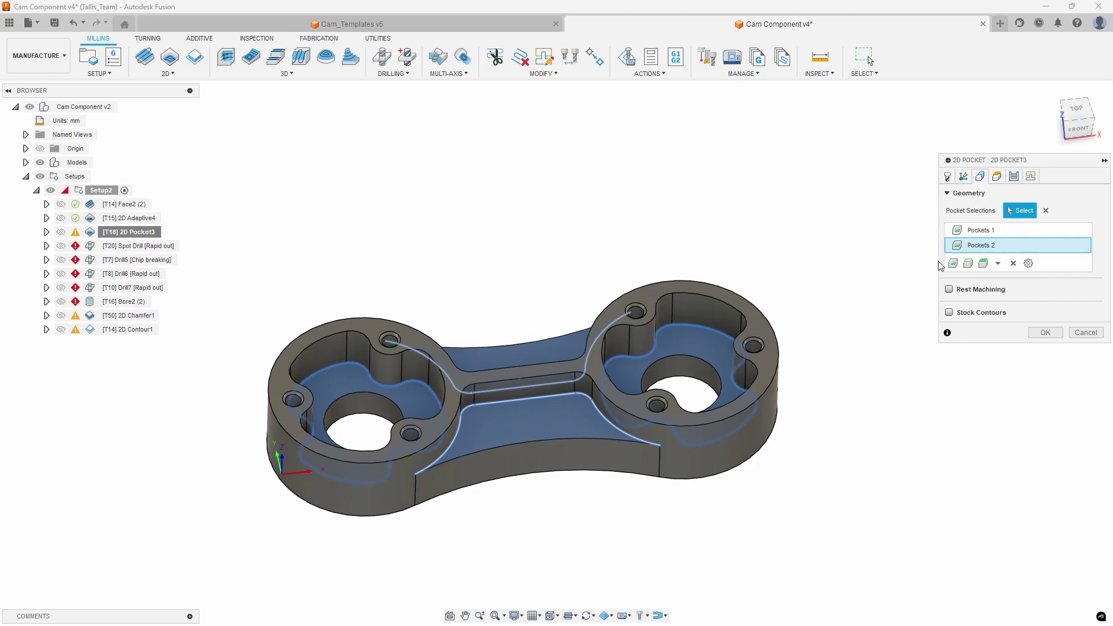
click(1041, 332)
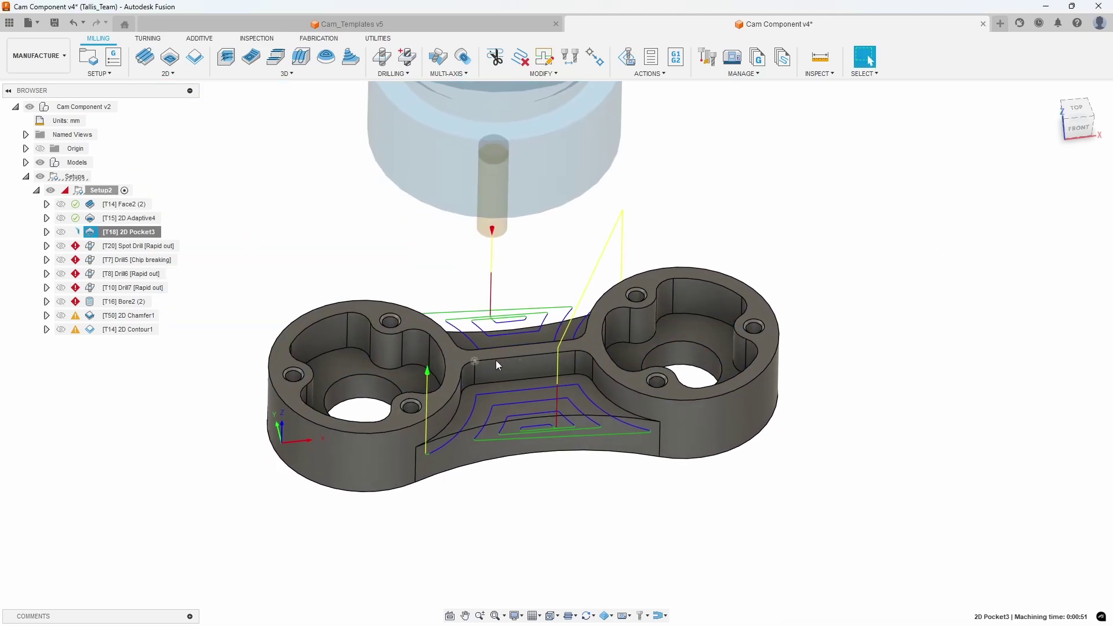
shift+middle_drag(521, 360, 148, 260)
Edit the Spot Drill operation, assign a small screw-hole face in the right-hand boss with Select Same Diameter enabled, and generate the toolpath
click(79, 248)
mouse_move(79, 248)
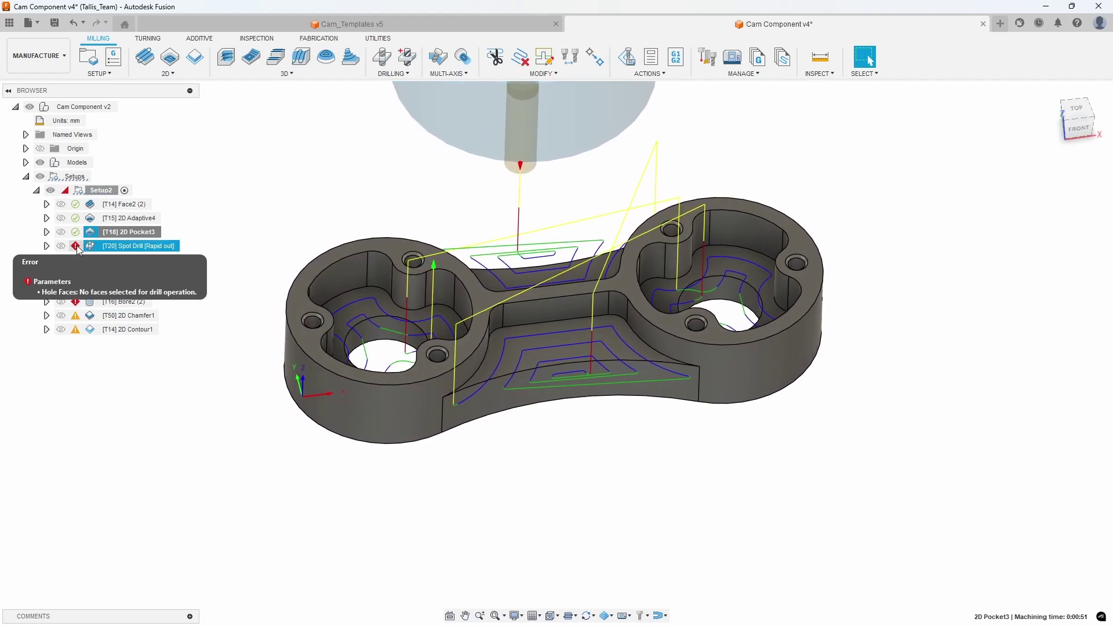
right_click(125, 248)
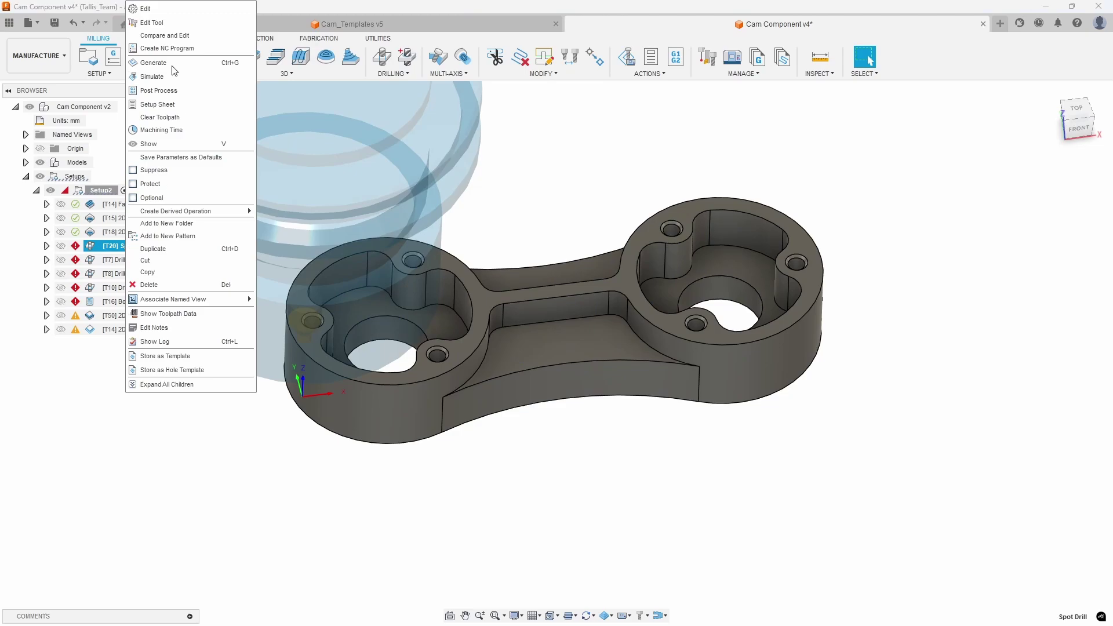
click(148, 8)
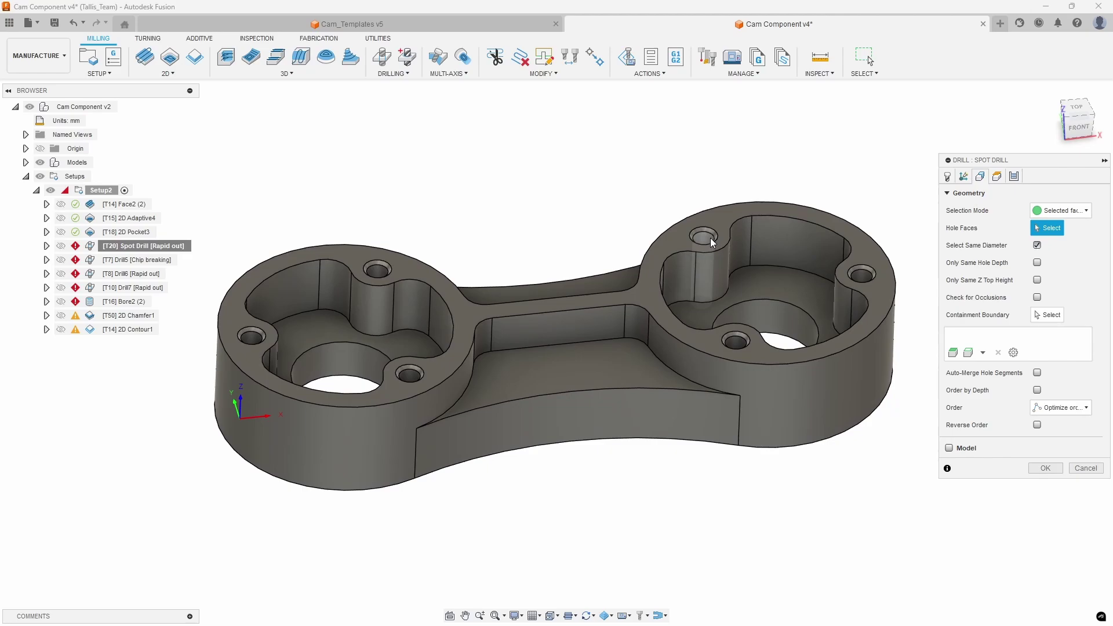
click(710, 238)
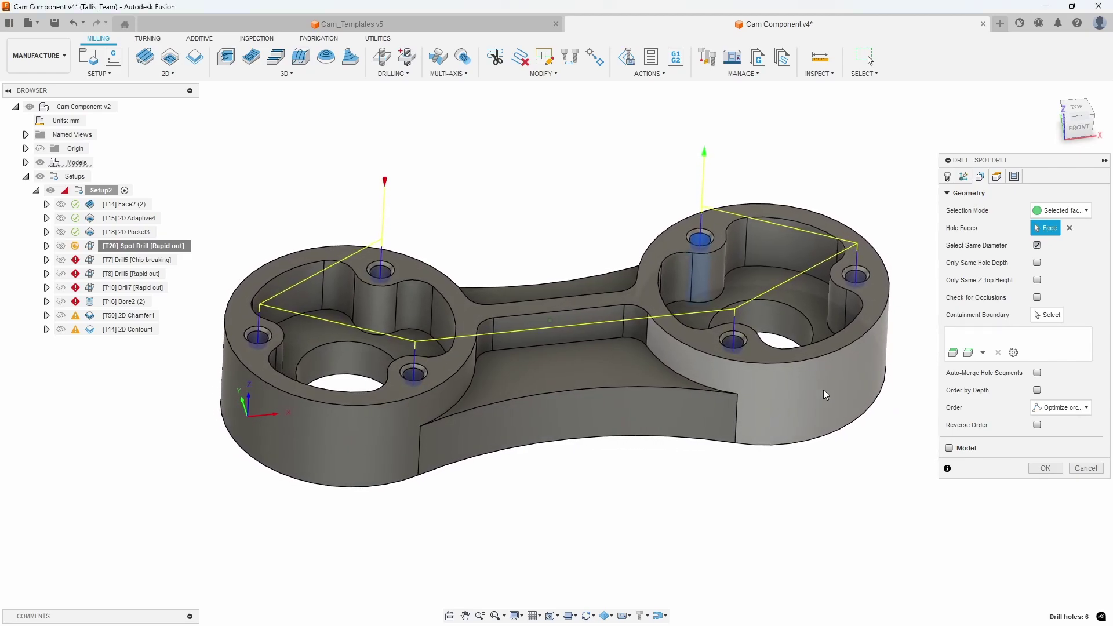
click(1041, 468)
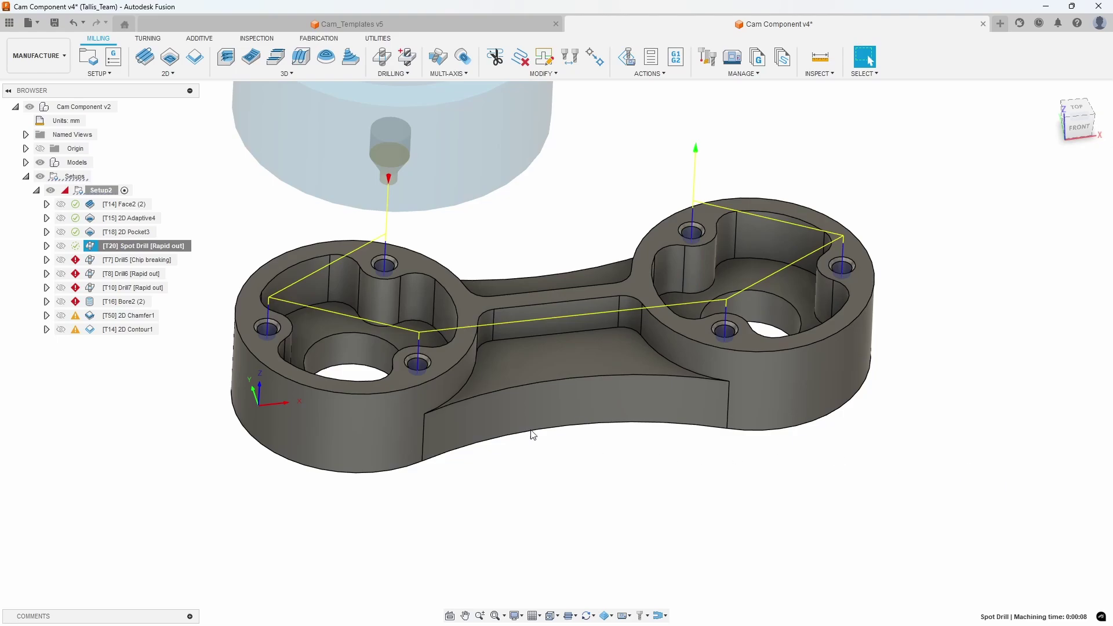
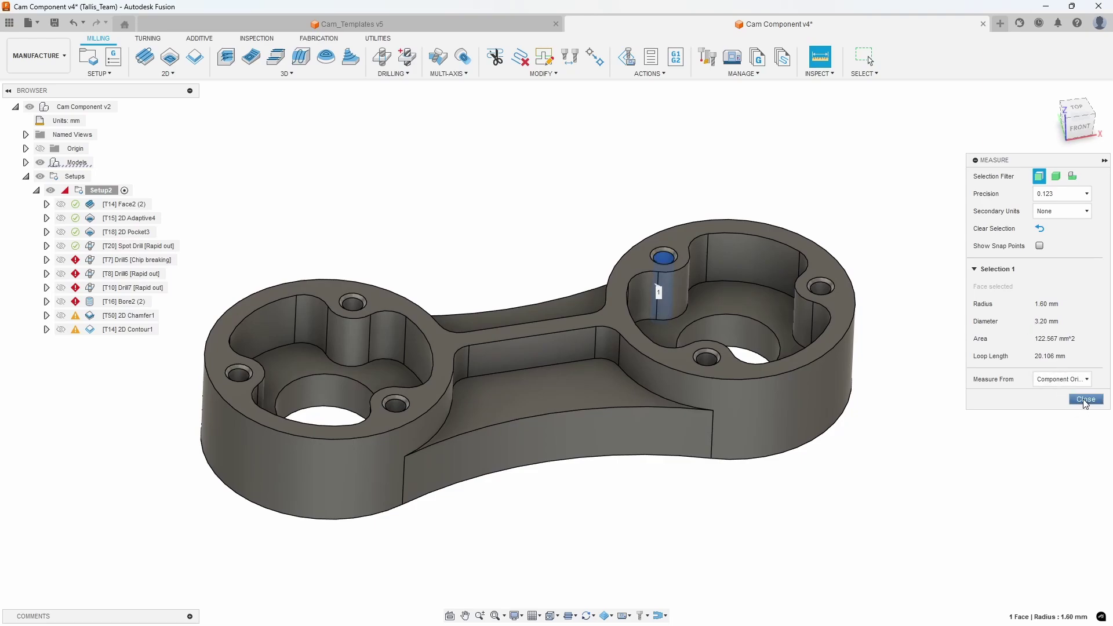
Edit Drill5 and assign the rear screw-hole face in the right-hand boss, with Select Same Diameter enabled
click(1085, 400)
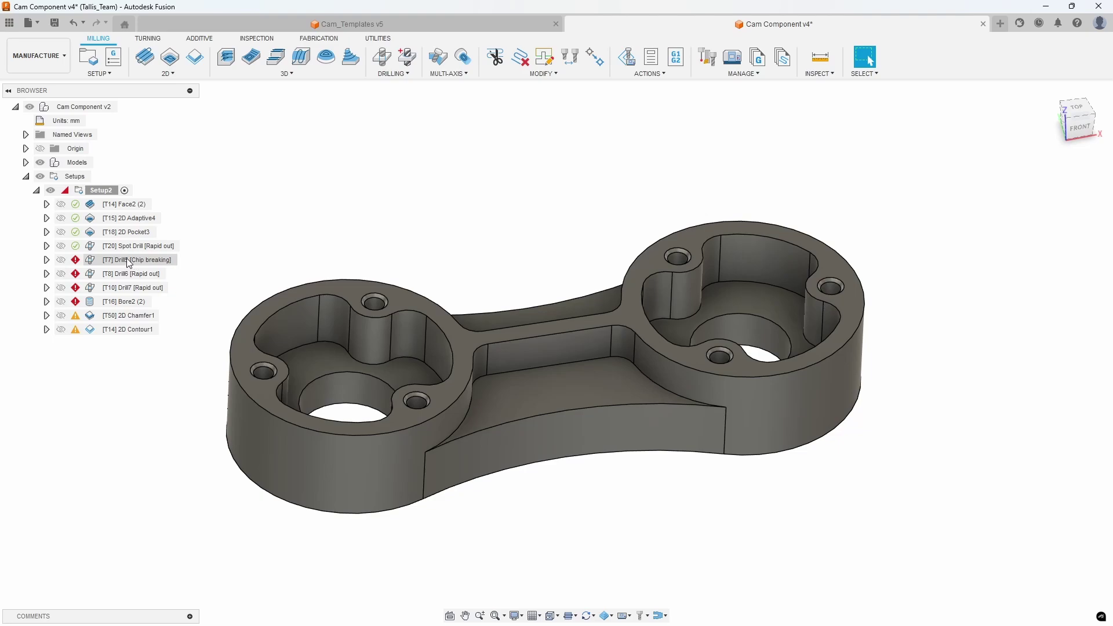
double_click(91, 262)
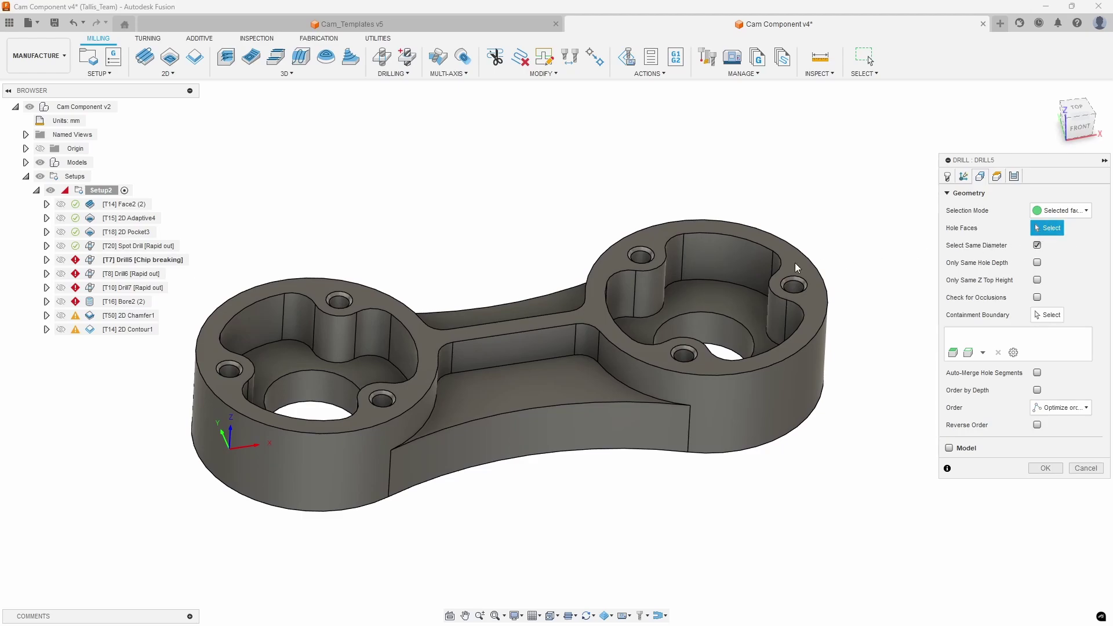
click(644, 276)
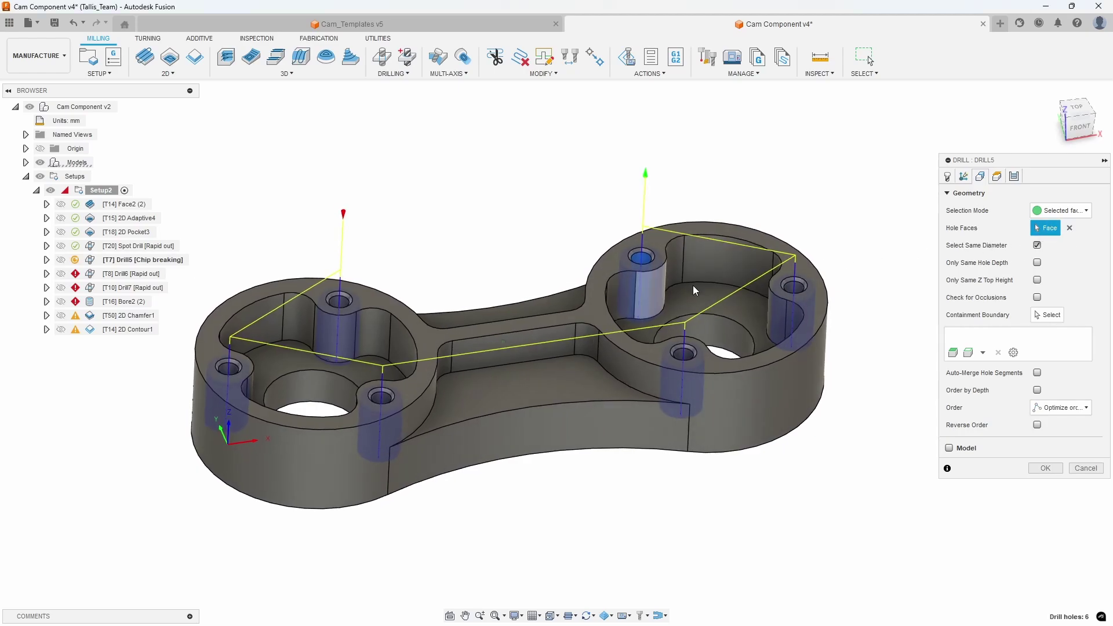
scroll(694, 291, up, 3)
shift+middle_drag(631, 248, 566, 268)
scroll(574, 255, up, 1)
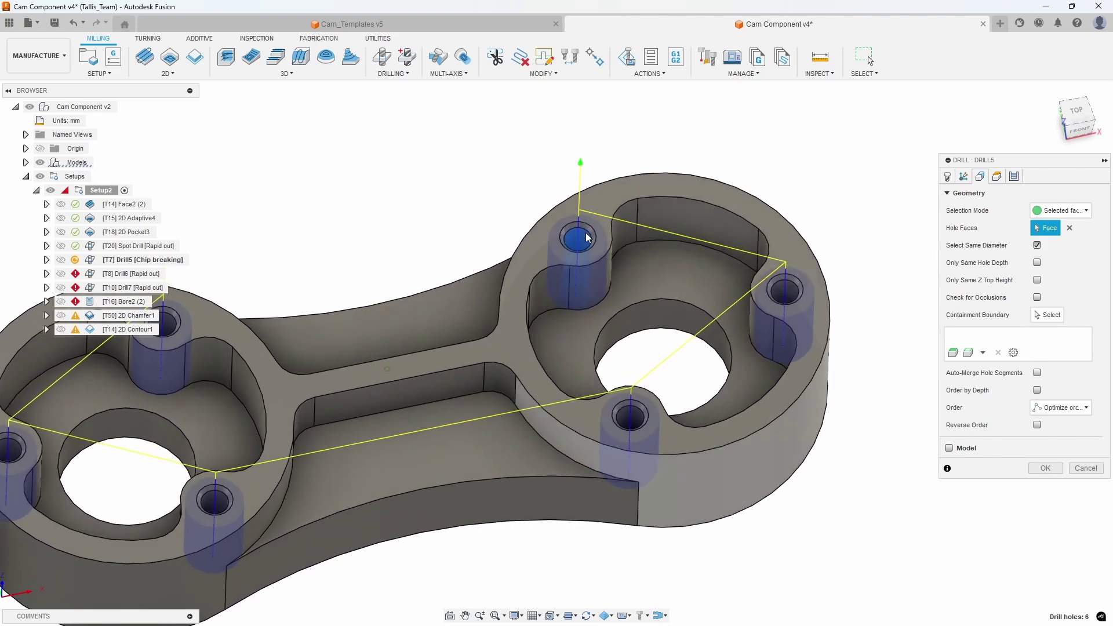
scroll(586, 237, up, 1)
mouse_move(684, 452)
shift+middle_down()
mouse_move(676, 466)
mouse_move(681, 457)
shift+middle_up()
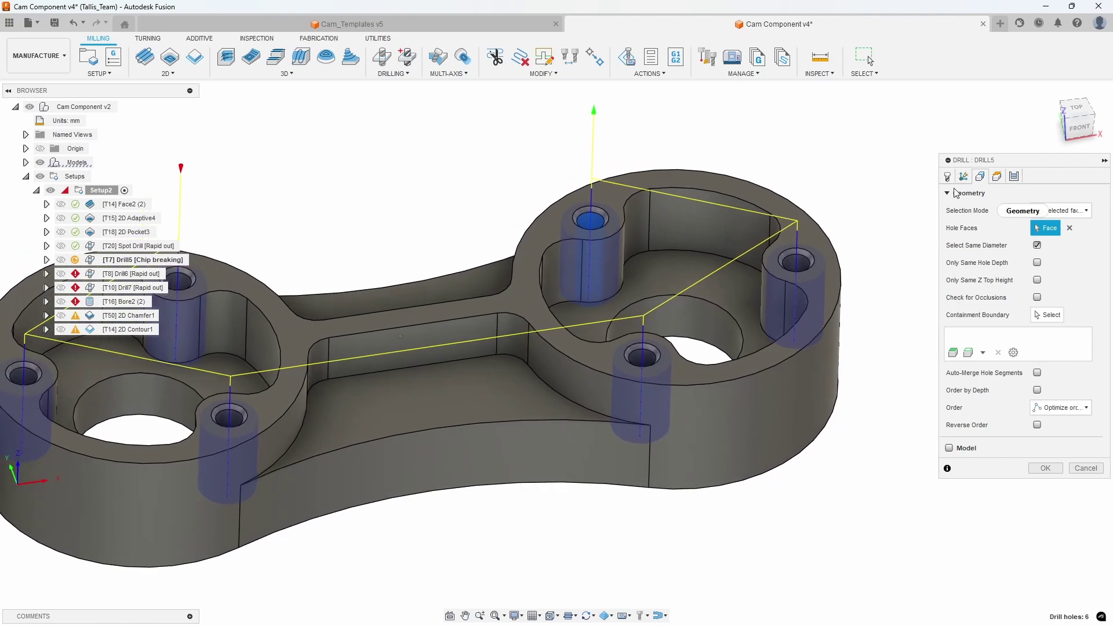
Browse replacement tools for Drill5, filtering the Hole Making Tools (Metric) library by millimetres and a diameter equal to 3.2 mm
click(947, 176)
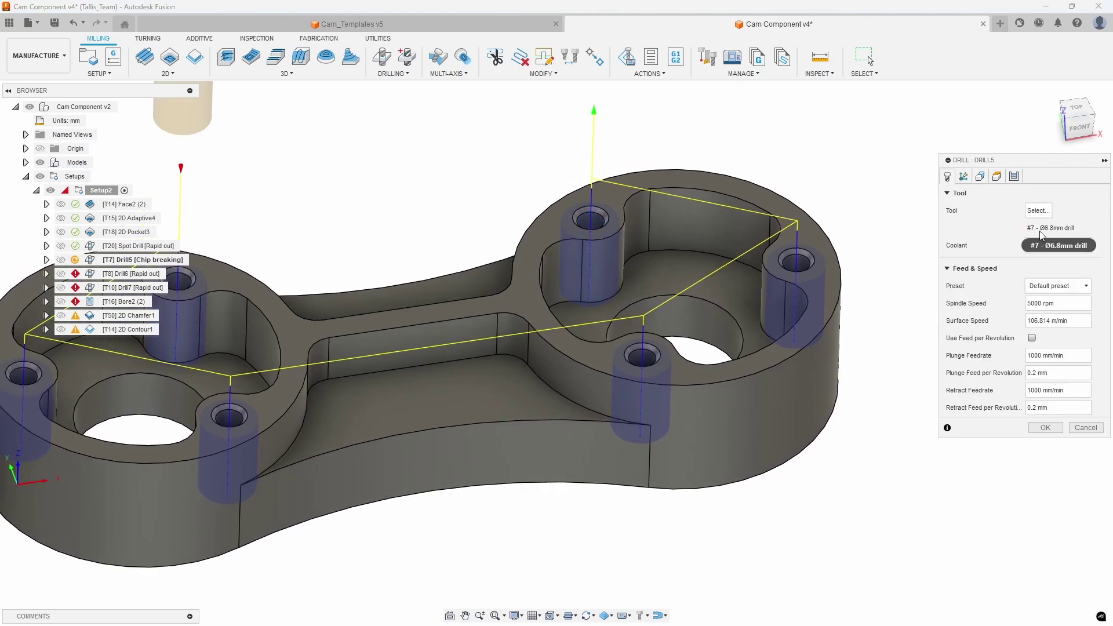
click(1037, 210)
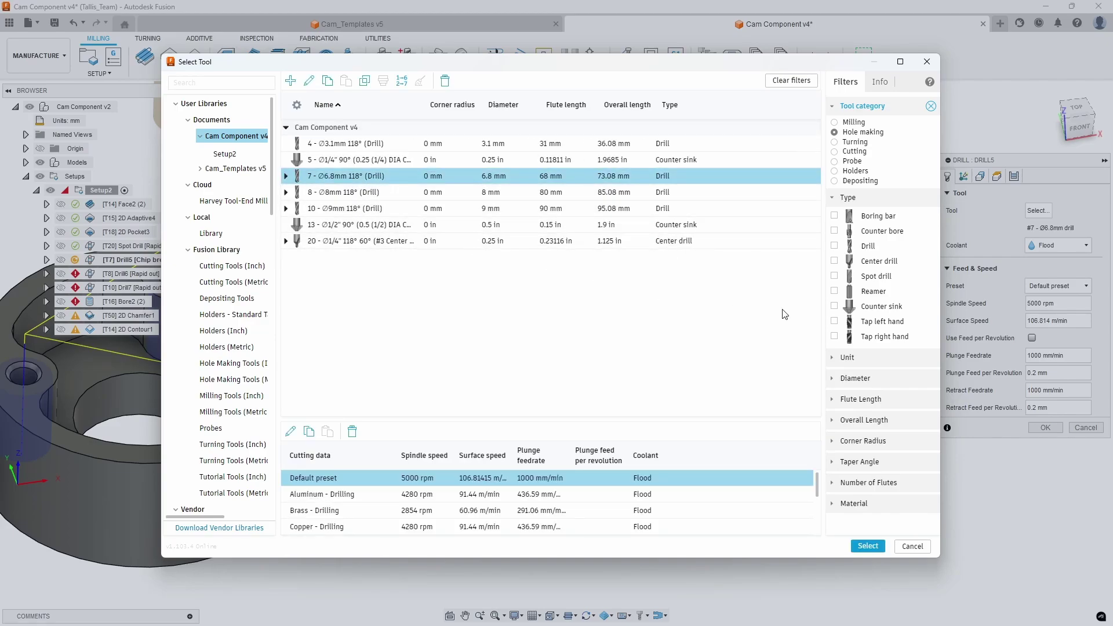
click(835, 360)
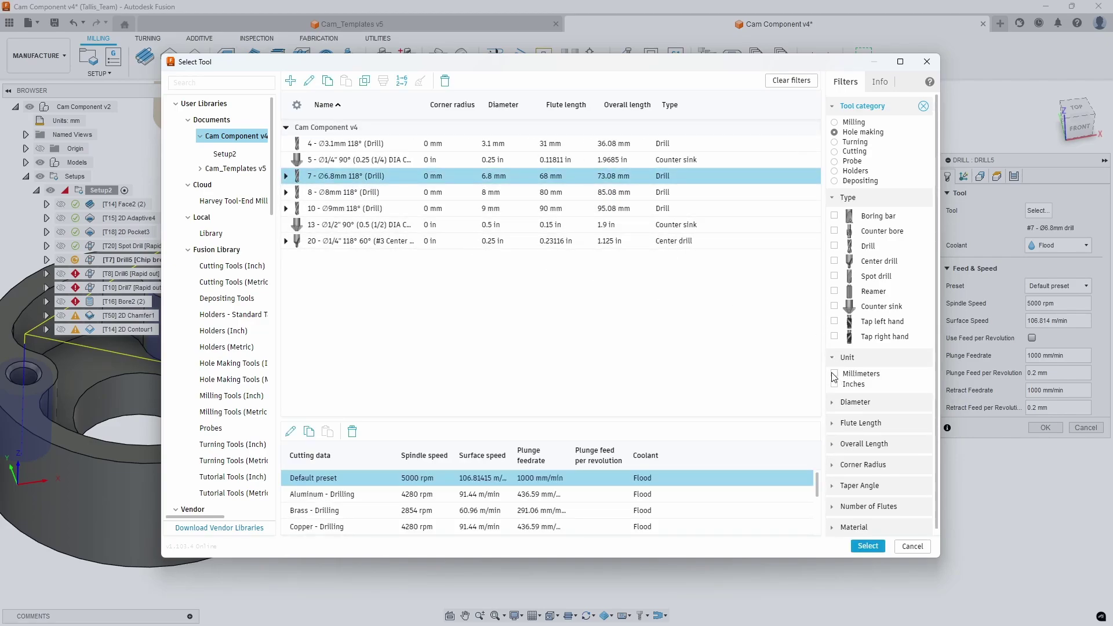
click(835, 374)
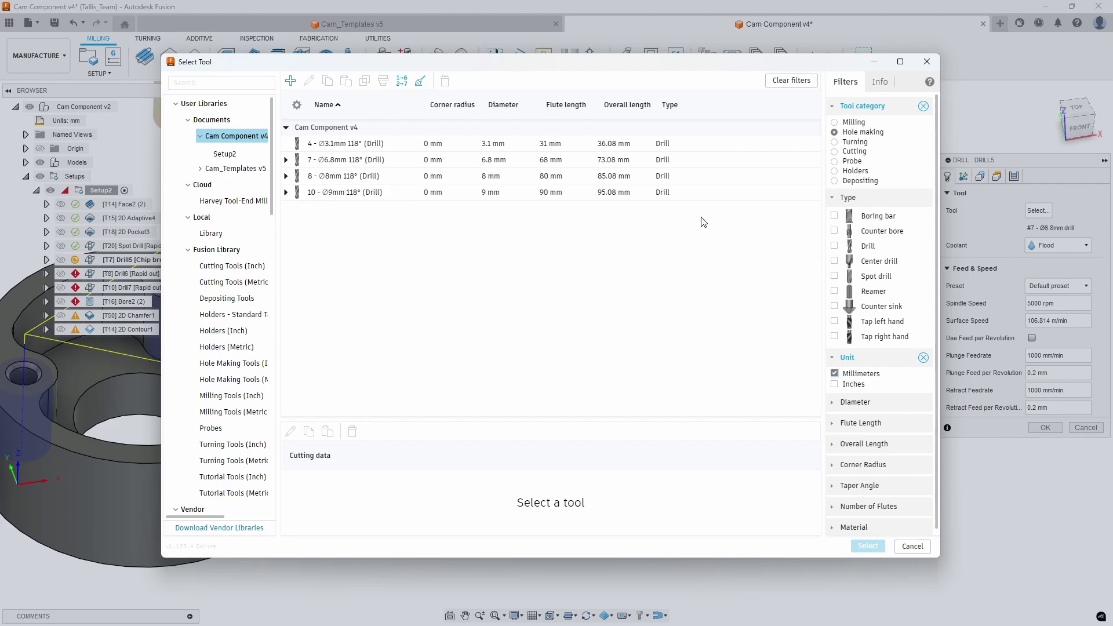
click(225, 379)
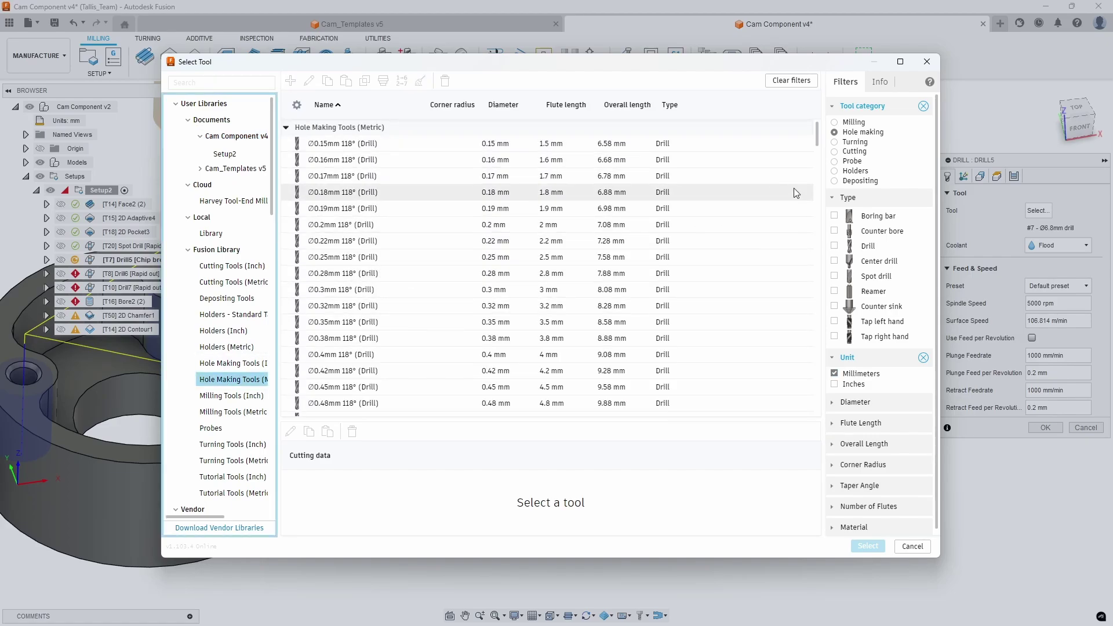
click(836, 404)
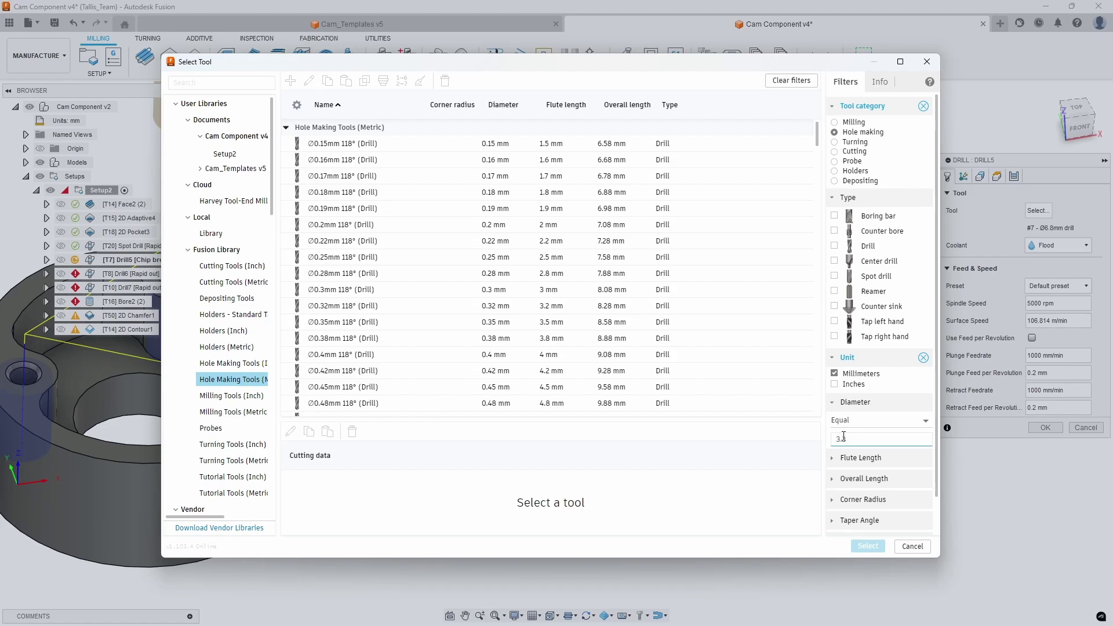
key(Return)
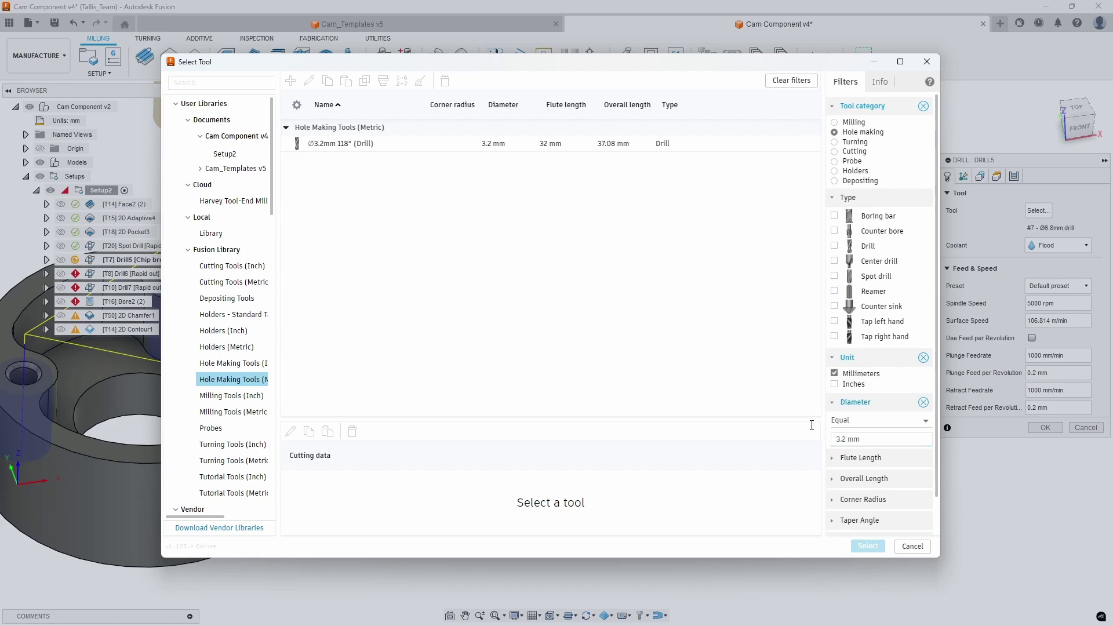
Assign the Ø3.2 mm 118° drill to Drill5 and apply the operation to generate its toolpath
click(478, 144)
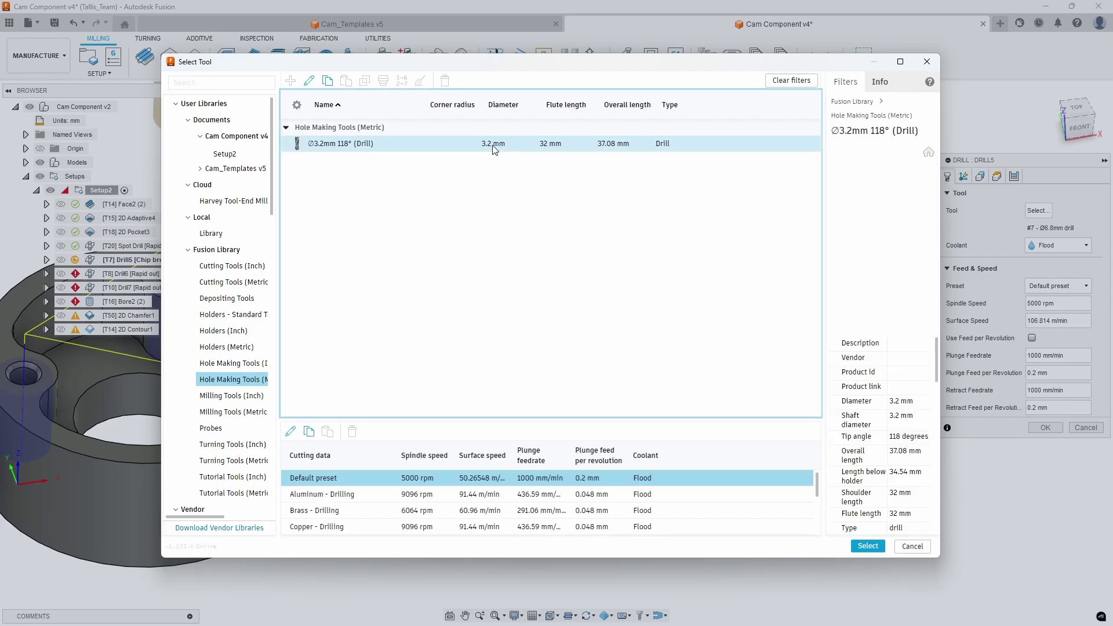
click(868, 547)
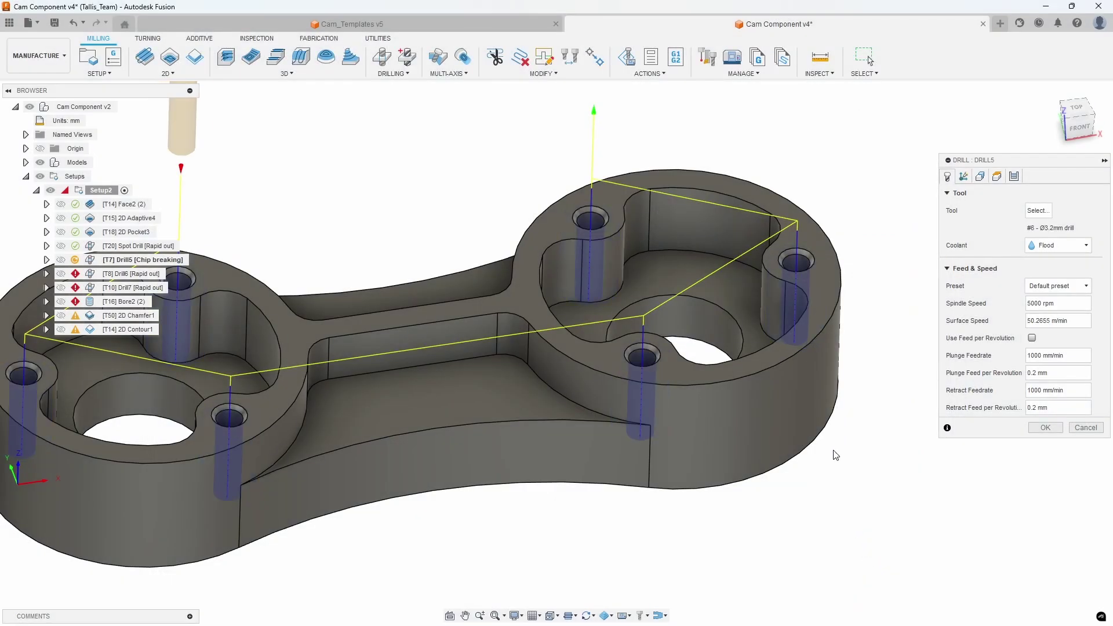
scroll(680, 282, down, 3)
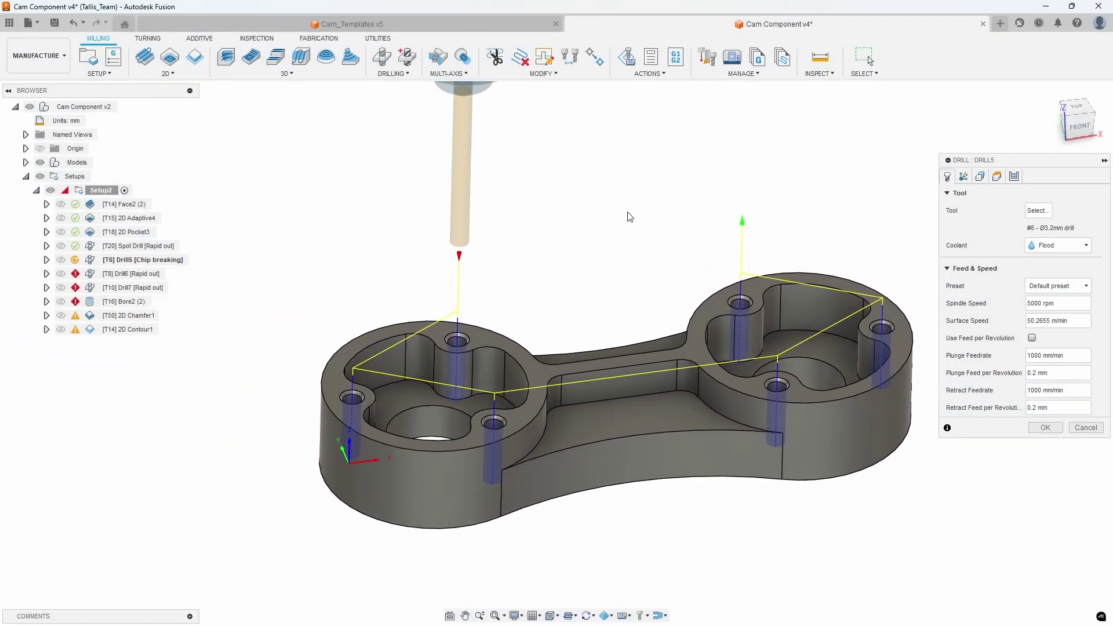
click(1035, 429)
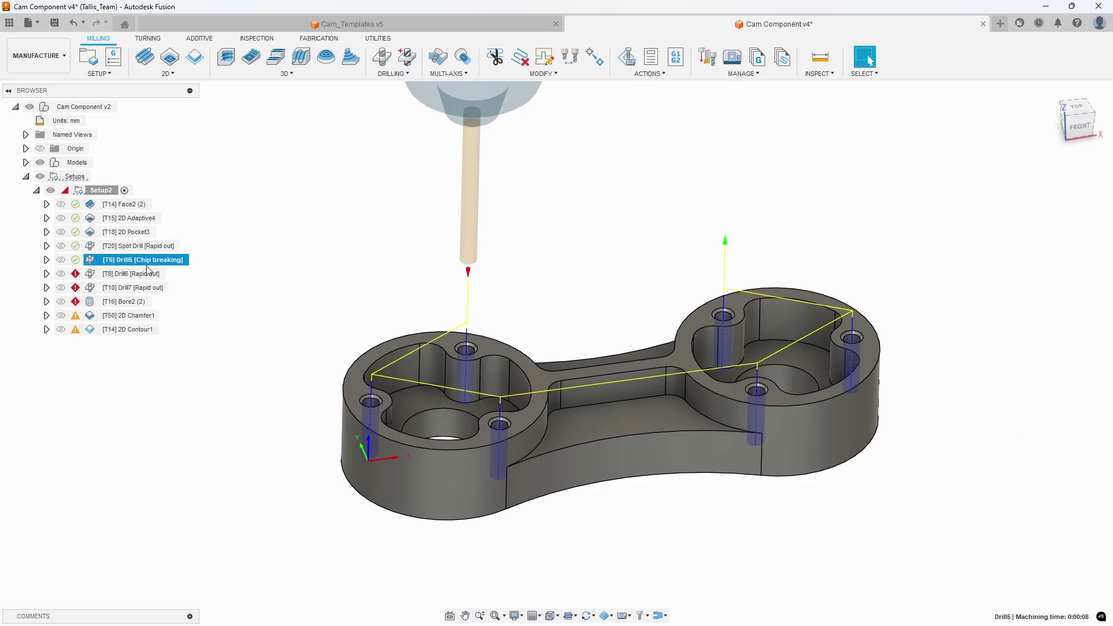
Review the cycle, geometry and tool settings of Drill5, and leave the operation without changes
double_click(105, 262)
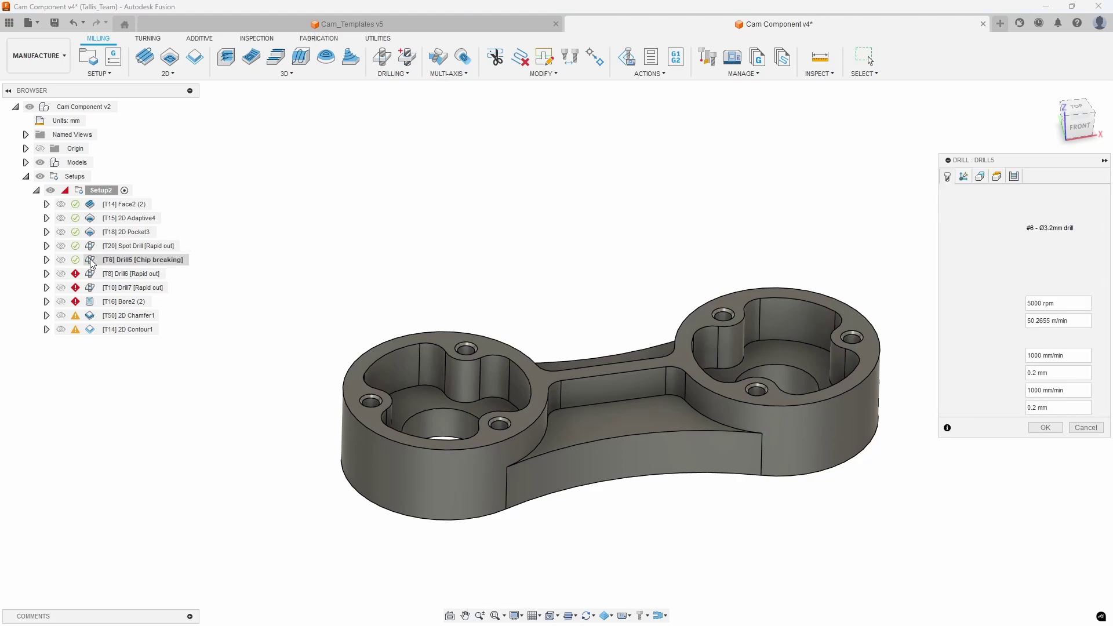
click(1012, 177)
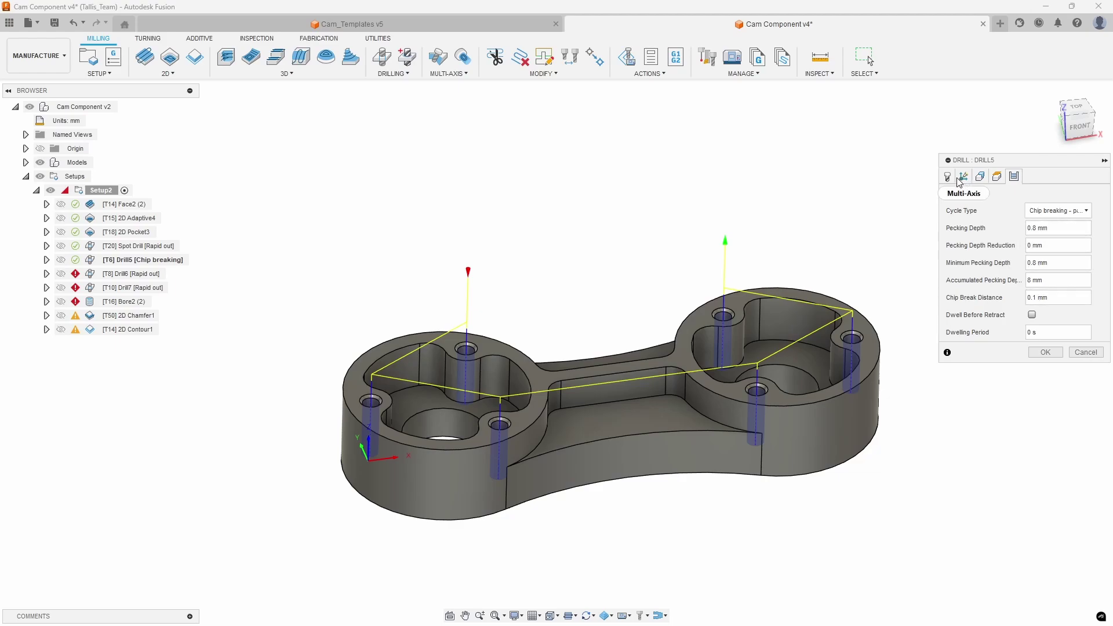
click(979, 178)
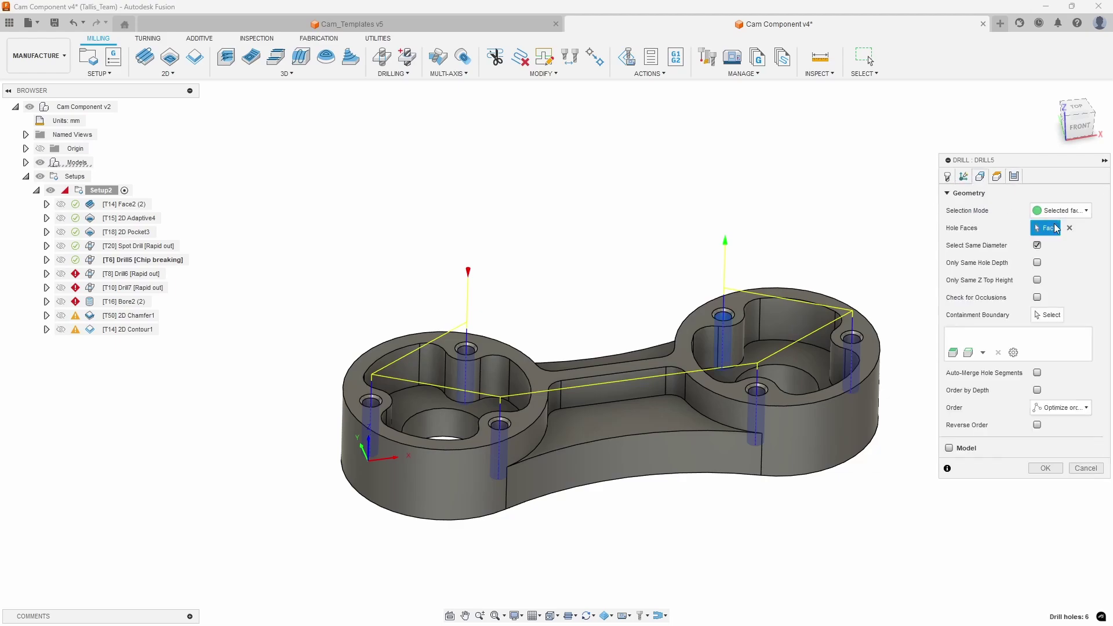
click(948, 176)
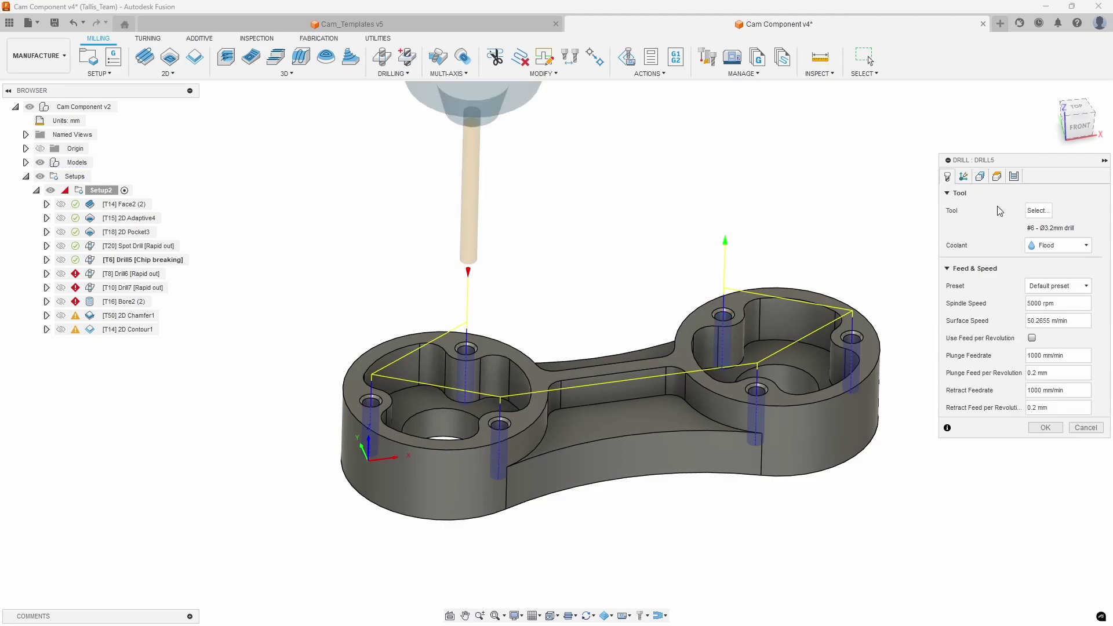
click(1084, 428)
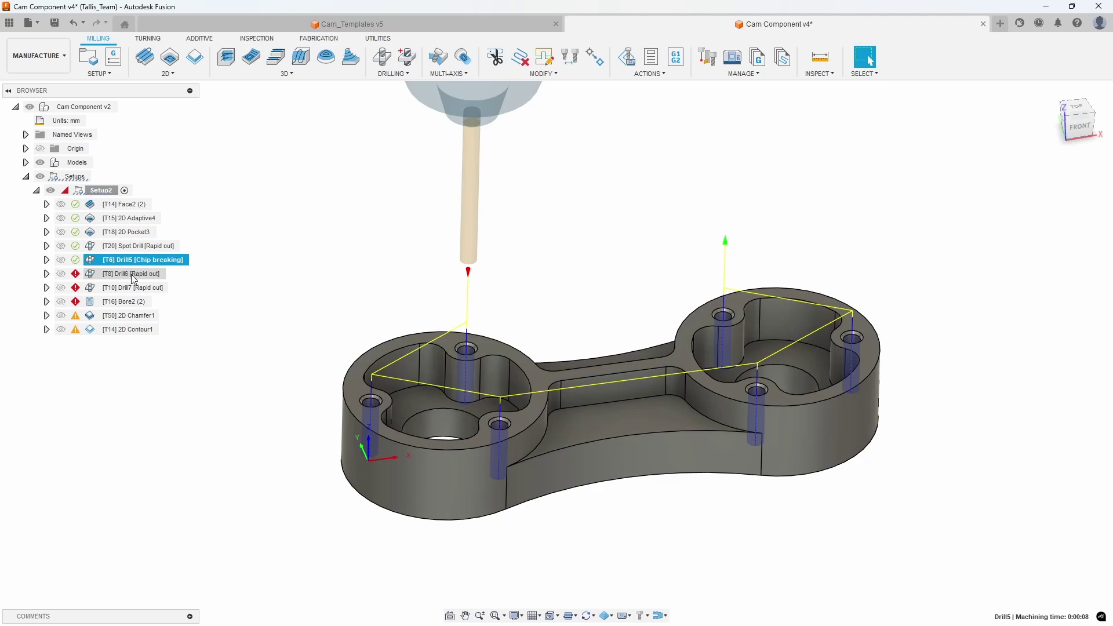
Inspect the original part in the Cam_Templates document, and return to the Cam Component document
click(391, 24)
mouse_move(467, 248)
shift+middle_down()
mouse_move(392, 317)
mouse_move(458, 250)
shift+middle_up()
click(618, 24)
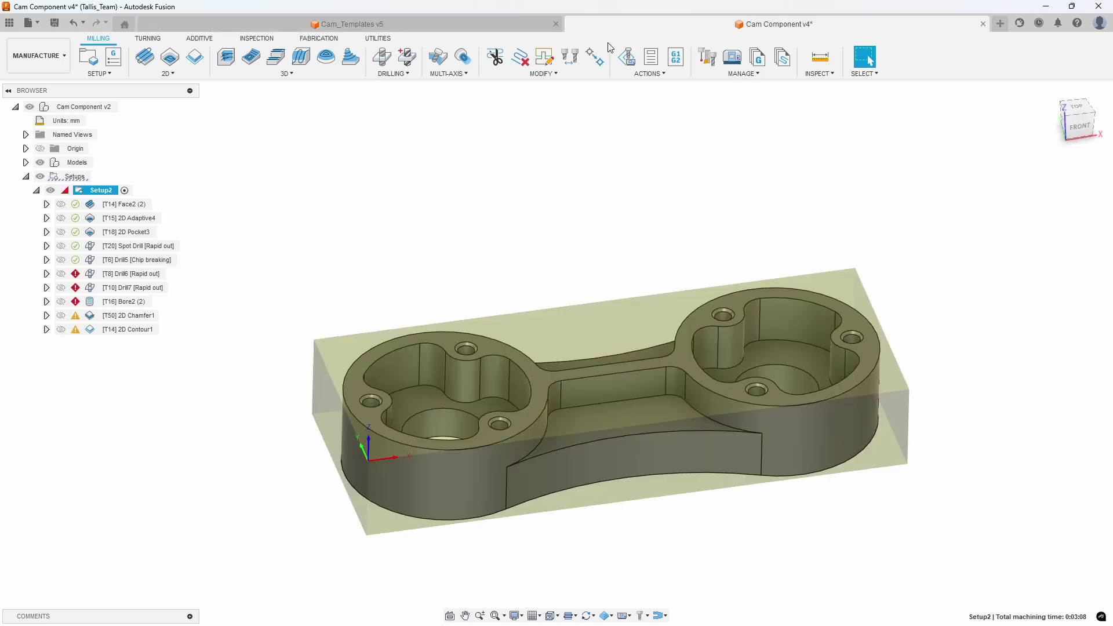
Suppress the unneeded drilling operations Drill6 and Drill7 in Setup2
shift+middle_drag(486, 382, 433, 386)
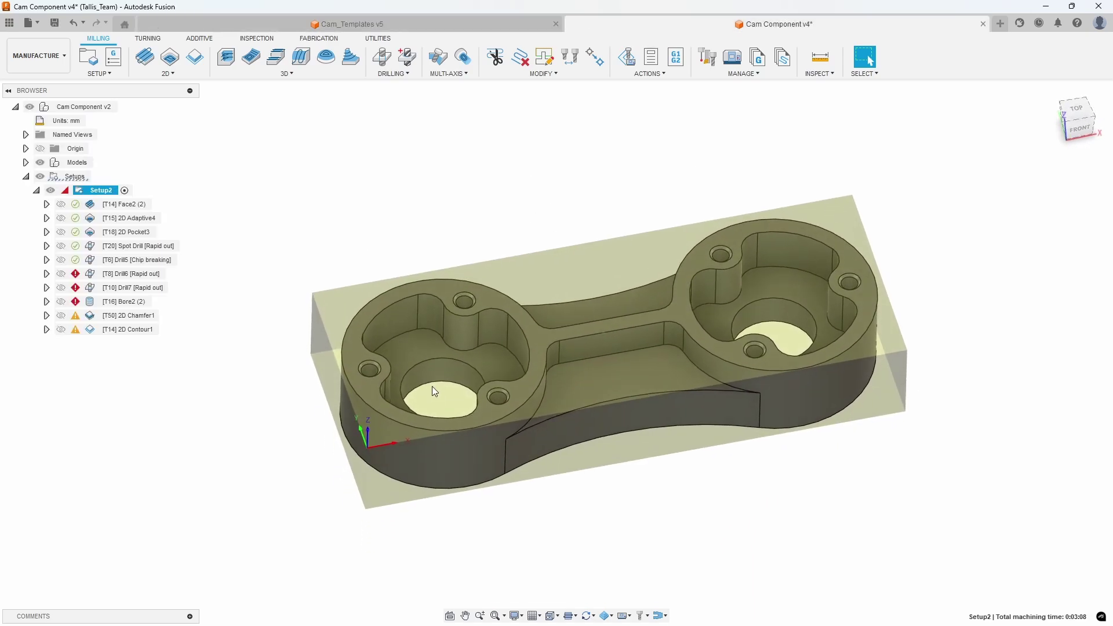
click(106, 275)
right_click(106, 275)
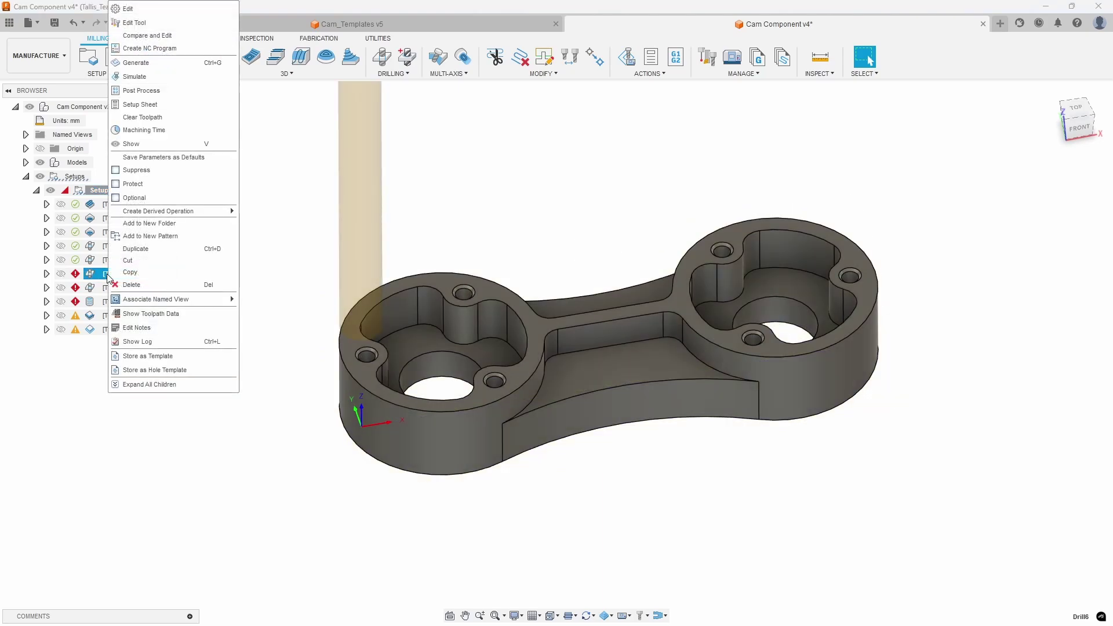
click(137, 170)
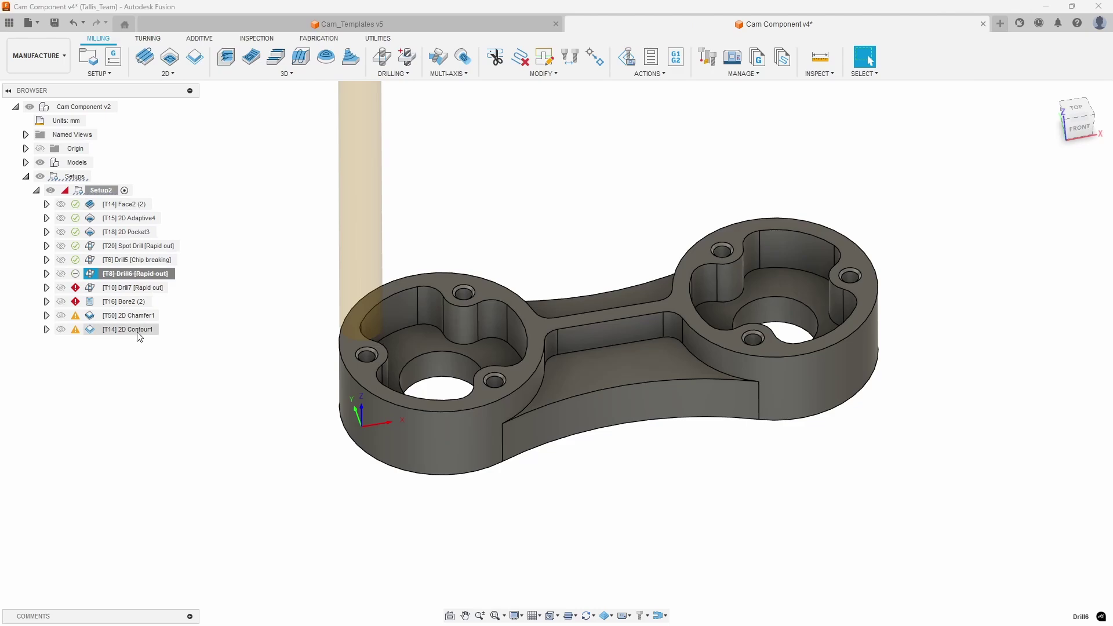
click(112, 289)
right_click(113, 288)
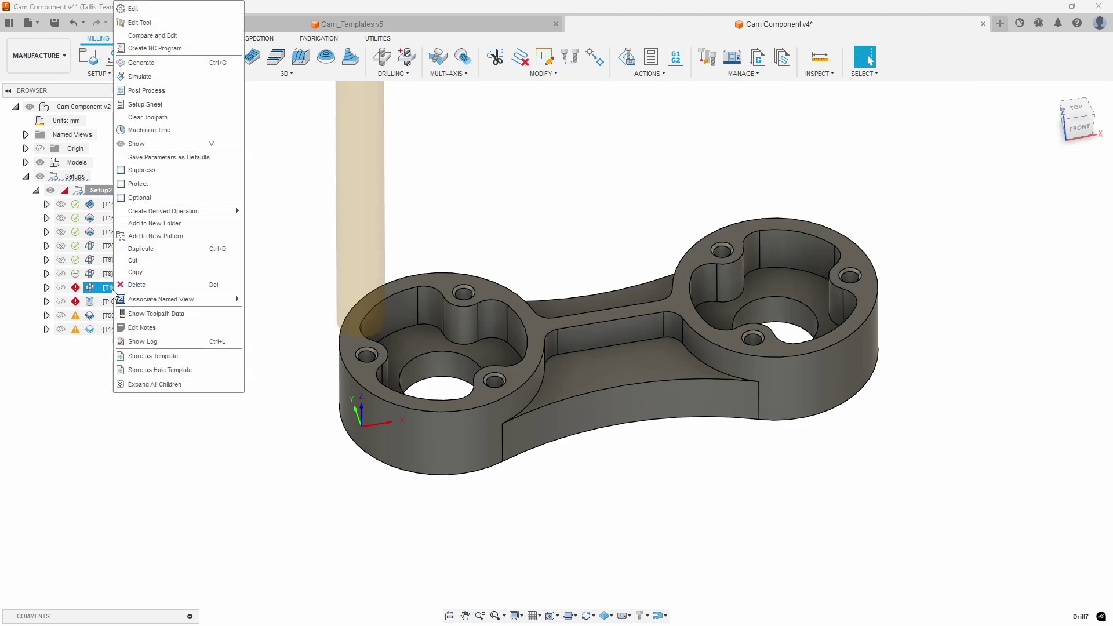
click(133, 170)
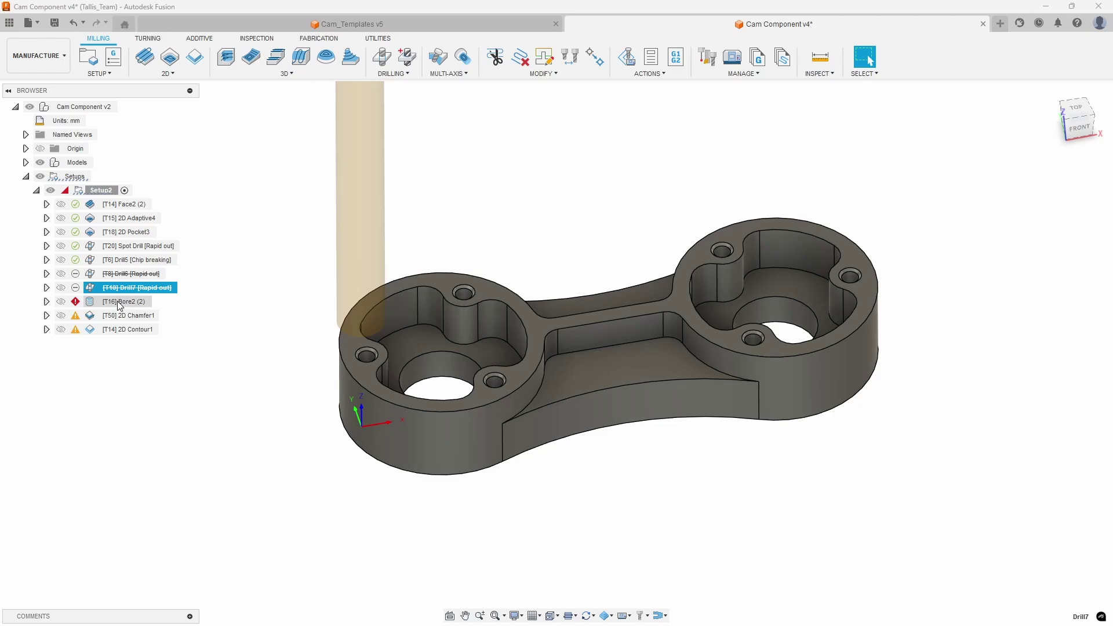
Edit Bore2 (2) and assign the large through-hole's circular face in the right-hand pocket, with Select Same Diameter enabled
shift+middle_drag(433, 382, 336, 390)
click(112, 302)
right_click(111, 301)
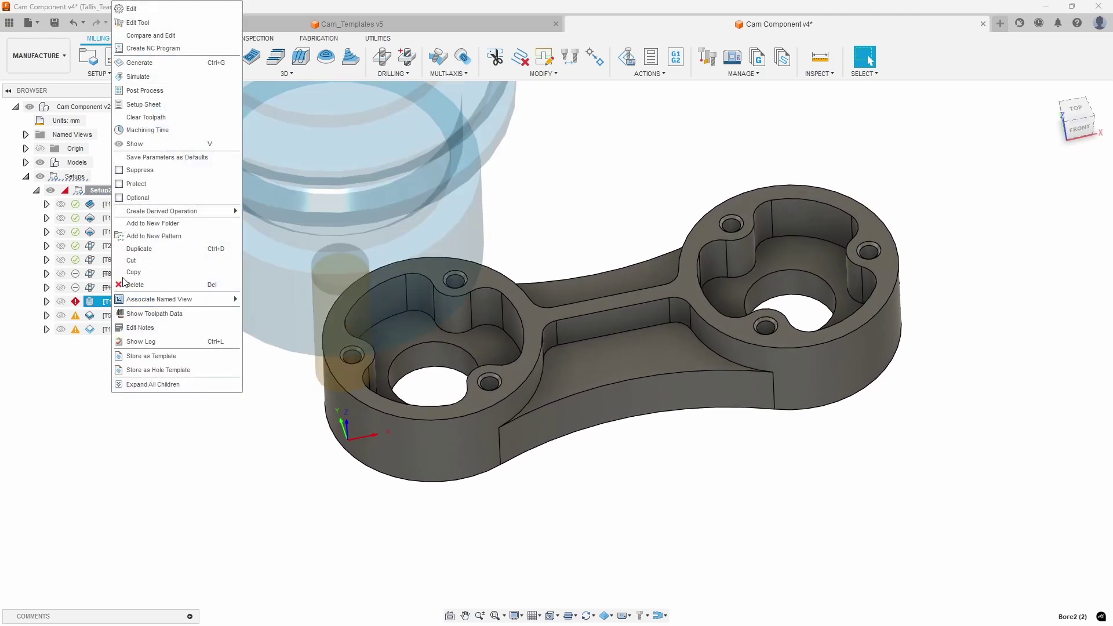
click(138, 9)
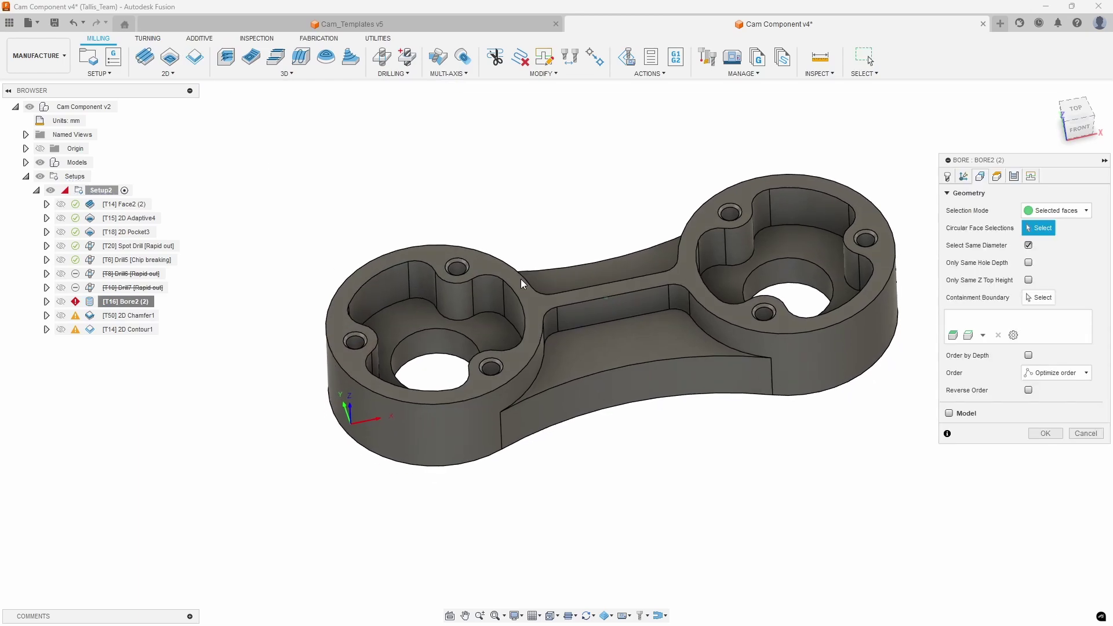
shift+middle_drag(521, 280, 958, 229)
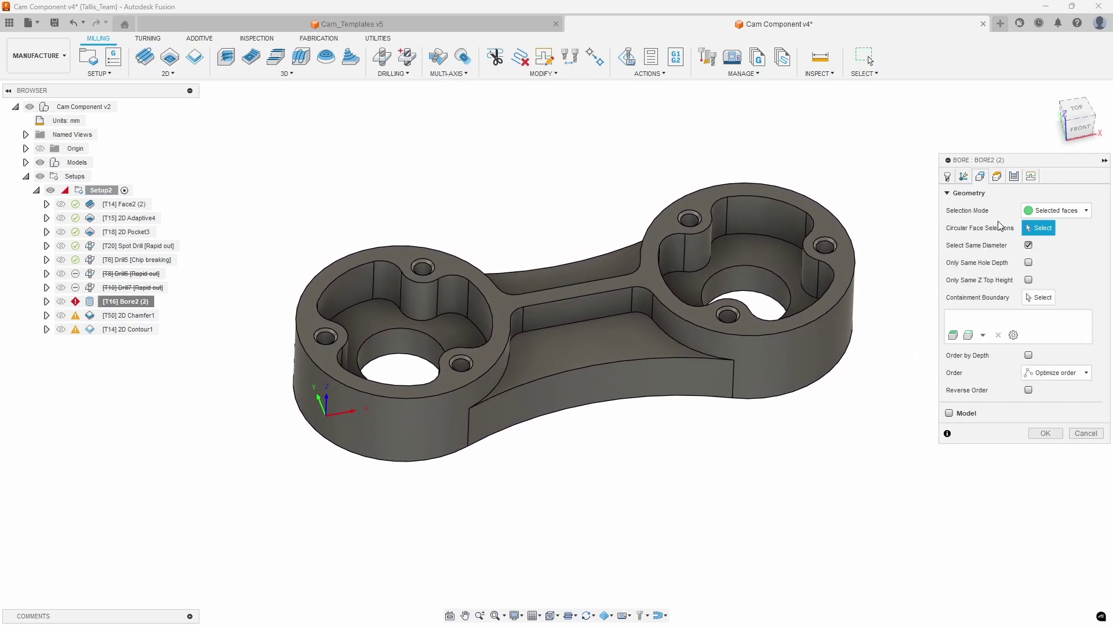
middle_drag(854, 272, 844, 289)
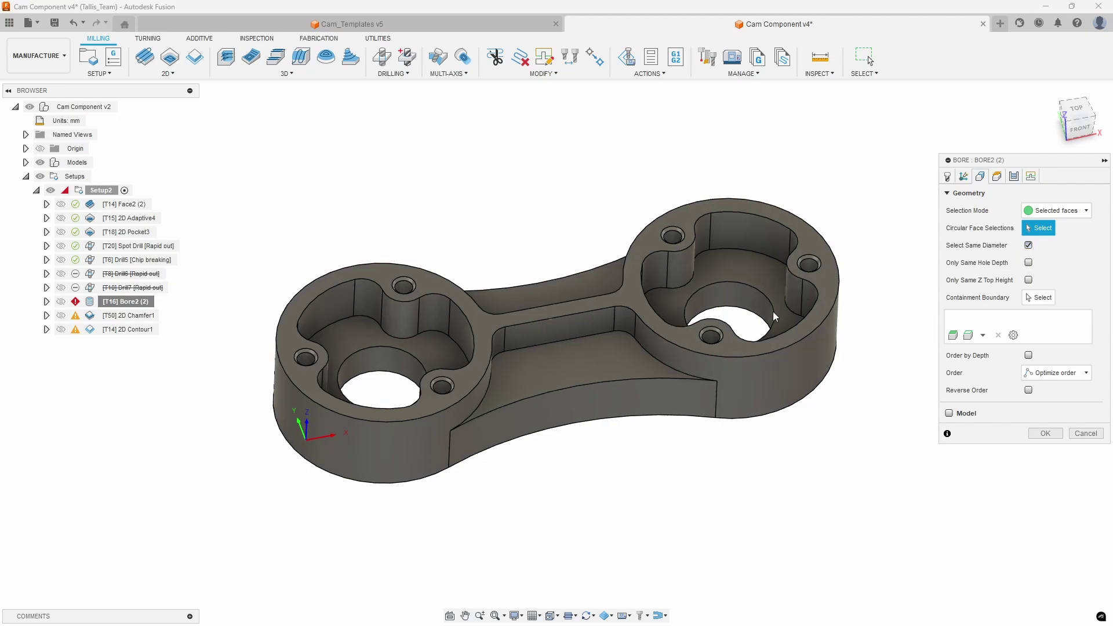
middle_drag(715, 320, 708, 323)
click(717, 300)
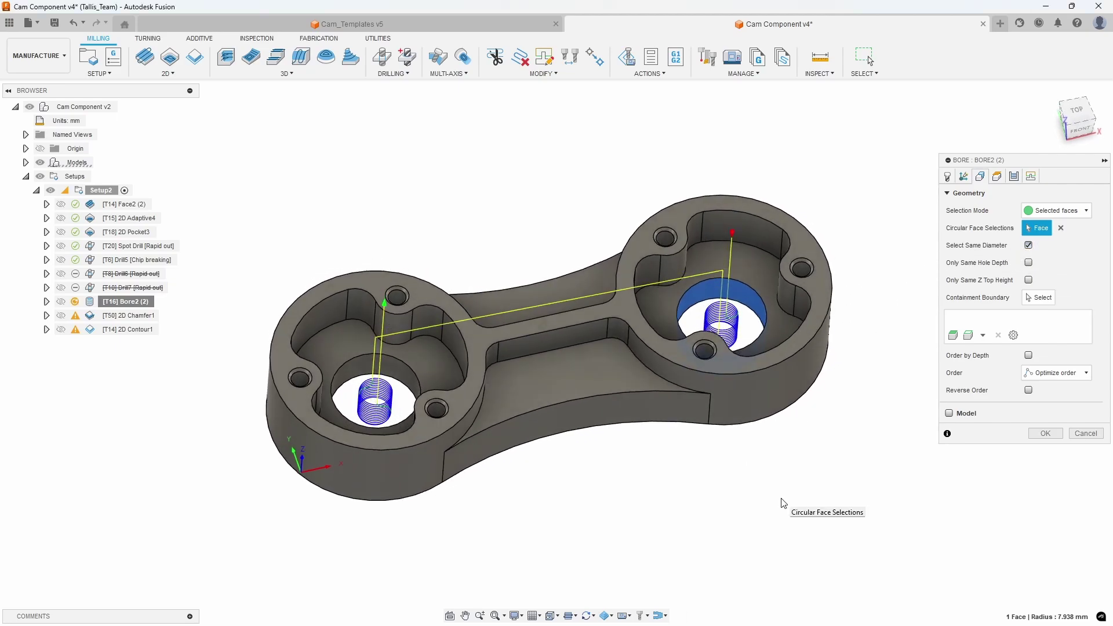
Review the linking and passes settings of Bore2 (2), and accept the edited bore operation
shift+middle_drag(551, 368, 338, 371)
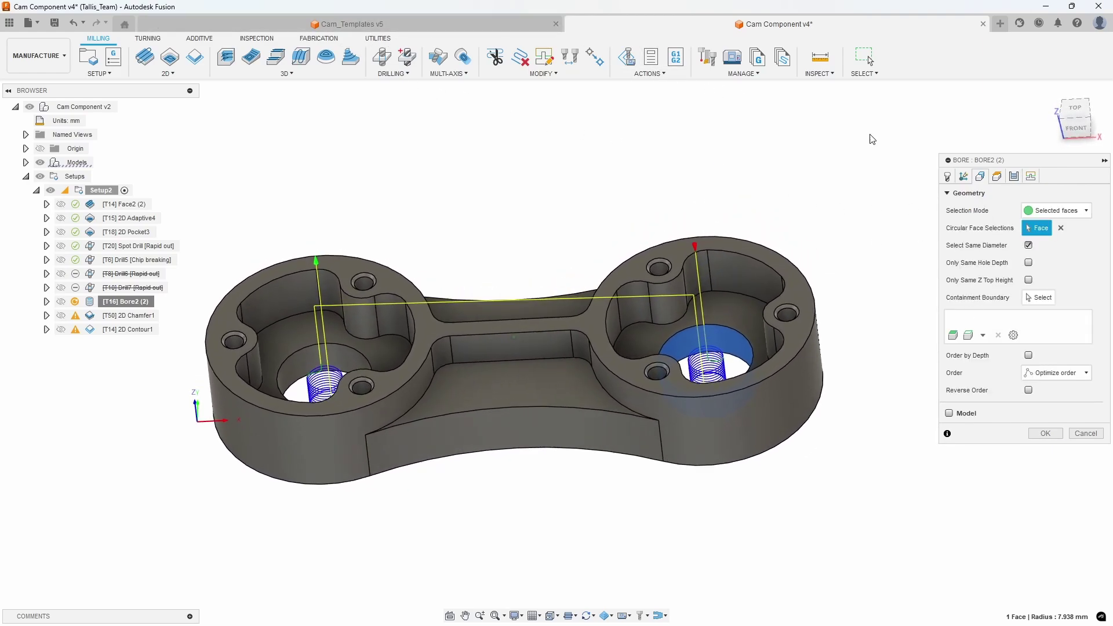
click(1031, 177)
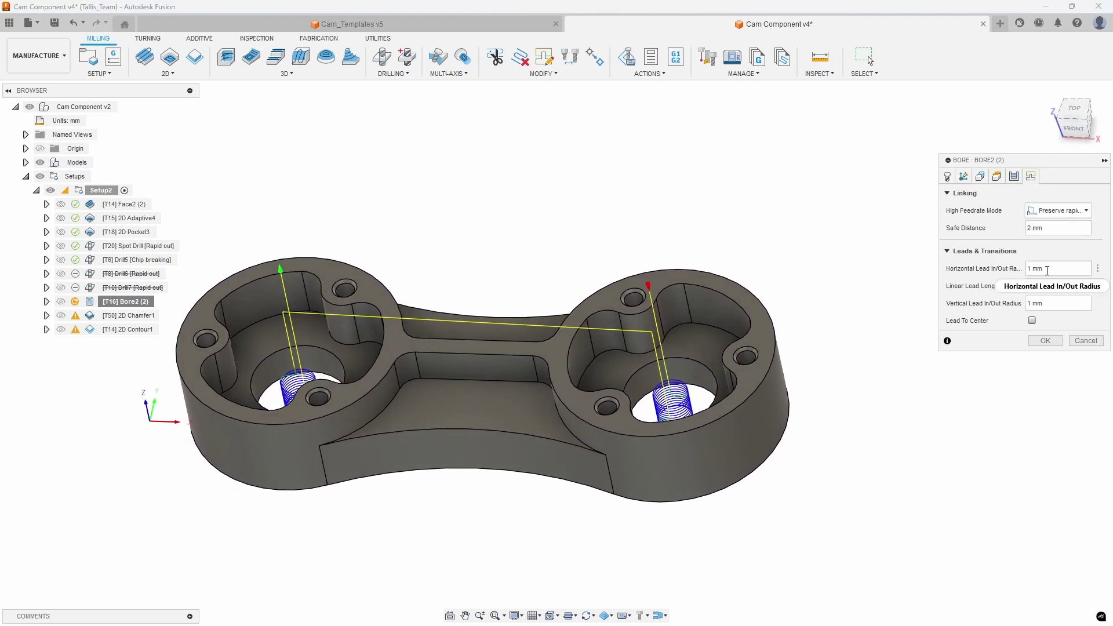
click(1014, 177)
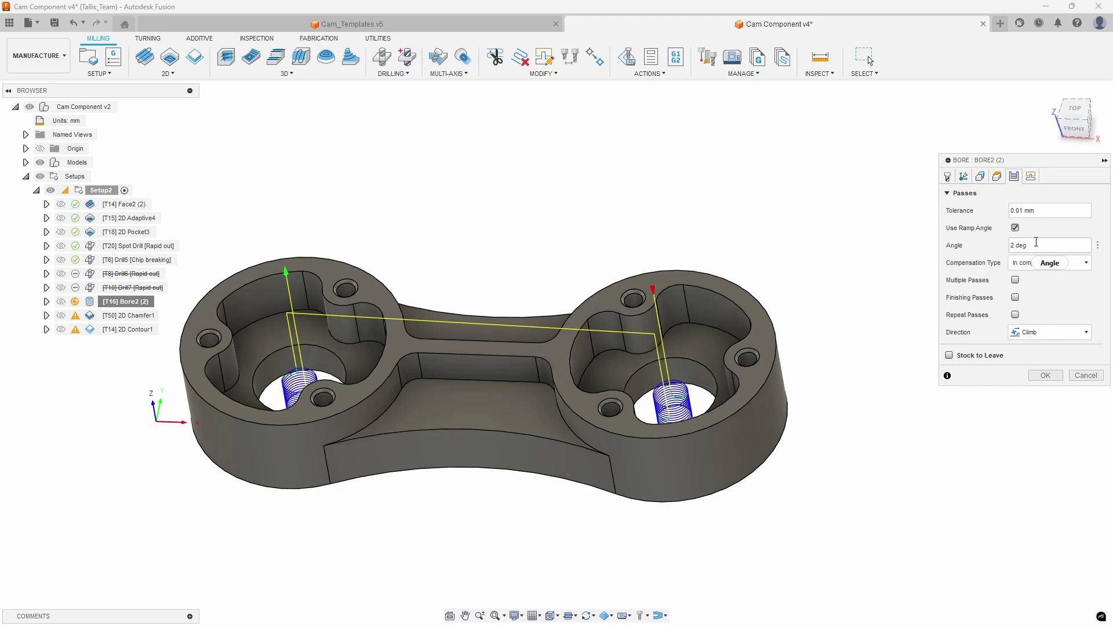
mouse_move(1036, 242)
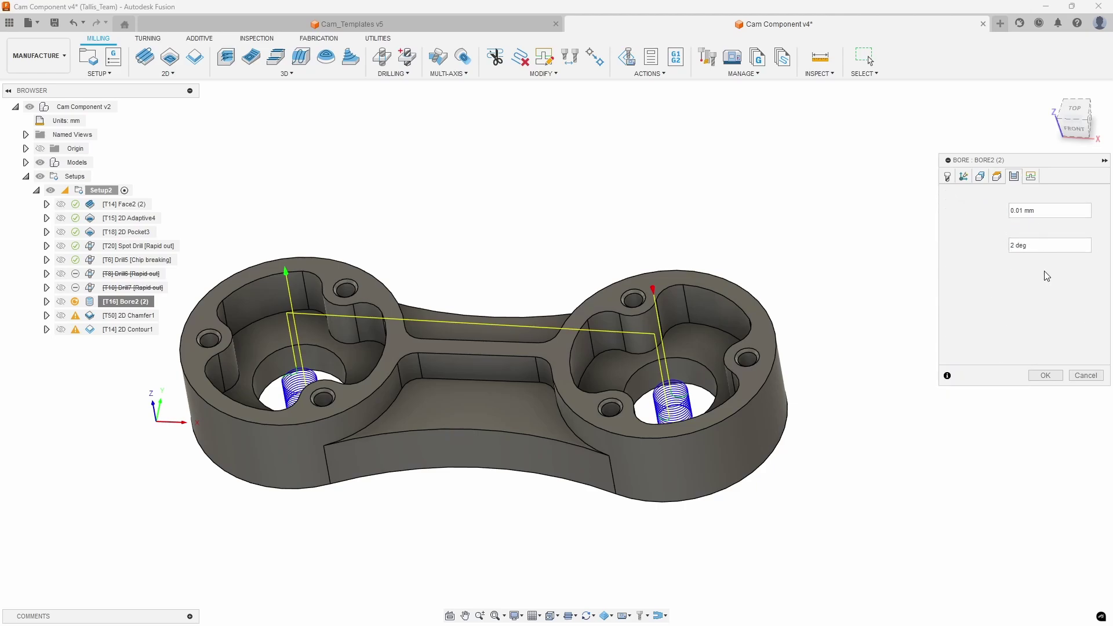
click(1044, 376)
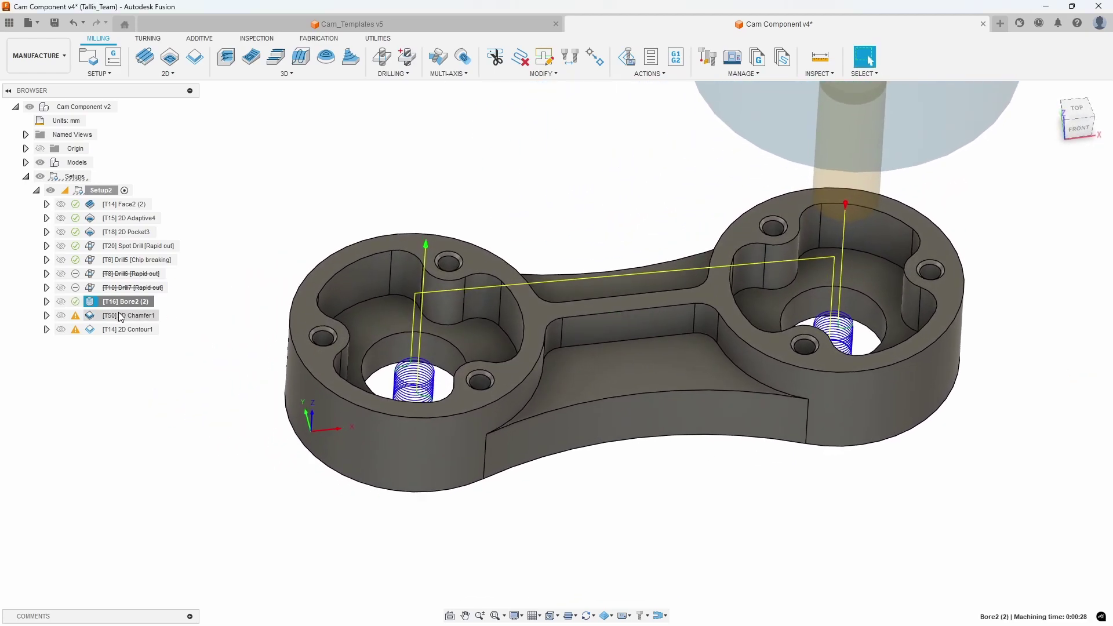
Edit the 2D Chamfer1 operation and remove all its closed chains with missing geometry from the contour selection
mouse_move(78, 316)
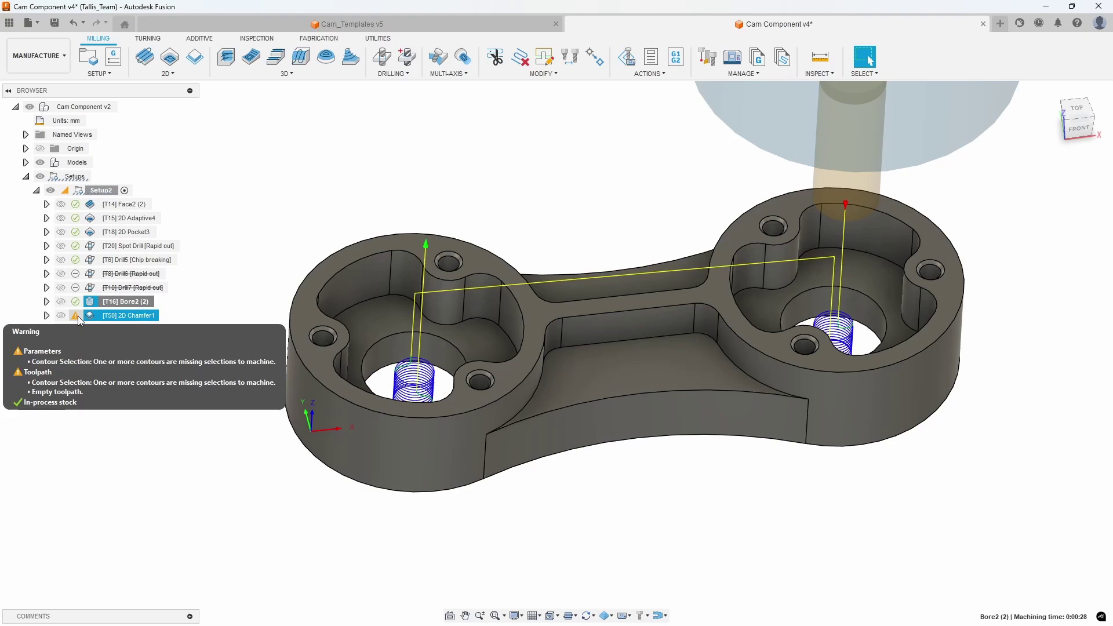
right_click(104, 319)
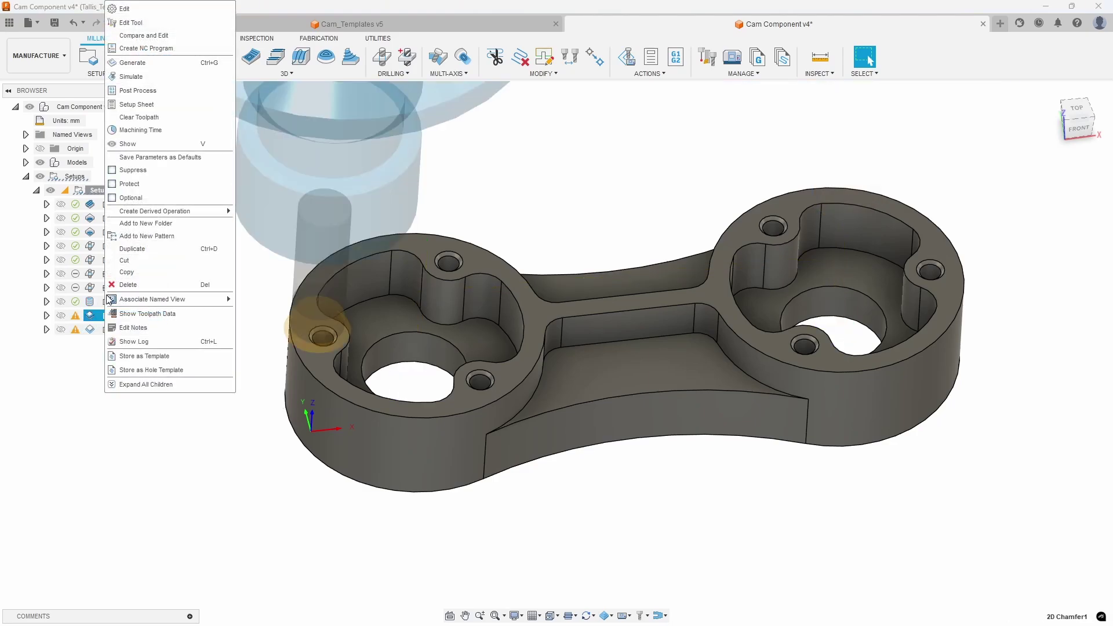
click(137, 10)
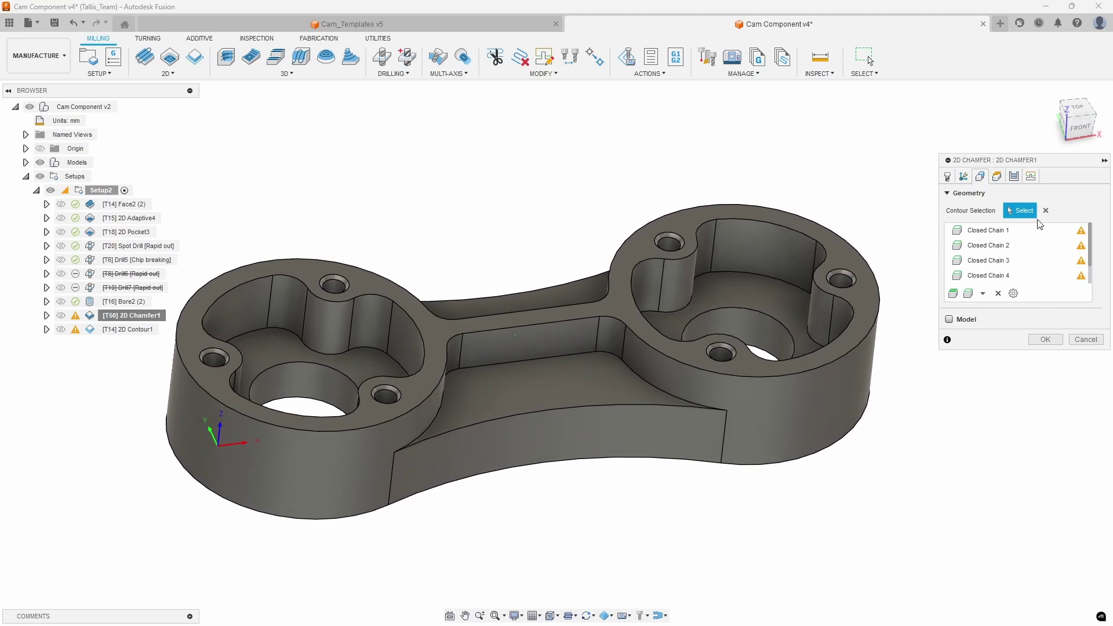
click(998, 294)
click(1000, 280)
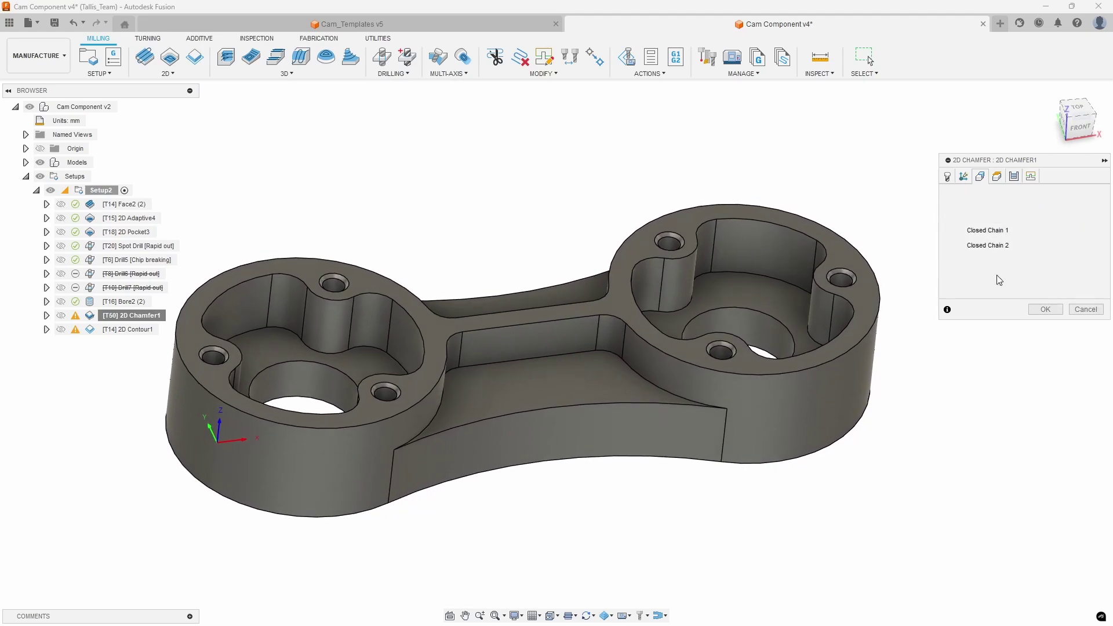
click(998, 266)
click(998, 252)
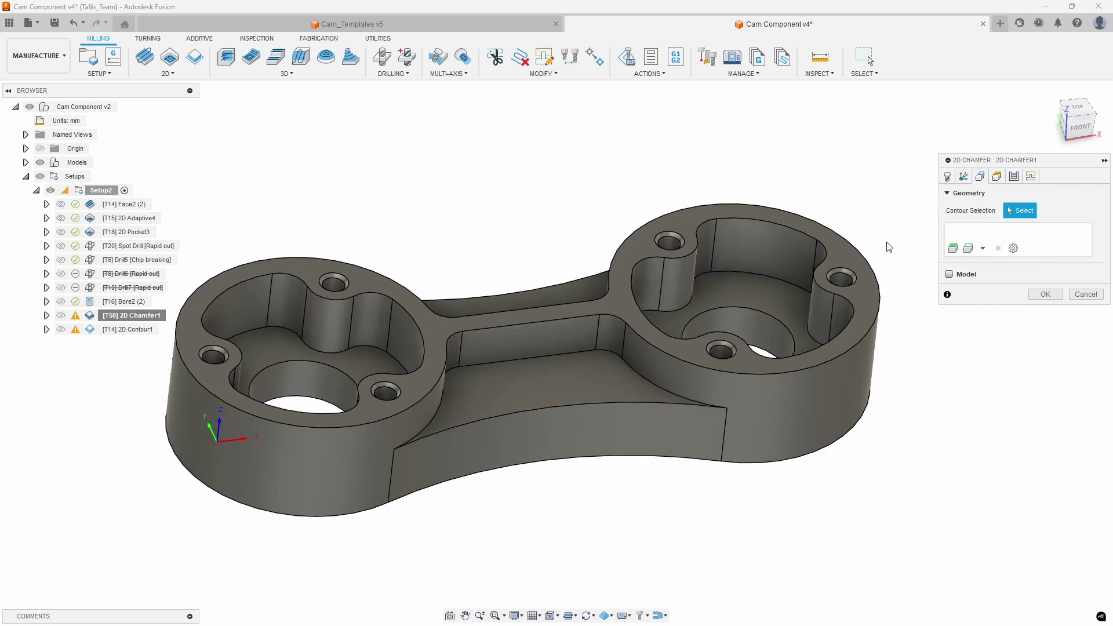
Assign the edges of the six small chamfered holes around both pockets as 2D Chamfer1 contours, and accept the operation
click(828, 243)
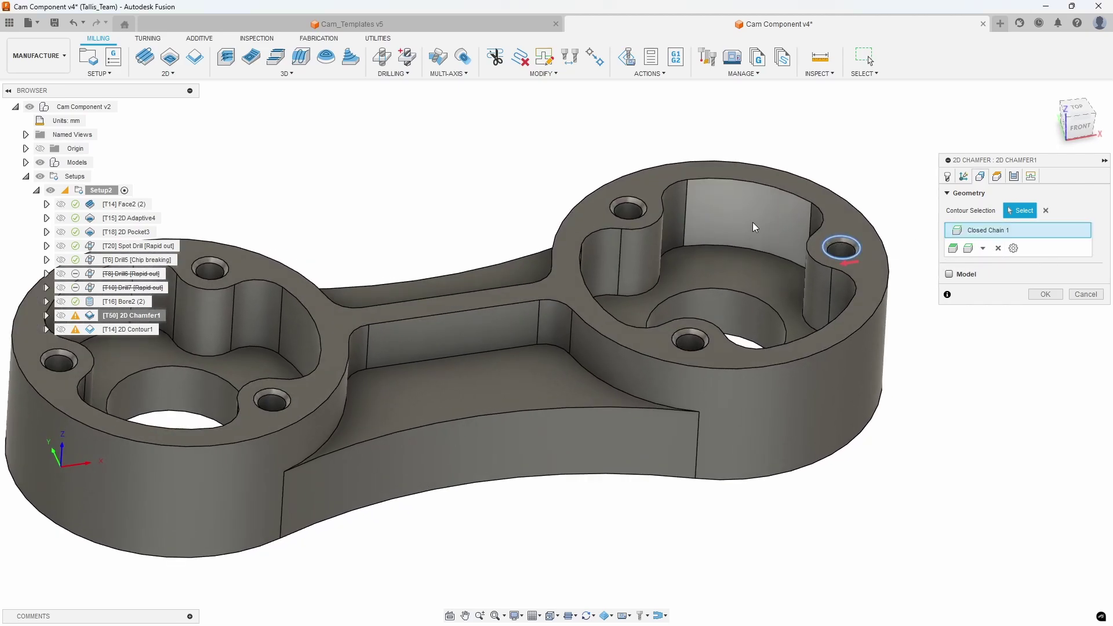
click(641, 200)
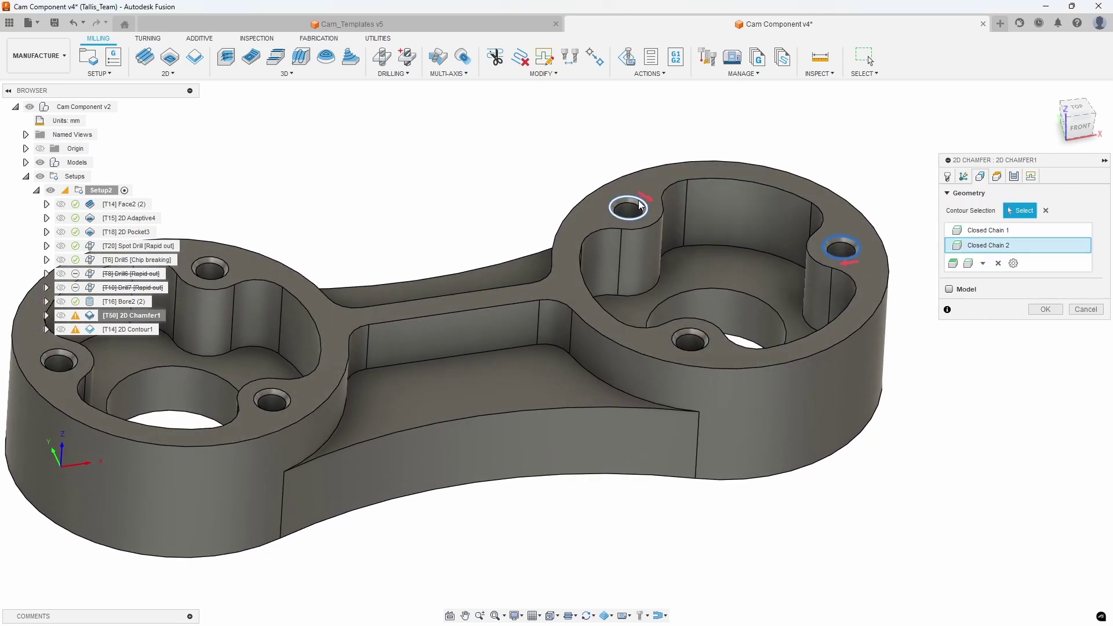
click(690, 331)
click(215, 260)
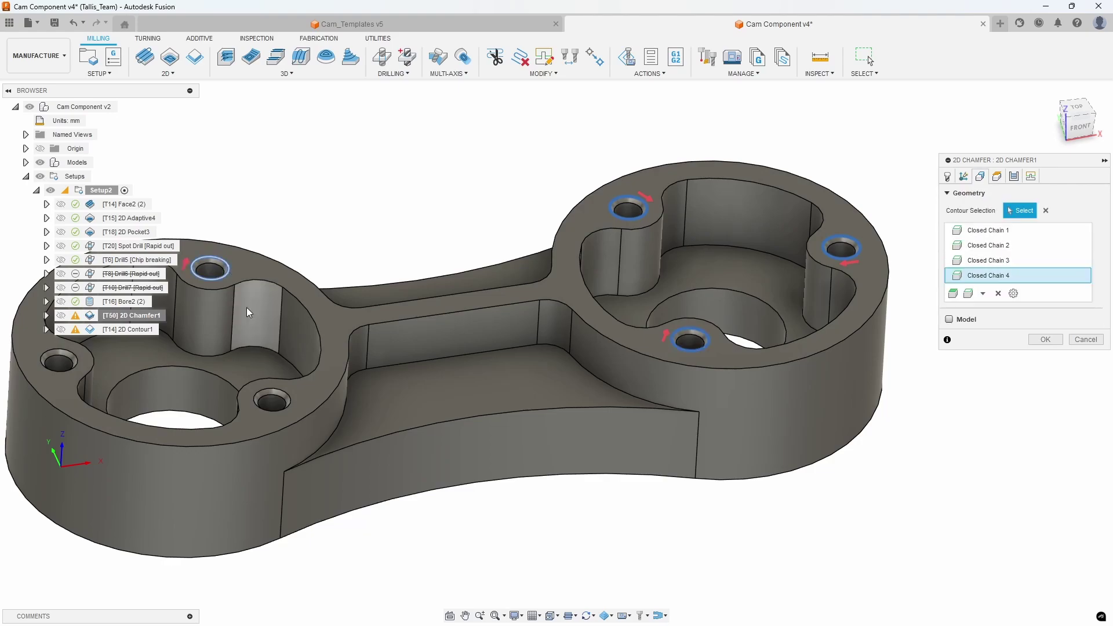
click(268, 392)
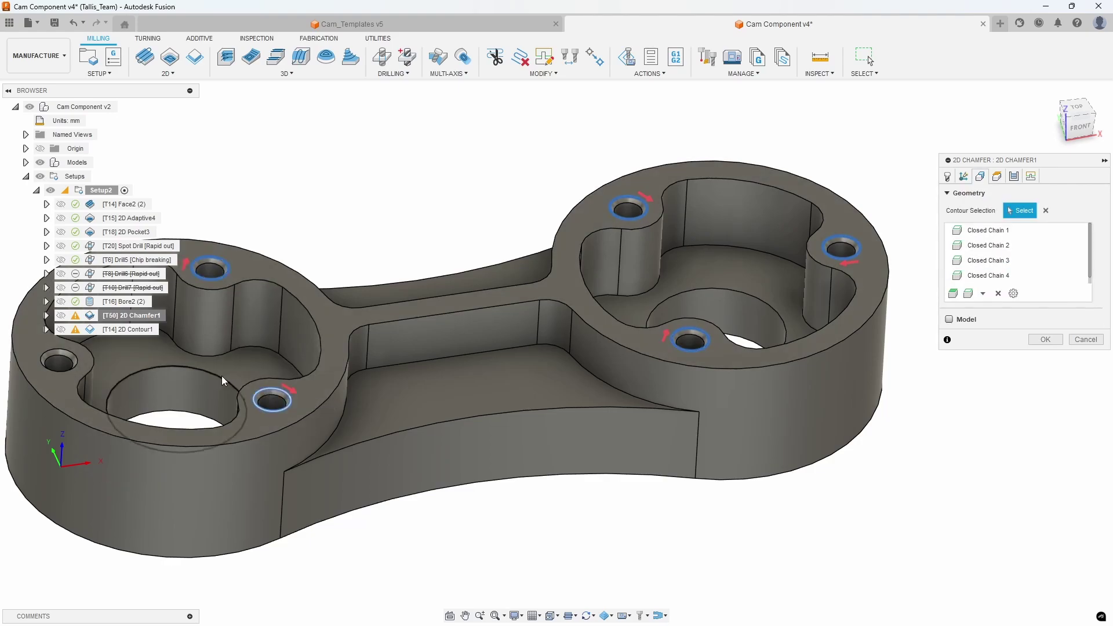
click(61, 357)
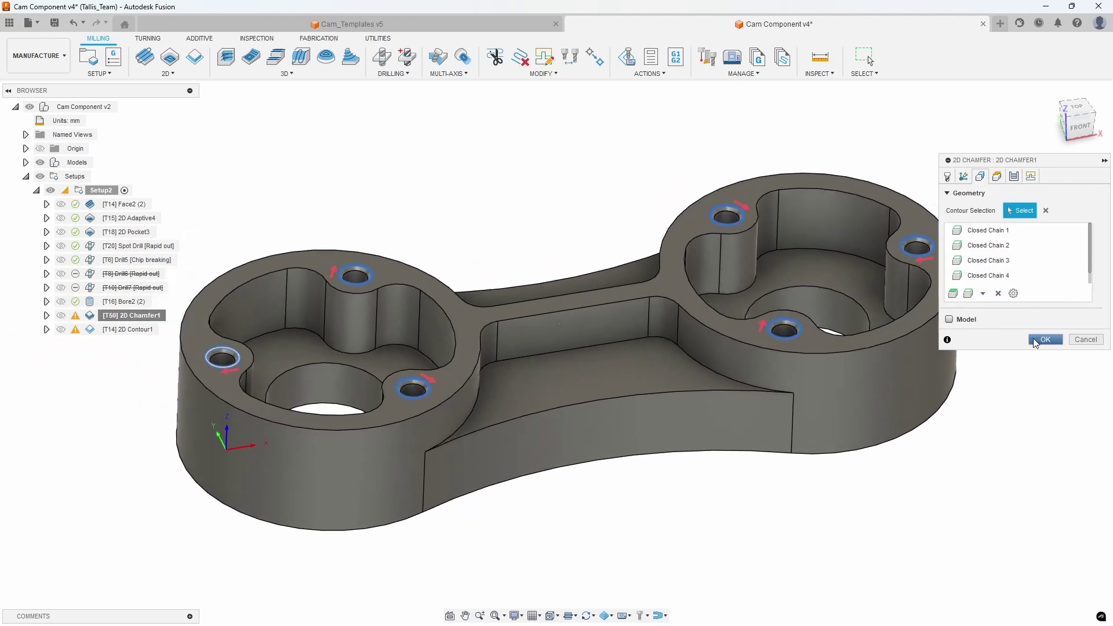
click(1037, 341)
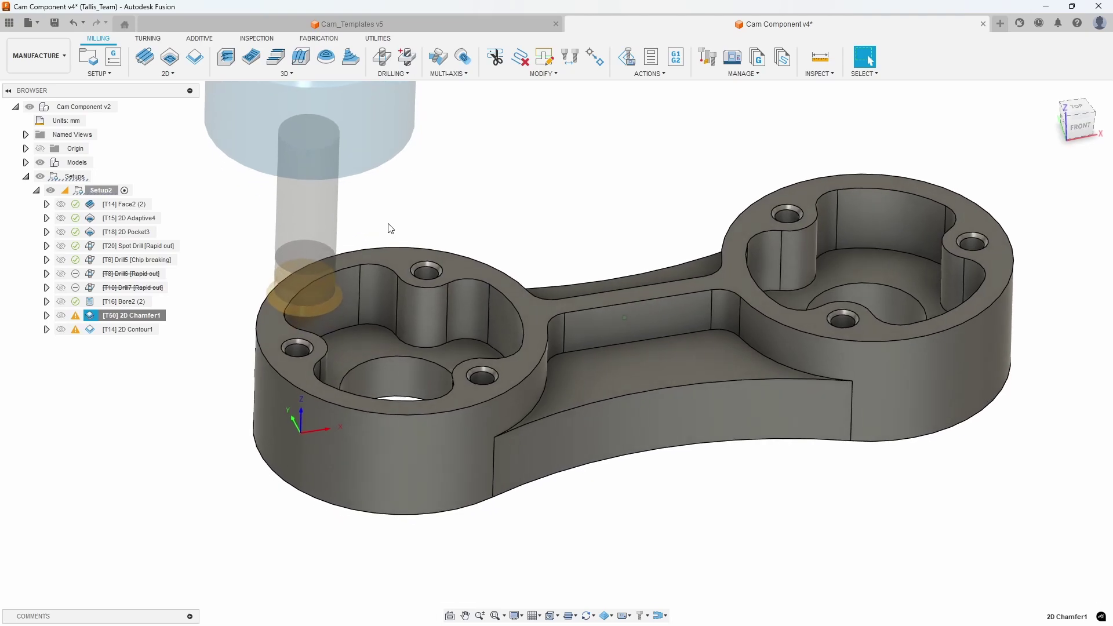
Edit 2D Chamfer1 to disable both Lead-In (Entry) and Lead-Out (Exit), and regenerate its toolpath
mouse_move(75, 317)
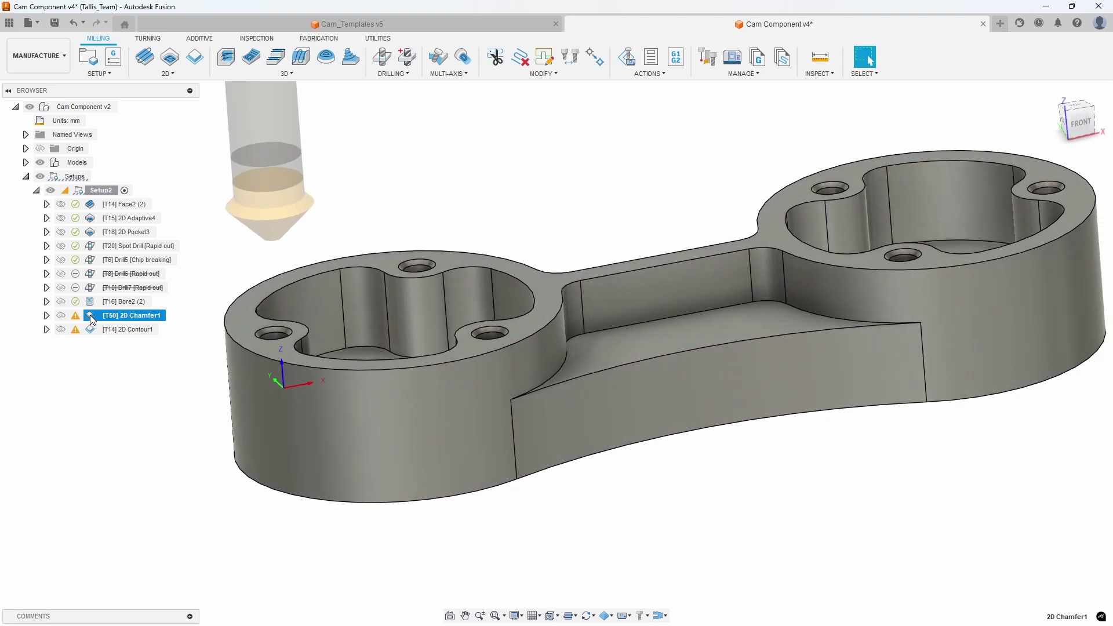
right_click(91, 316)
click(112, 11)
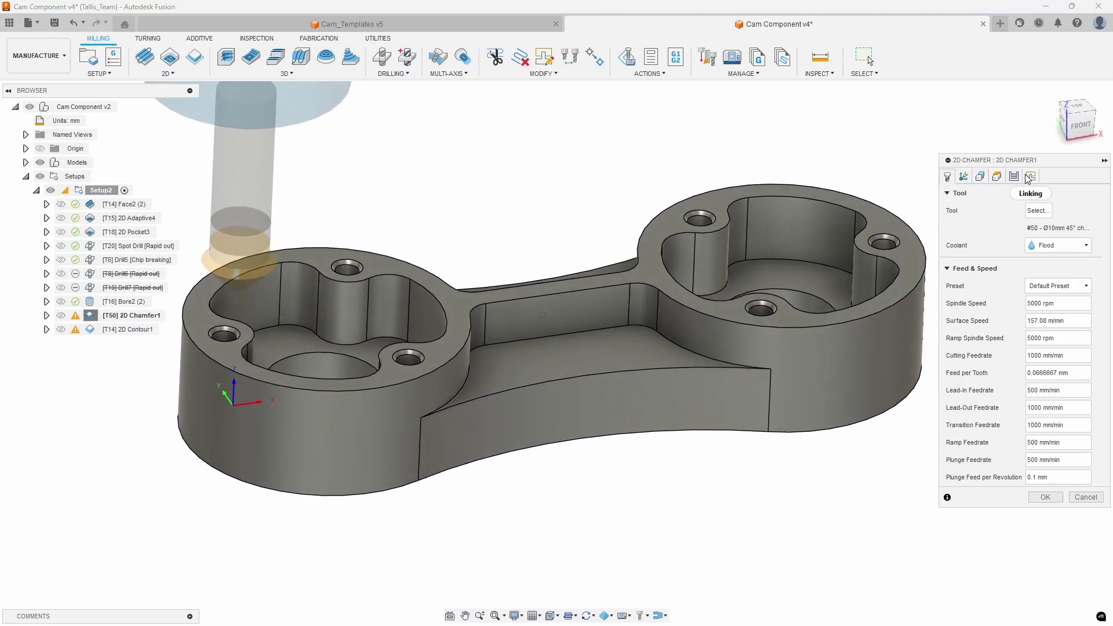
click(1031, 177)
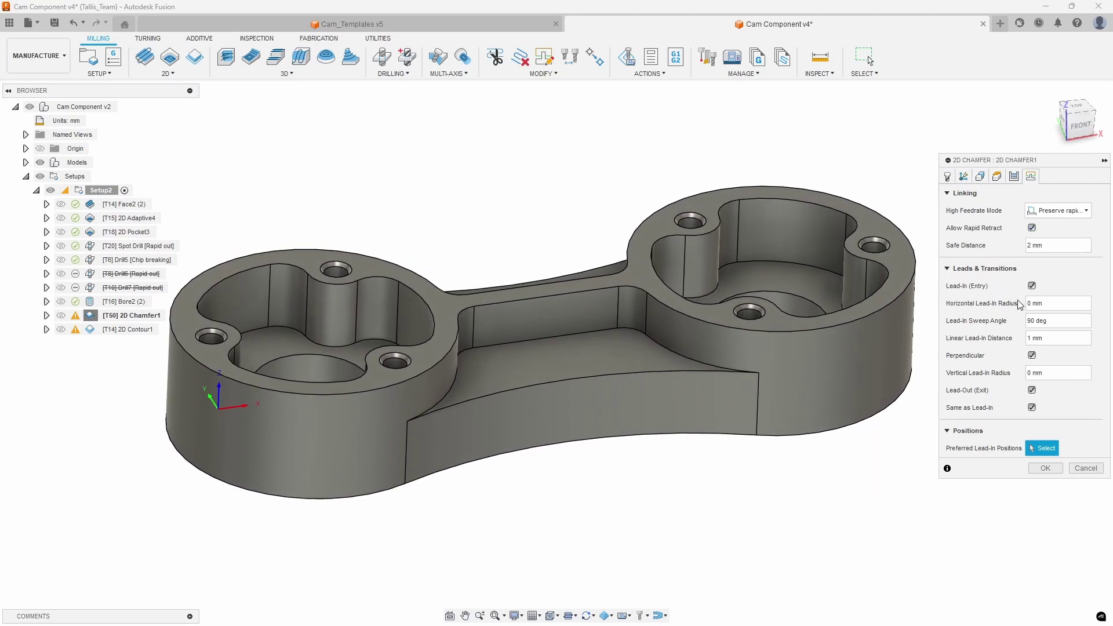
click(1032, 286)
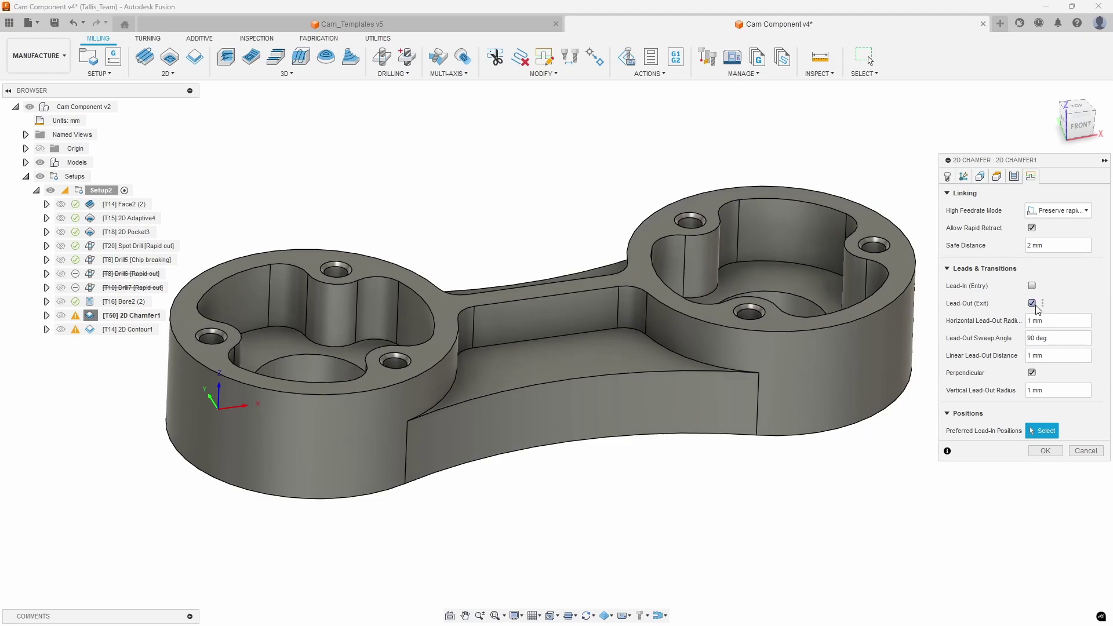
click(1032, 303)
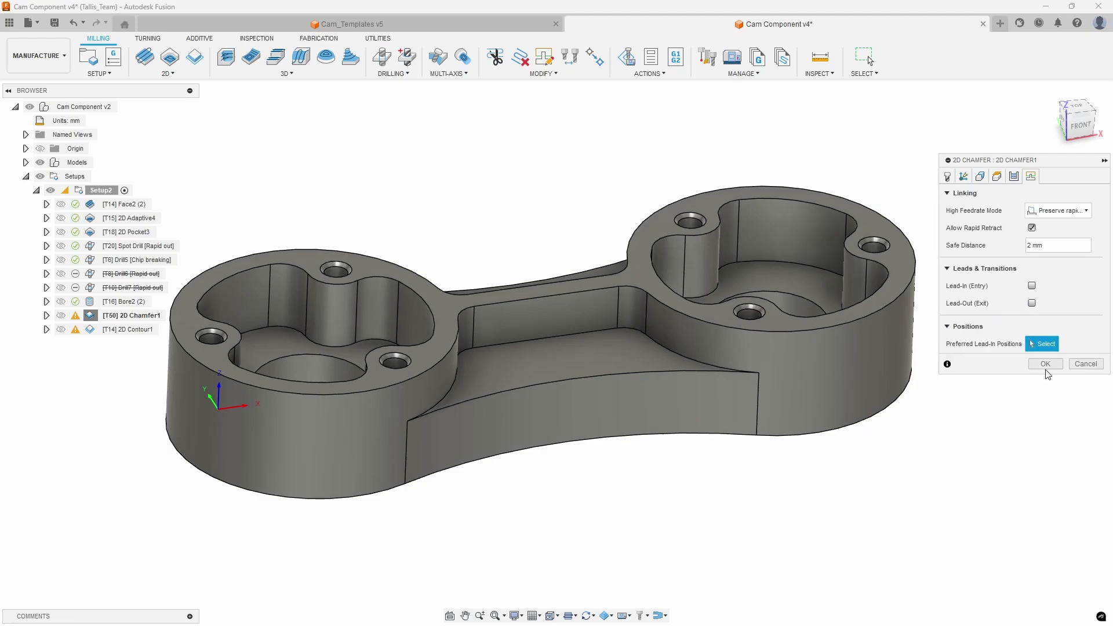
click(1043, 364)
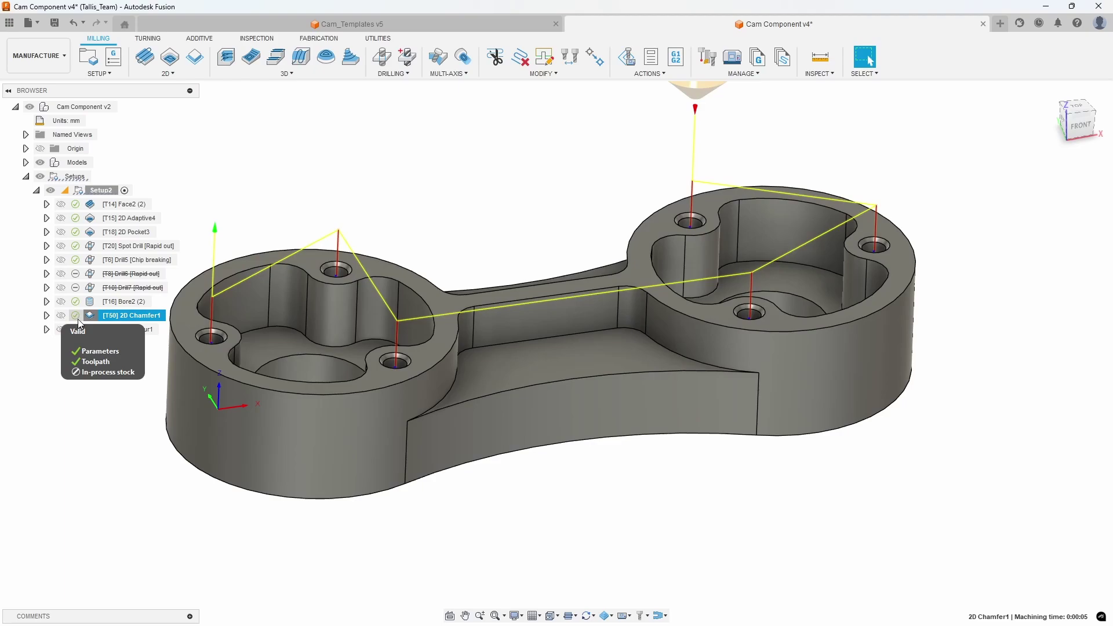
Re-enable Lead-In (Entry) in 2D Chamfer1 with a Linear Lead-In Distance of 0.2 mm, and inspect the regenerated toolpath at a hole
mouse_move(422, 367)
shift+middle_down()
mouse_move(457, 298)
mouse_move(551, 238)
shift+middle_up()
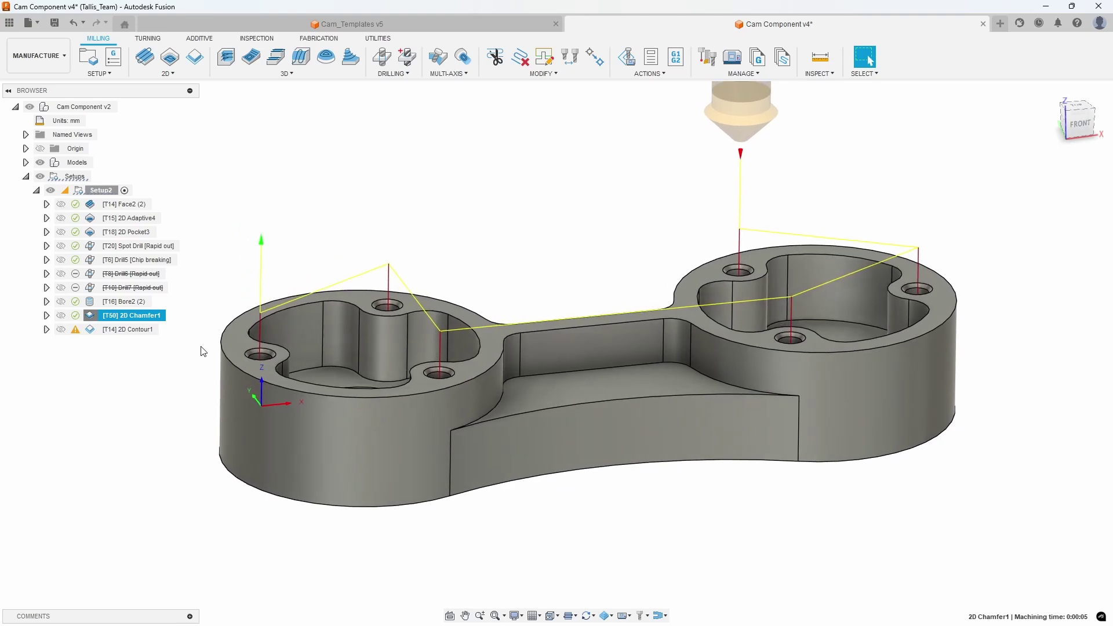
shift+middle_drag(175, 328, 171, 331)
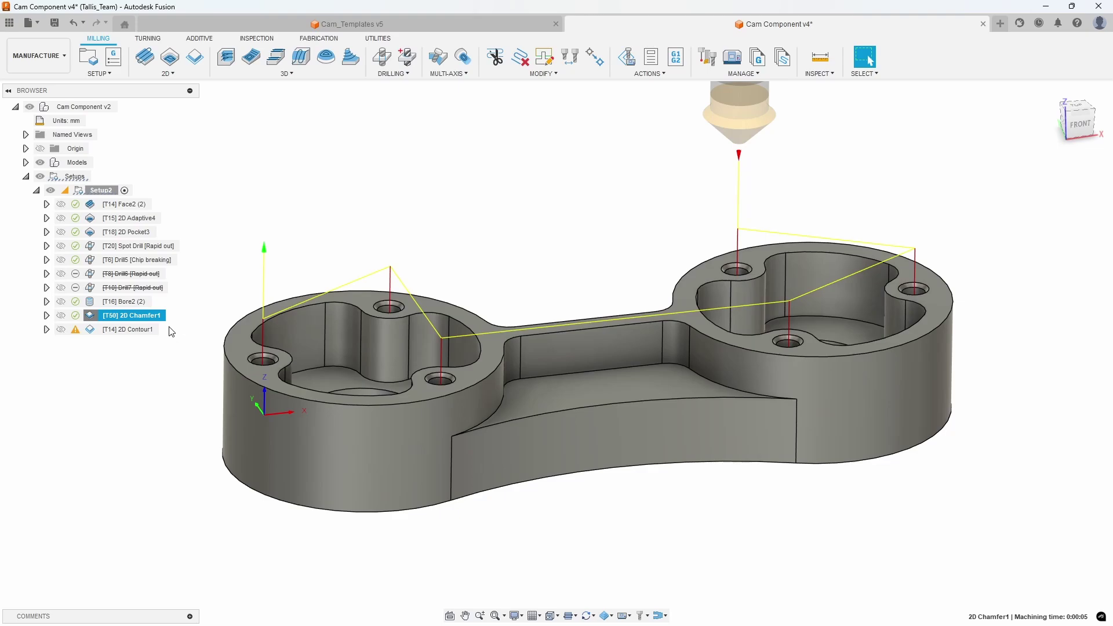
right_click(134, 316)
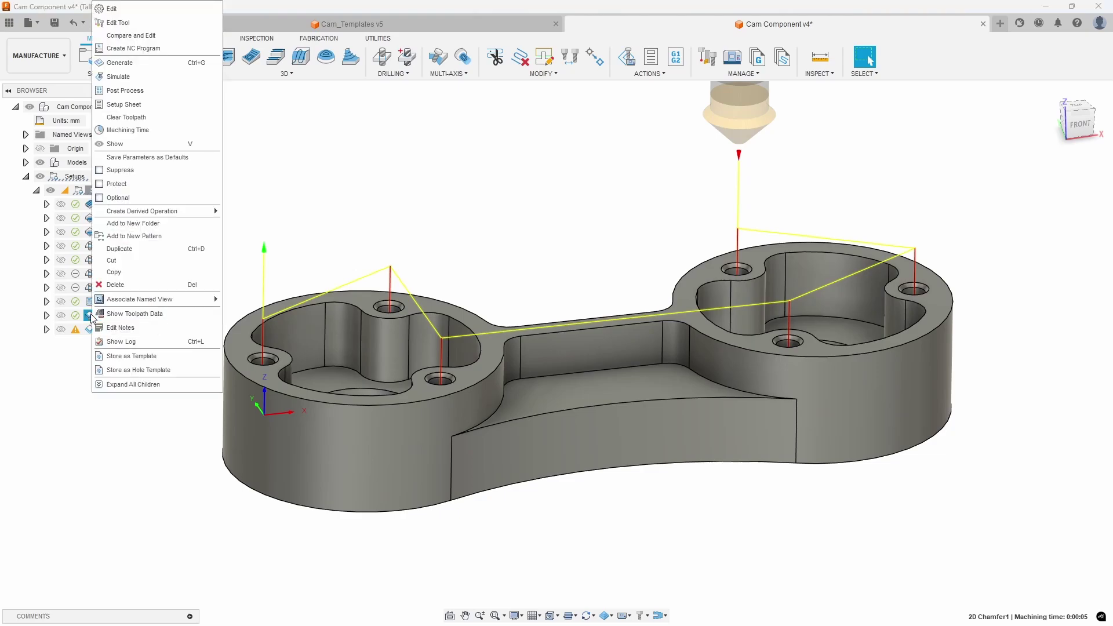
click(112, 9)
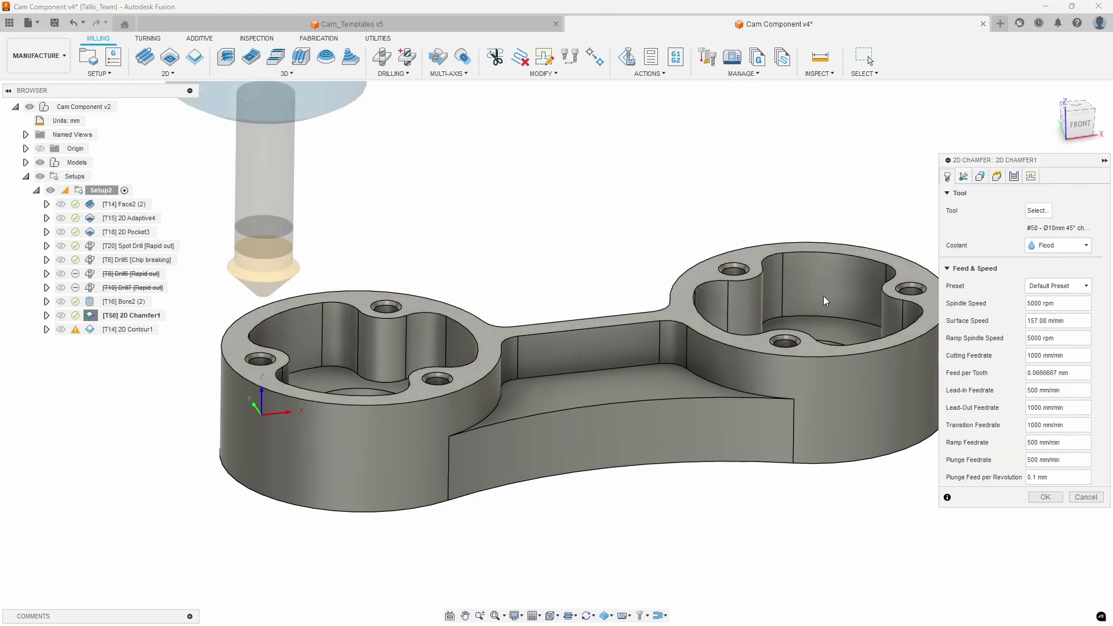
click(1031, 176)
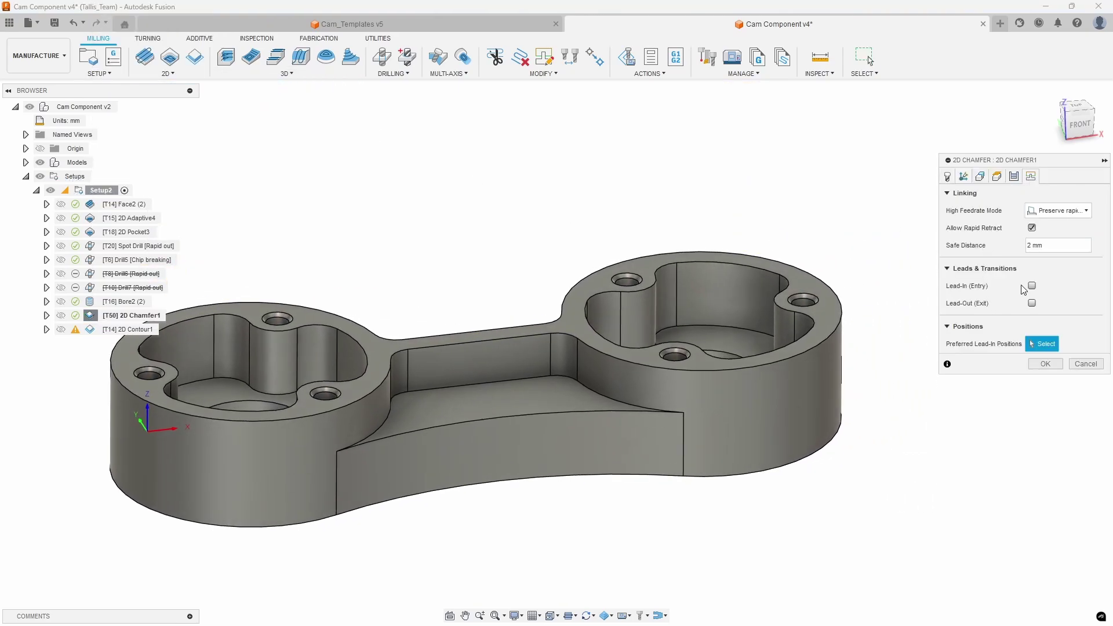
click(1032, 286)
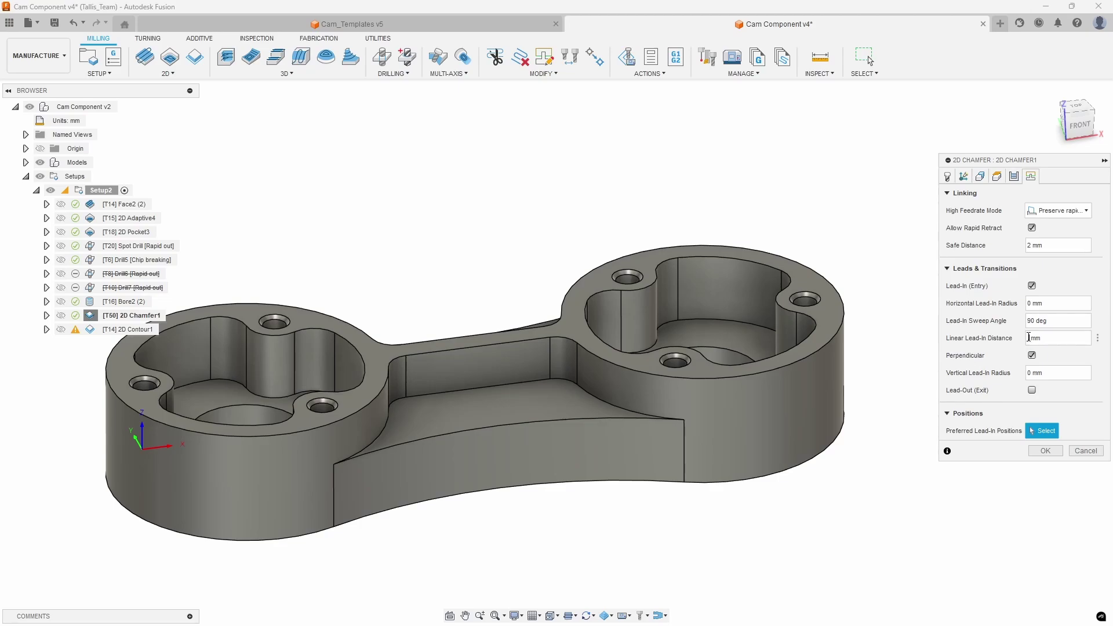
click(1031, 338)
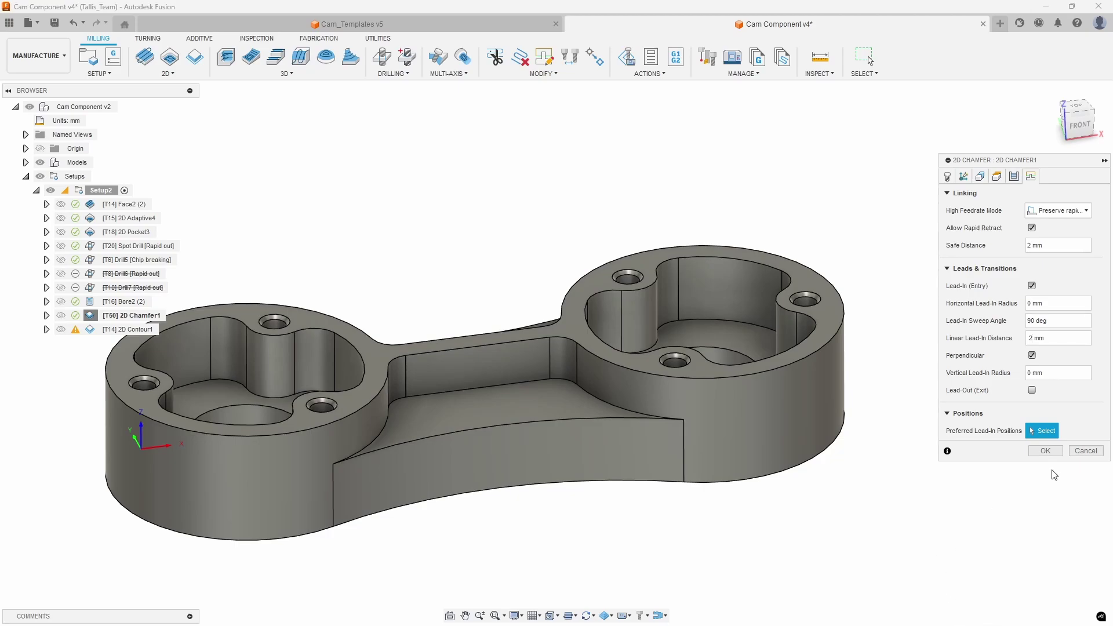
click(1045, 450)
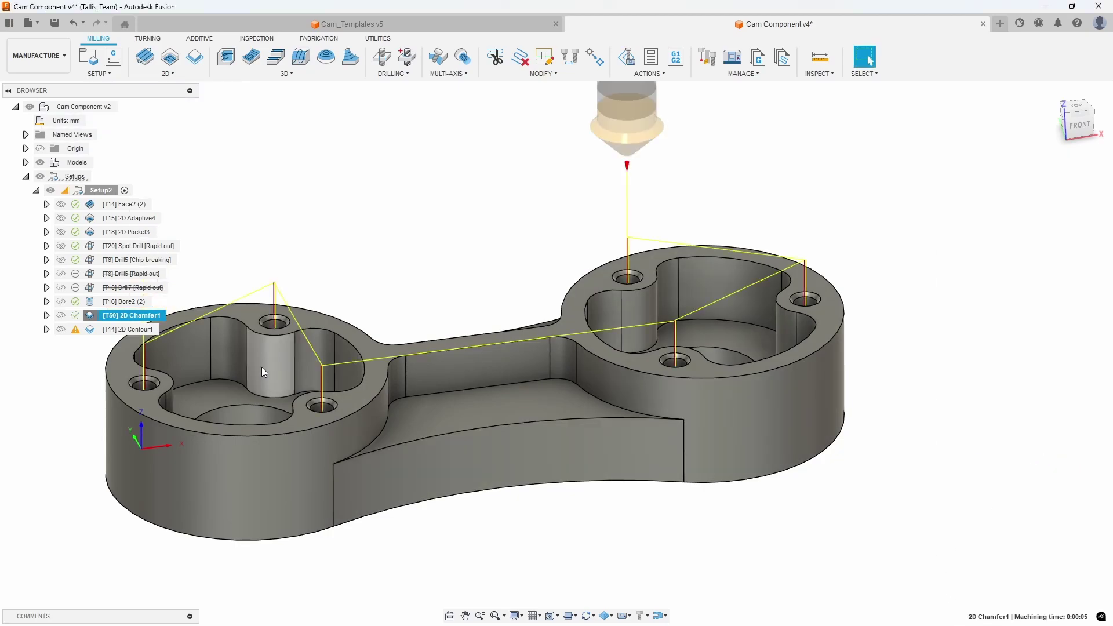
scroll(618, 295, up, 3)
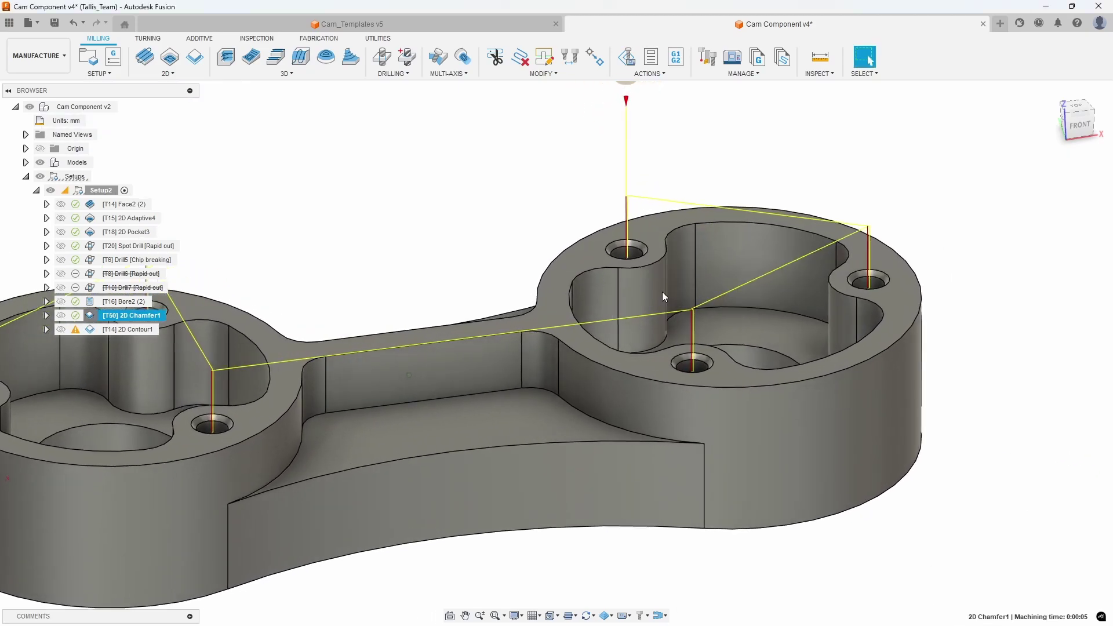
scroll(663, 291, up, 10)
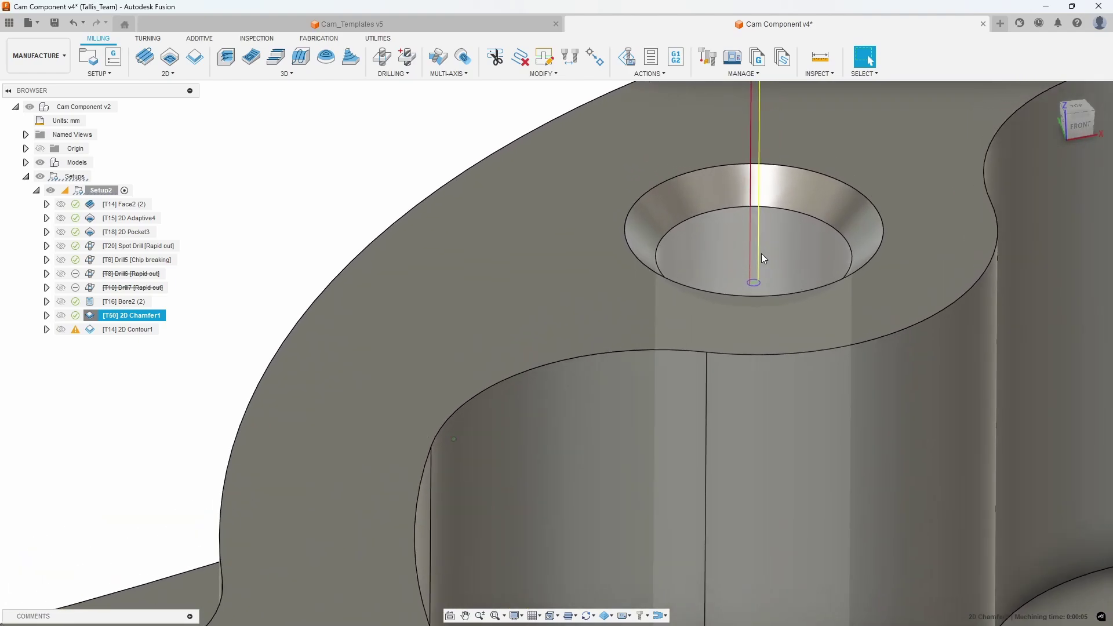
scroll(763, 258, up, 5)
key(F6)
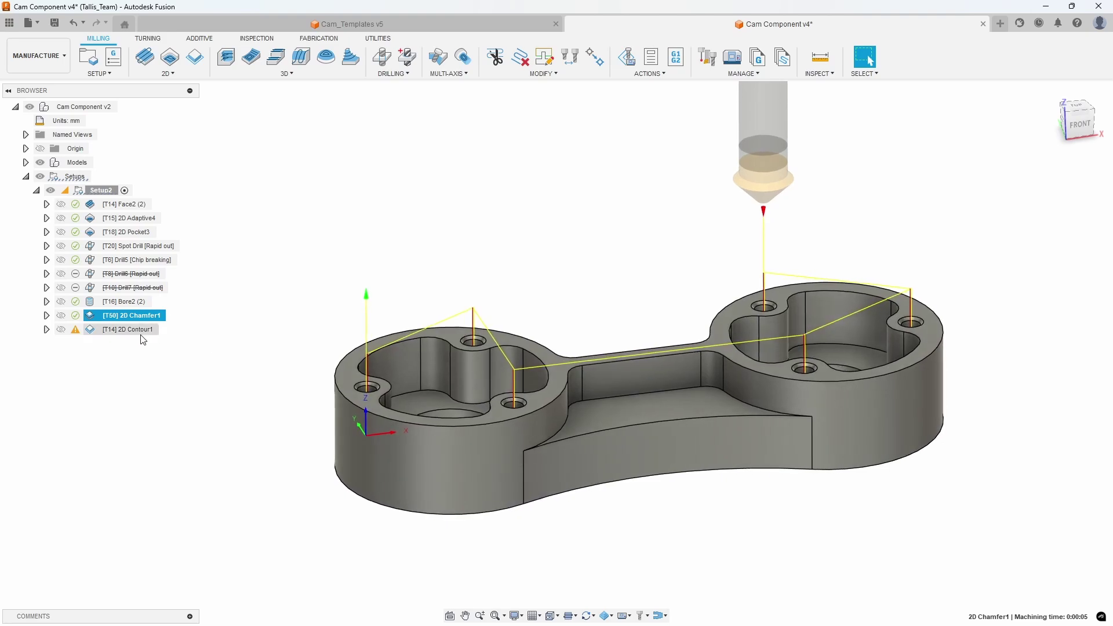
Edit 2D Contour1 to reassign the missing closed chain to the part's lower outer edge loop, and accept the operation
ctrl+click(125, 329)
mouse_move(78, 331)
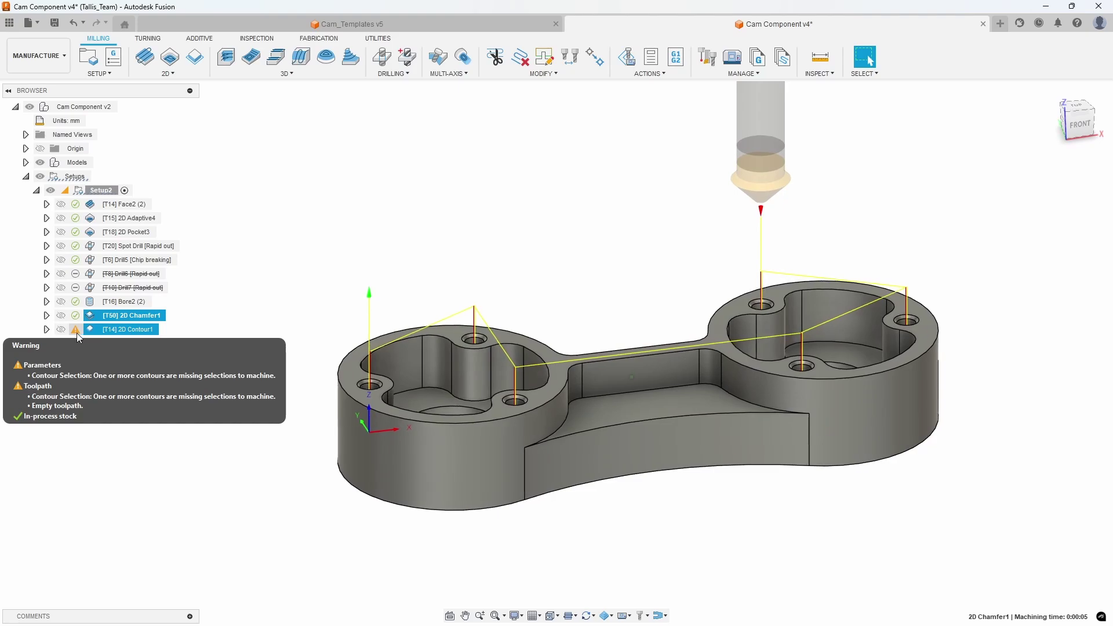
click(90, 331)
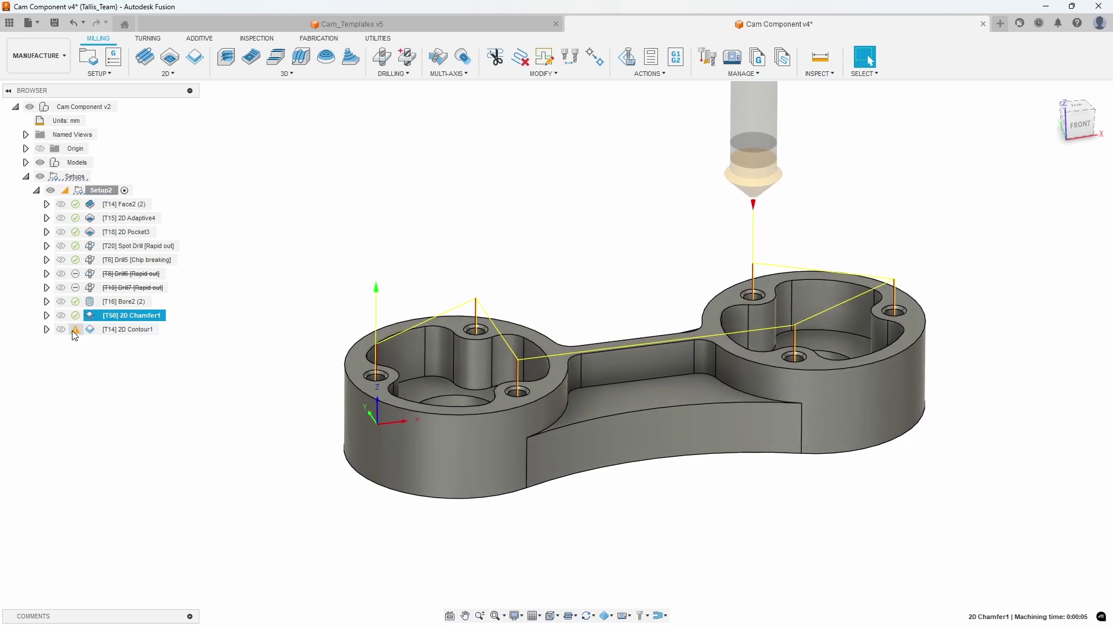
right_click(90, 331)
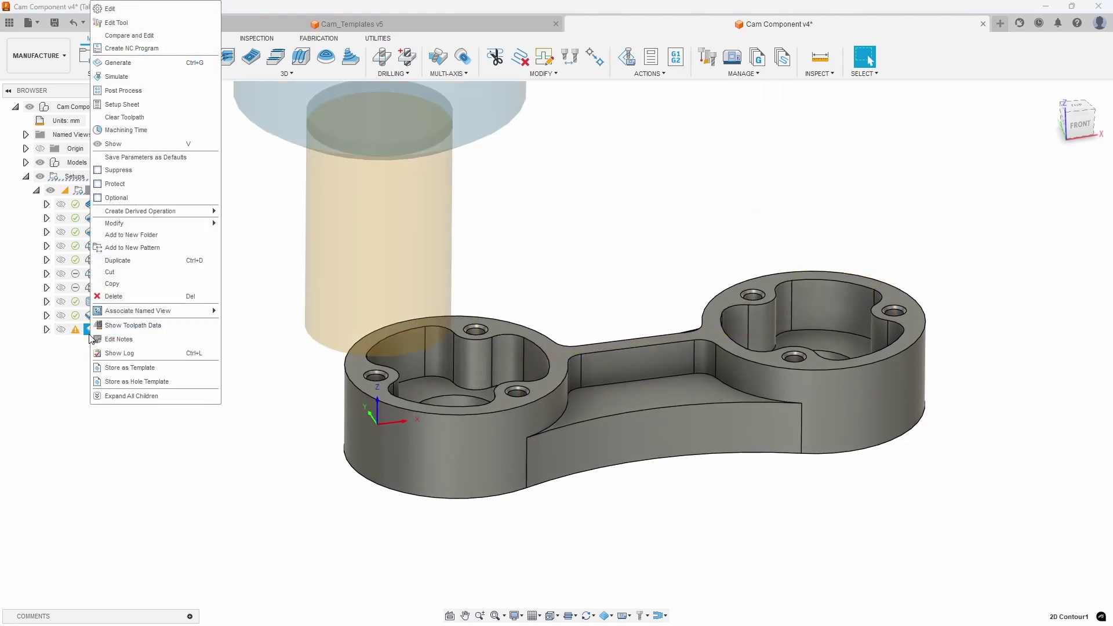
click(116, 9)
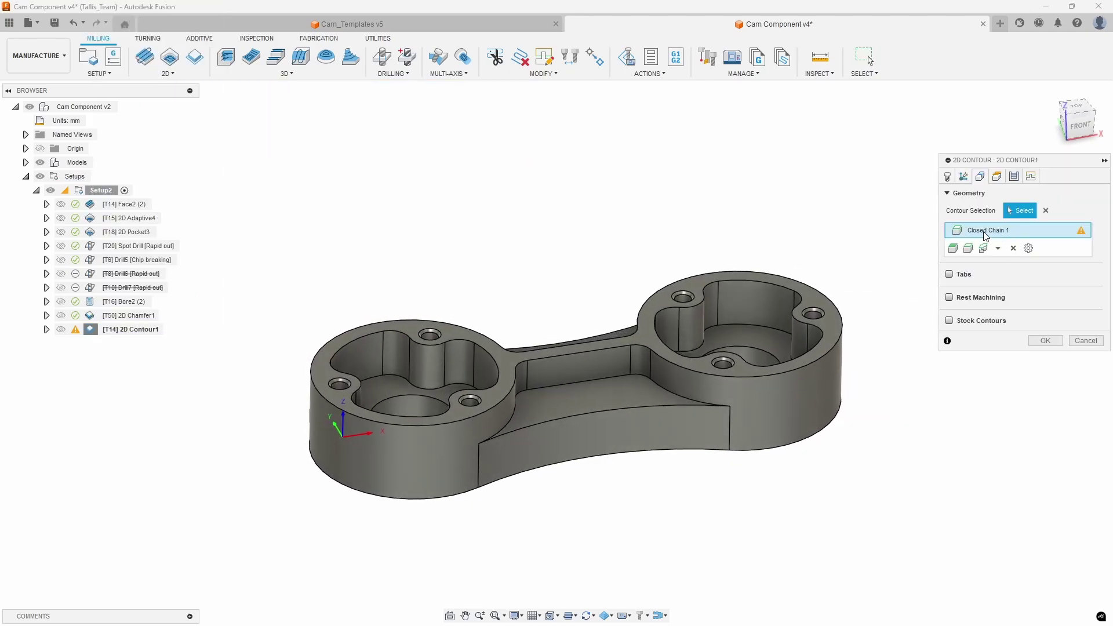
mouse_move(1085, 233)
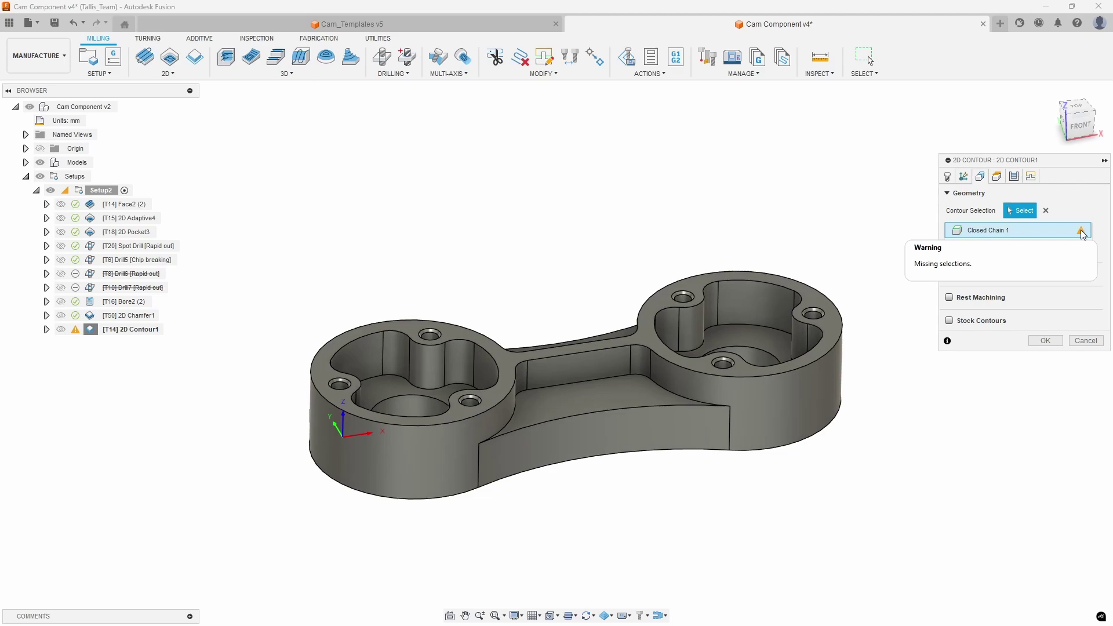
right_click(1083, 234)
click(1061, 241)
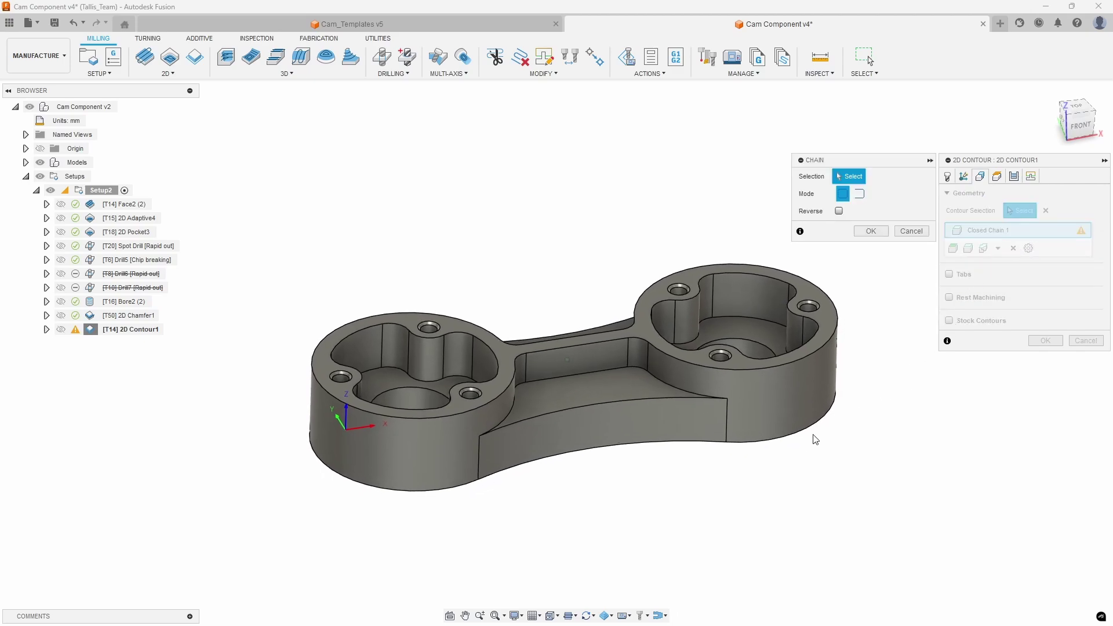
click(793, 447)
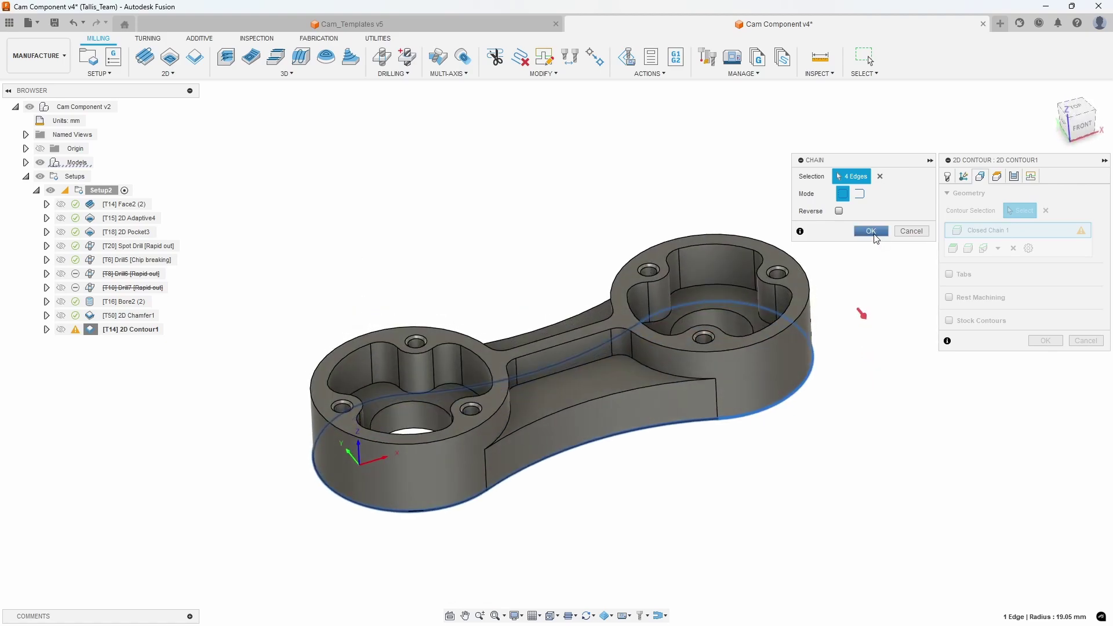
click(872, 231)
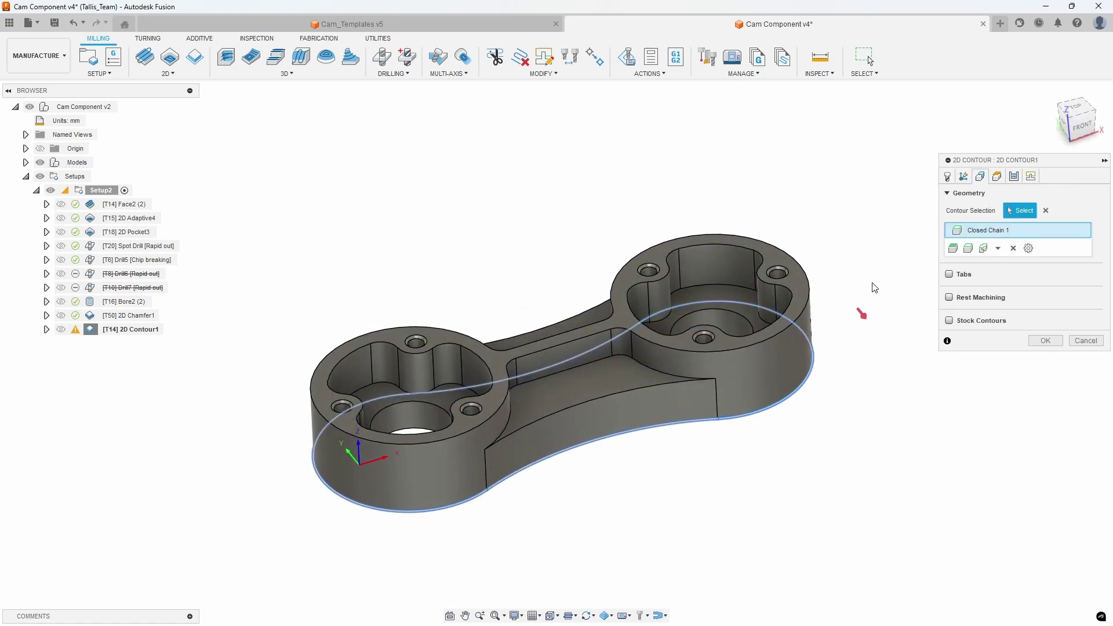
click(1044, 341)
shift+middle_drag(827, 454, 137, 351)
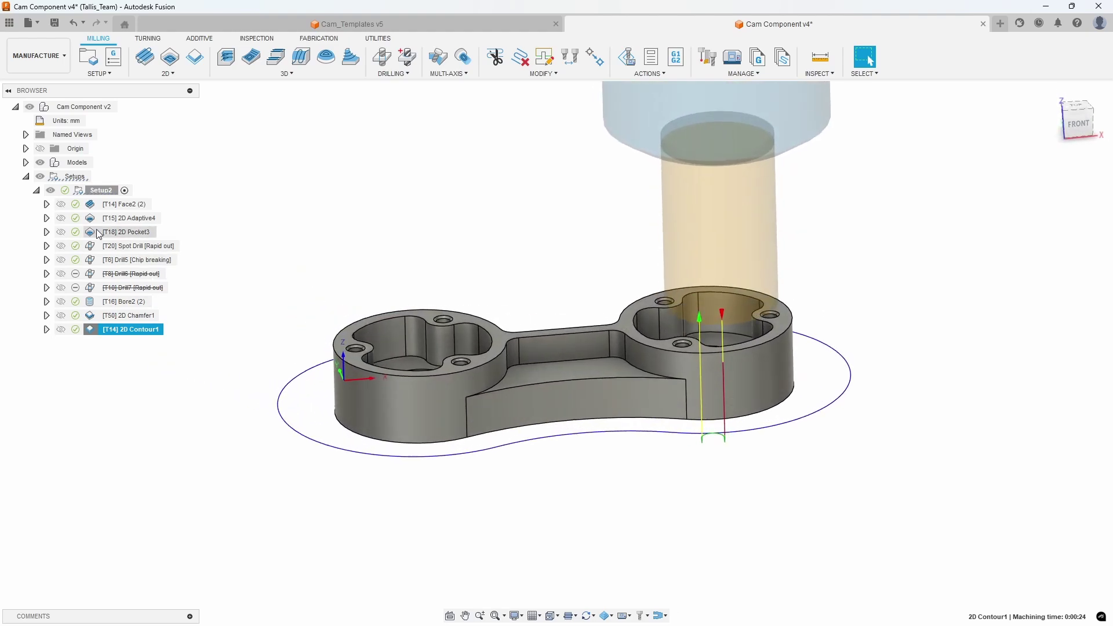
Simulate all of Setup2's toolpaths, inspect the machined stock from several angles, and exit the simulation
right_click(100, 191)
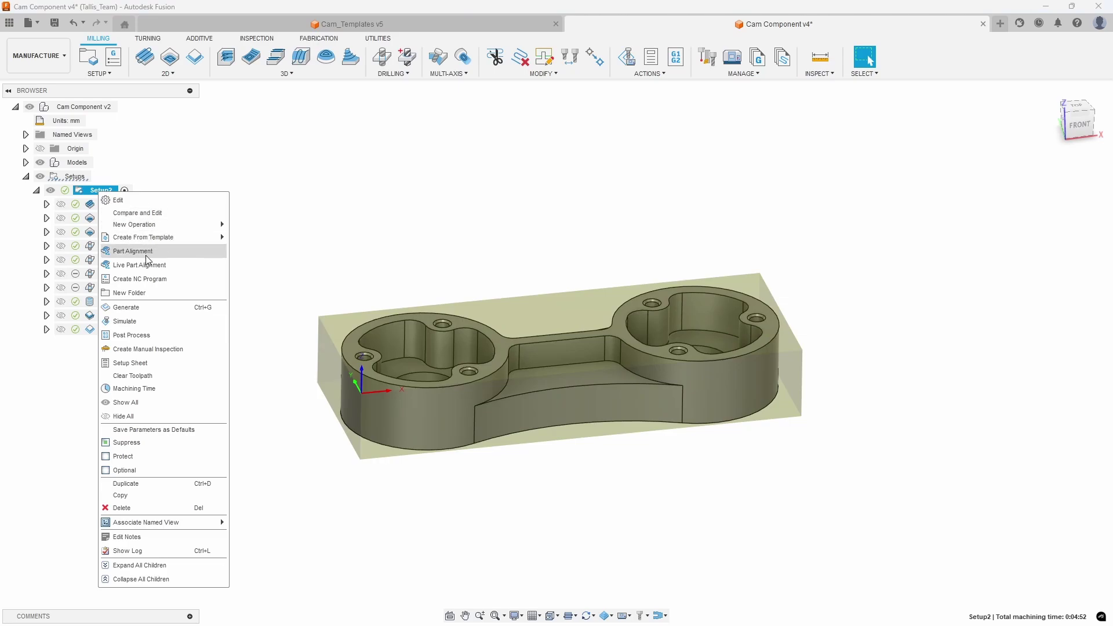
click(137, 321)
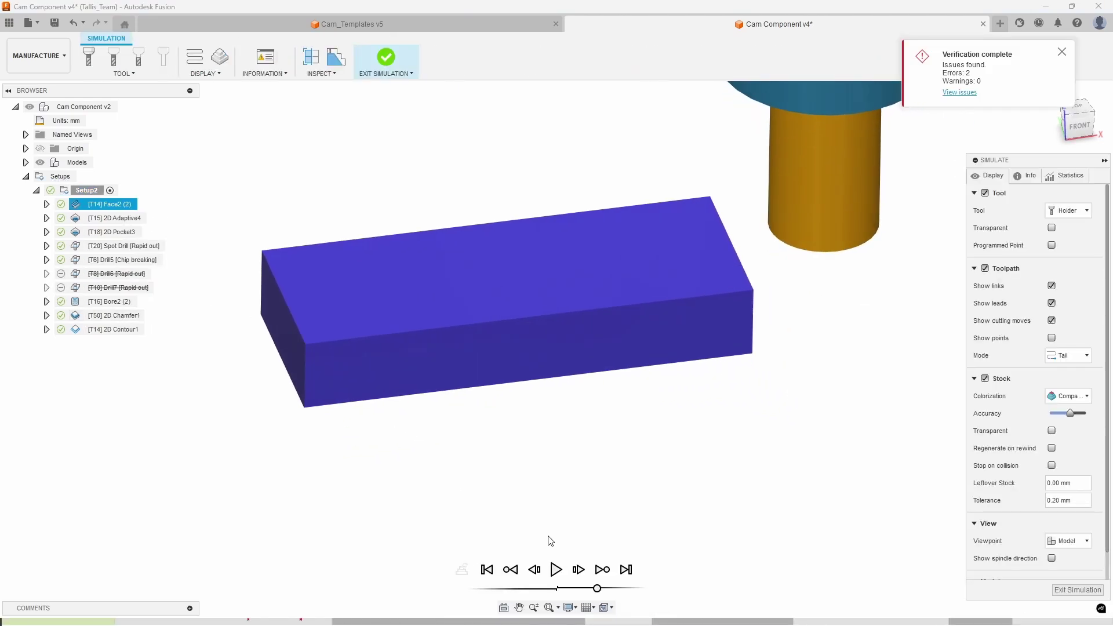
click(567, 569)
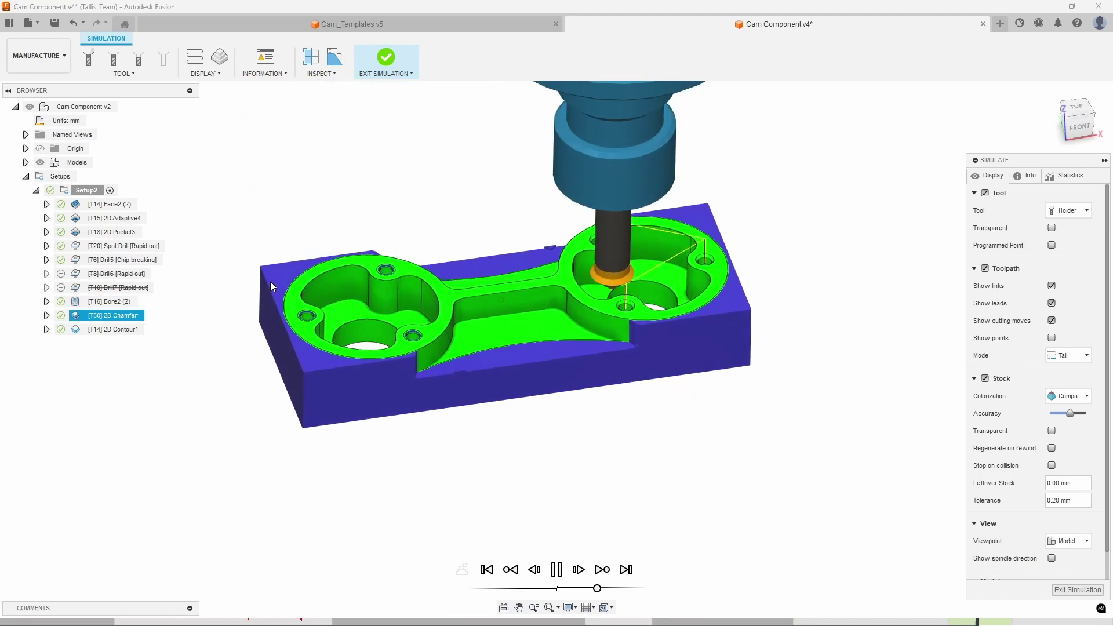
shift+middle_drag(274, 284, 328, 139)
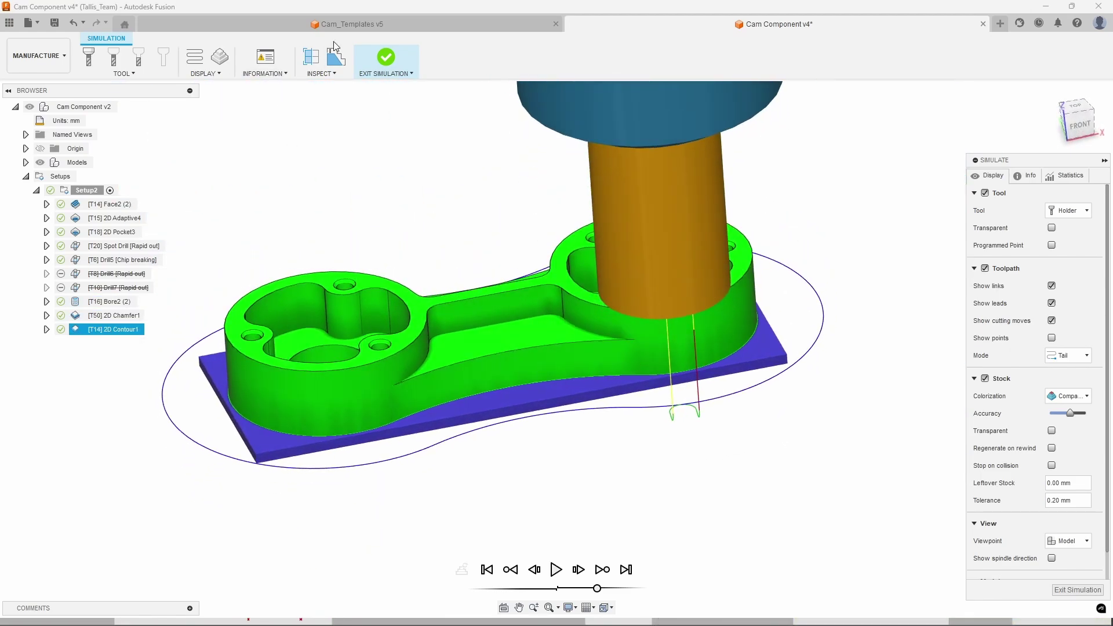
shift+middle_drag(323, 214, 360, 234)
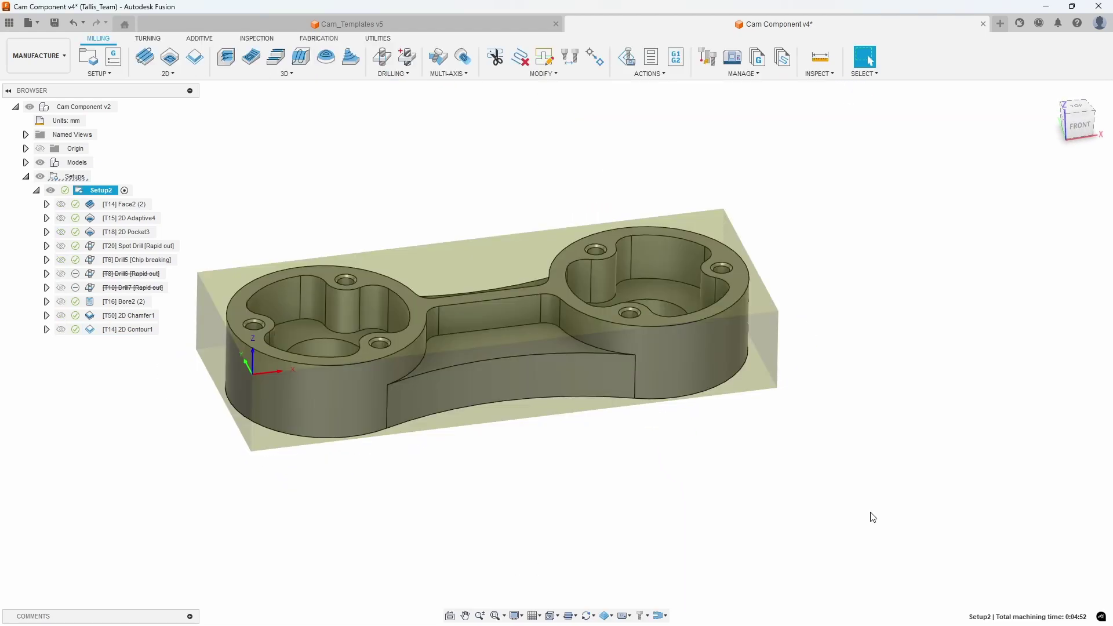
Browse the Fusion library templates in the Template Library and view the details of the Spotdrill, Drill, & Counterbore Hole template
click(742, 74)
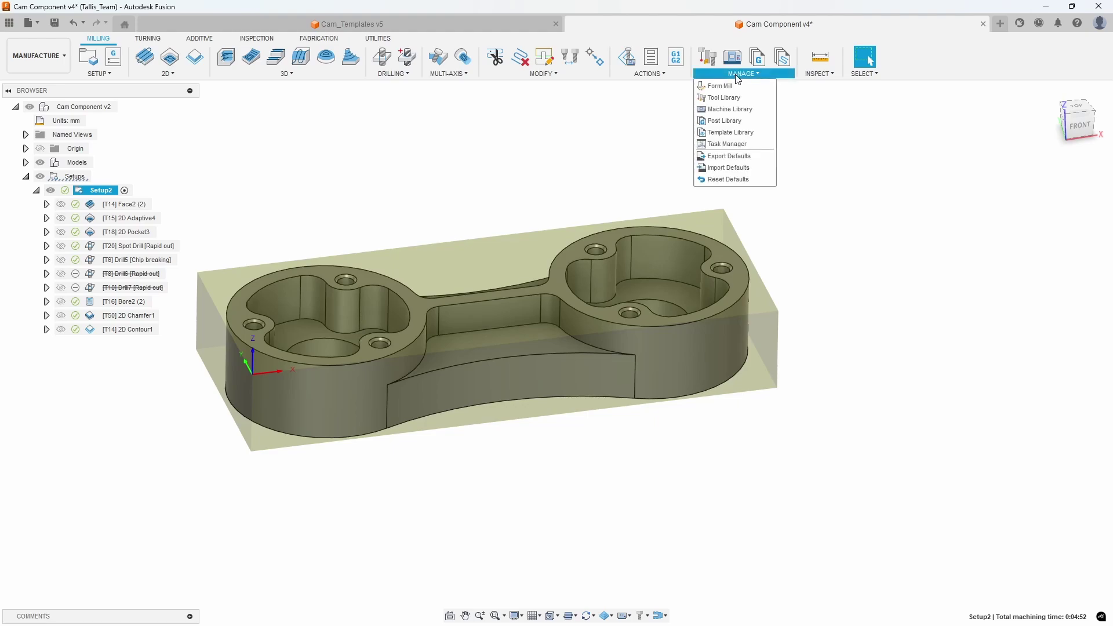
click(729, 132)
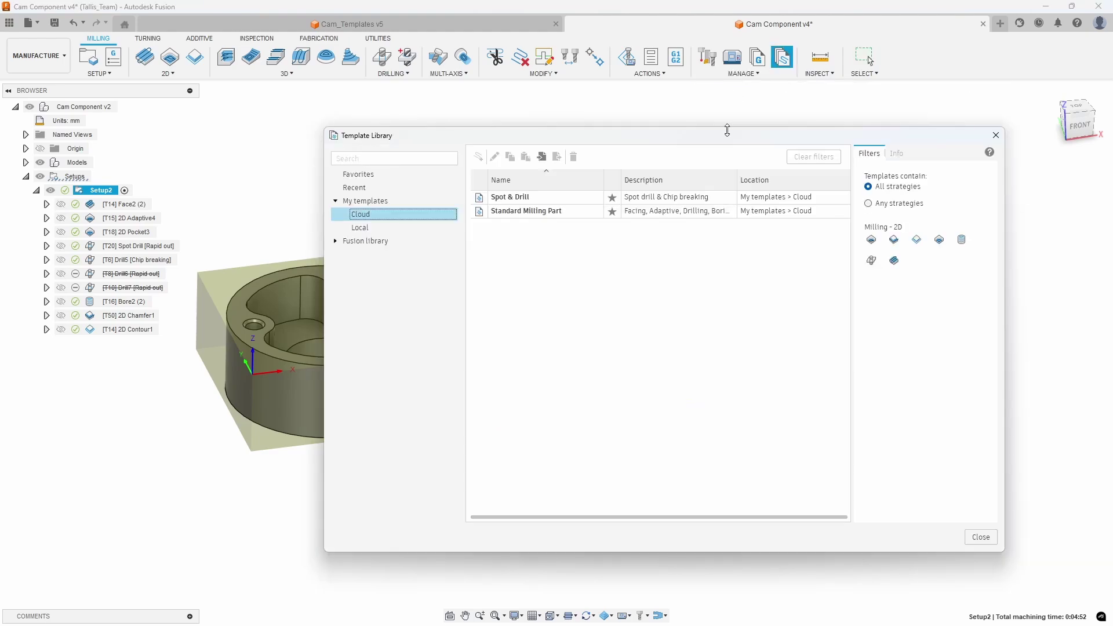
click(378, 241)
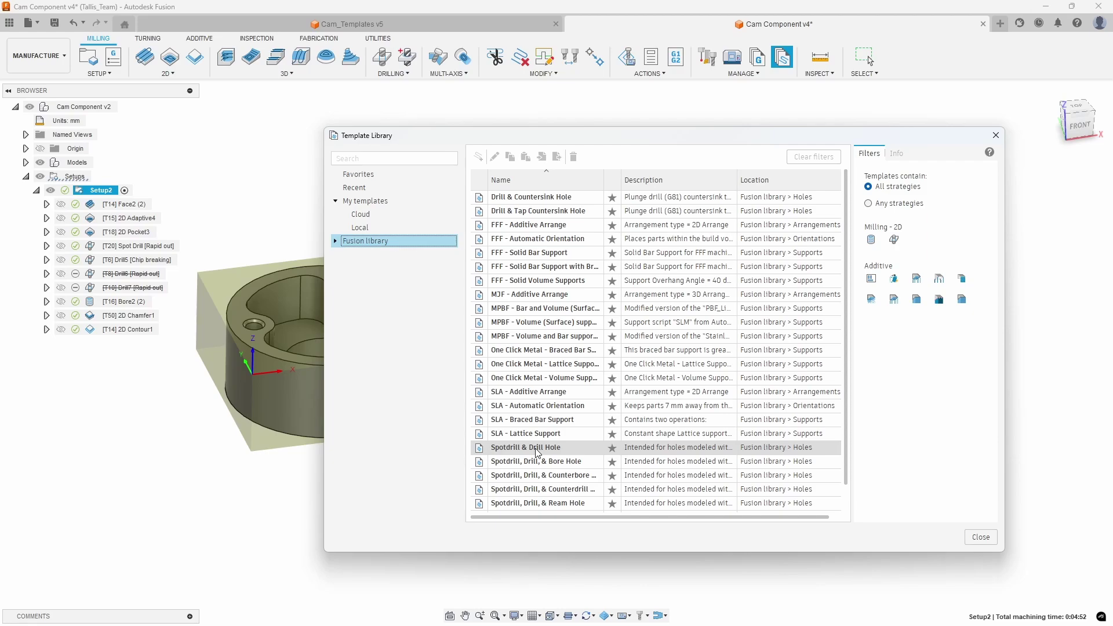
click(550, 479)
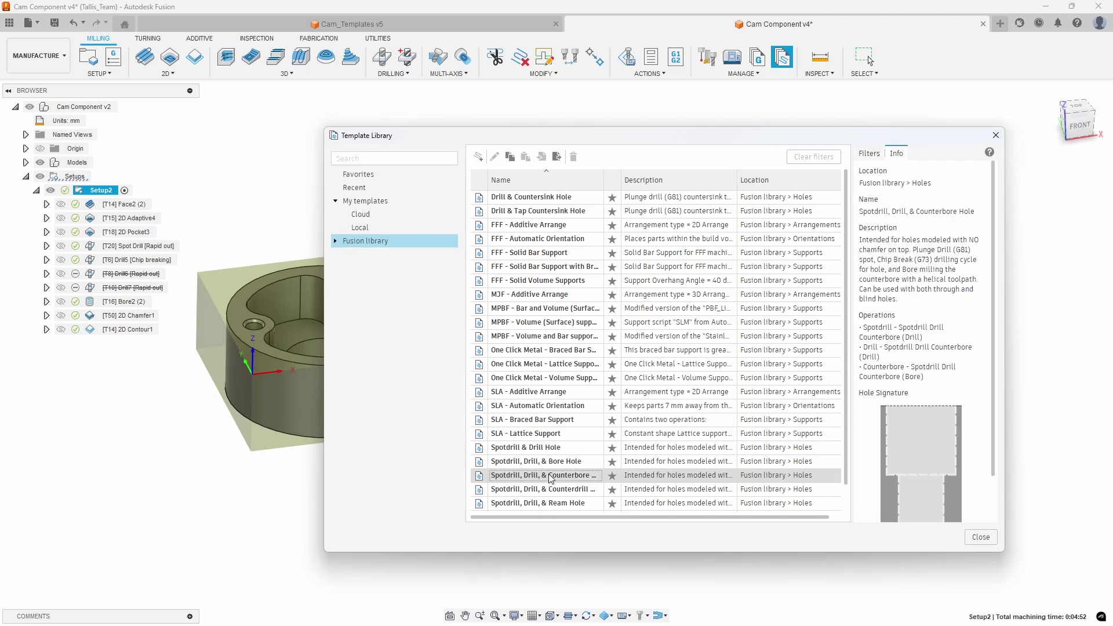